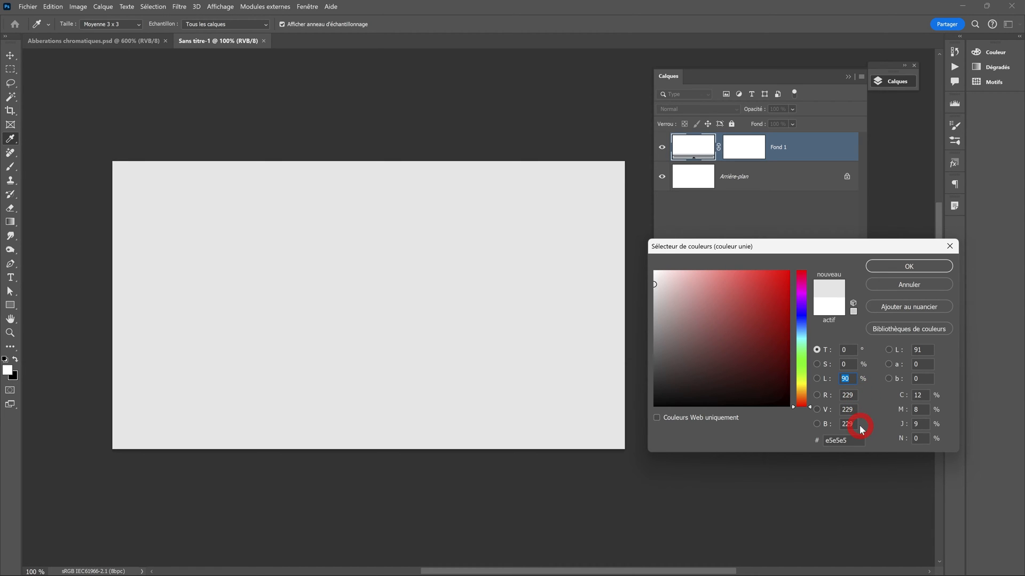
# Accept light grey e5e5e5 as the colour of the Fond 1 solid colour fill layer
pyautogui.click(896, 266)
pyautogui.press('v')
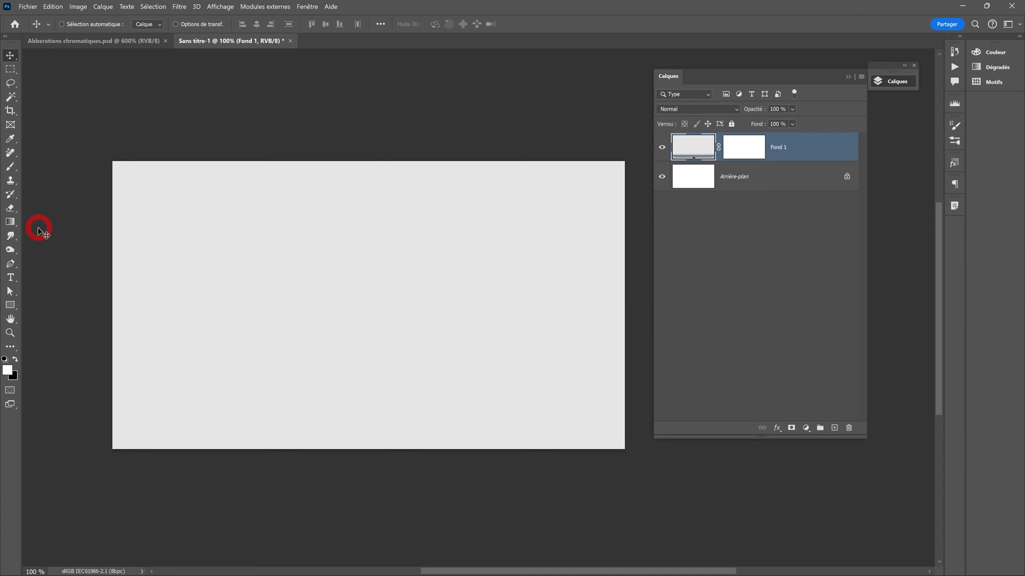
# Set the Type tool's font to Droid Sans in the Bold style
pyautogui.click(11, 276)
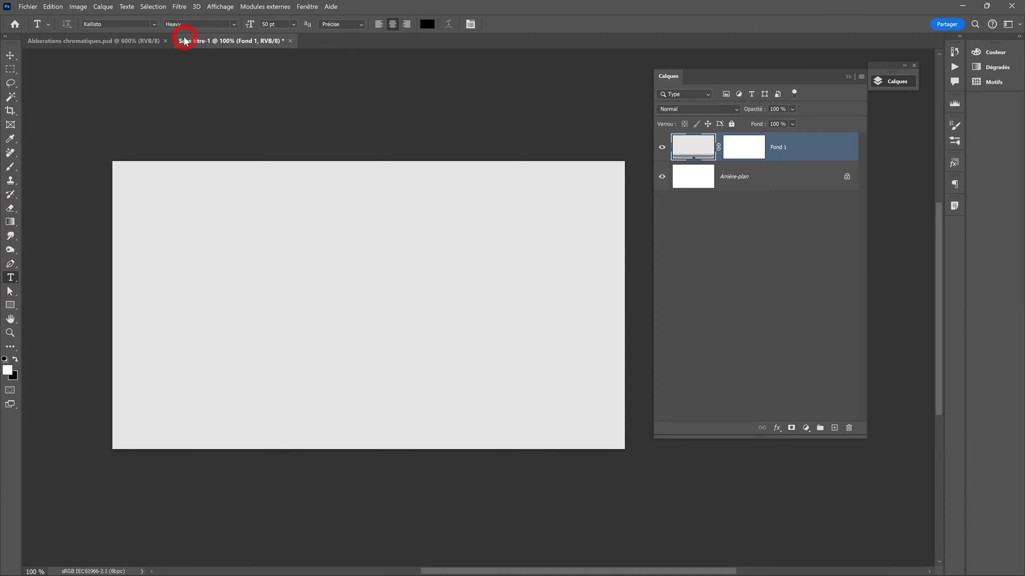
pyautogui.click(153, 25)
pyautogui.click(119, 128)
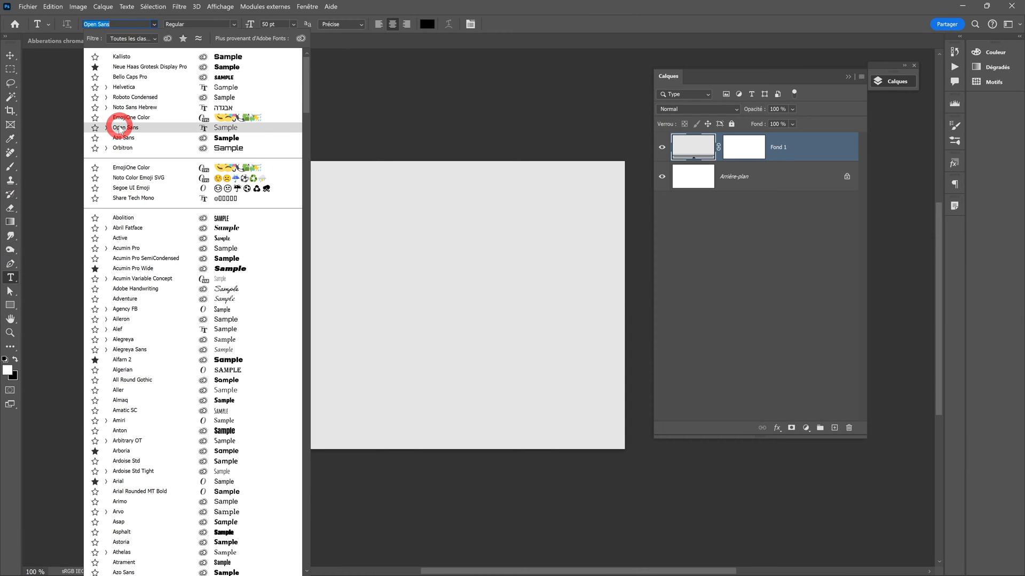
pyautogui.click(112, 178)
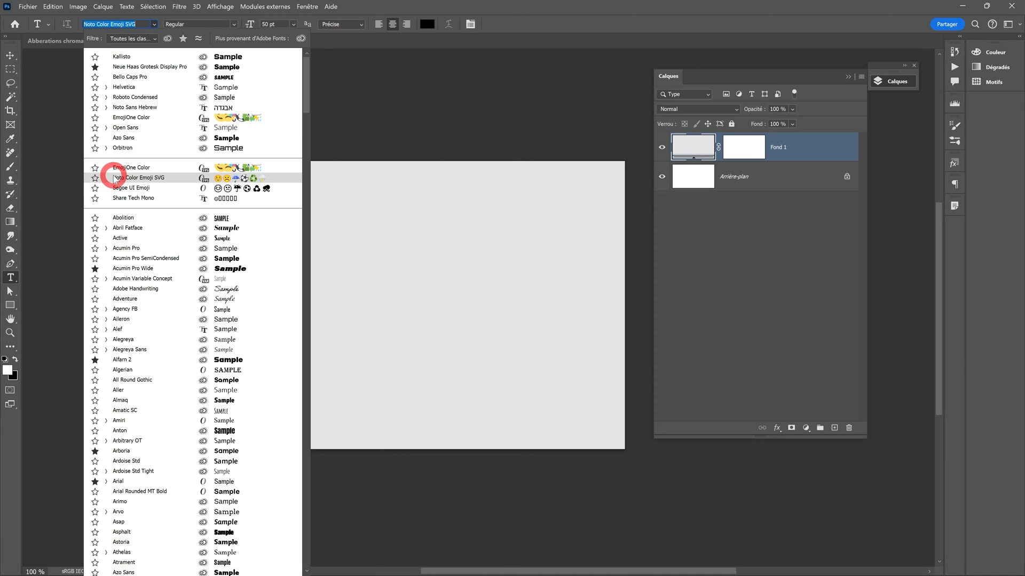
pyautogui.scroll(-15, 126, 374)
pyautogui.click(126, 471)
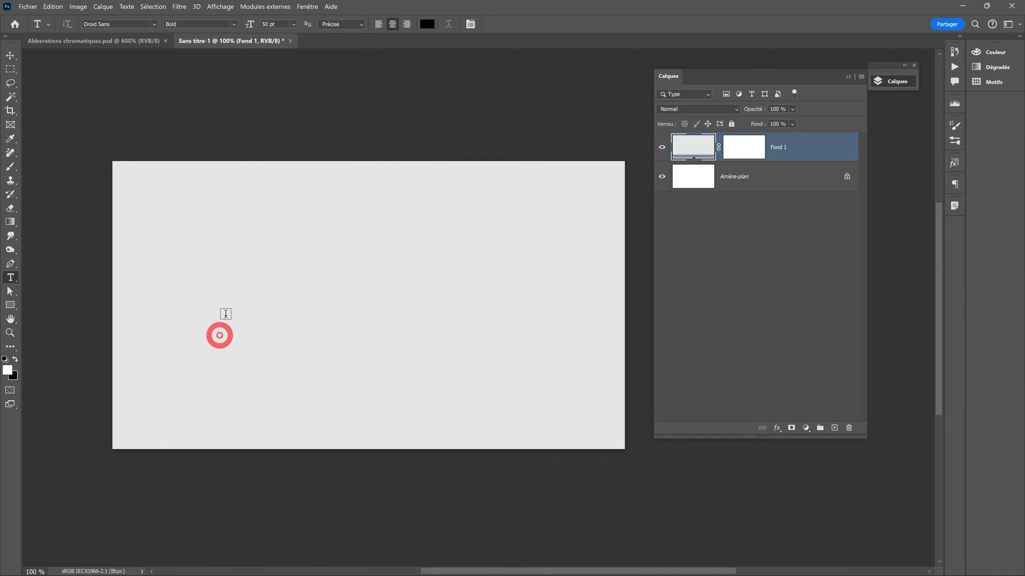
# Add a text line reading "Droid sans bold" in the upper part of the grey canvas
pyautogui.click(244, 265)
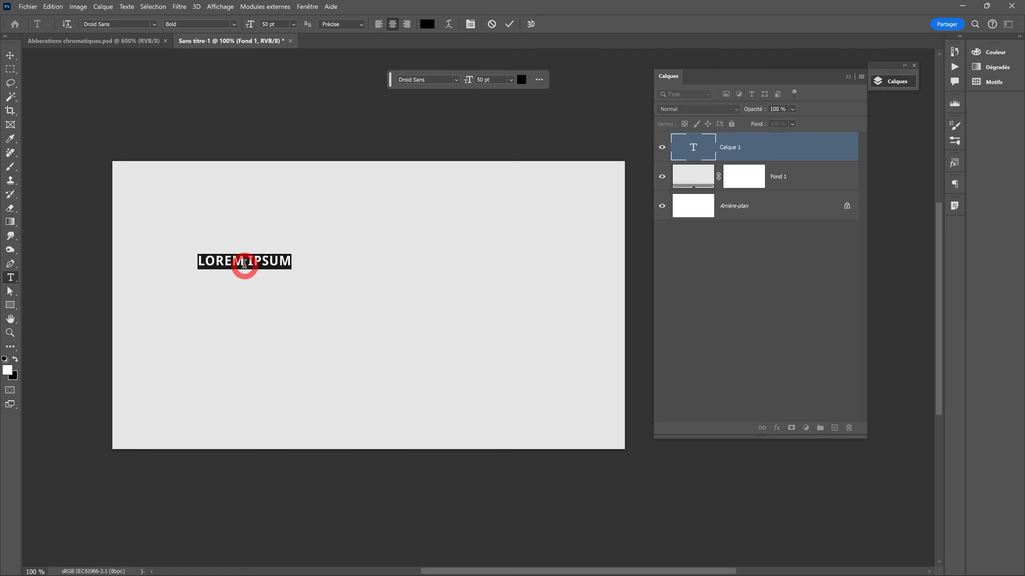
pyautogui.moveTo(206, 264); pyautogui.dragTo(299, 270)
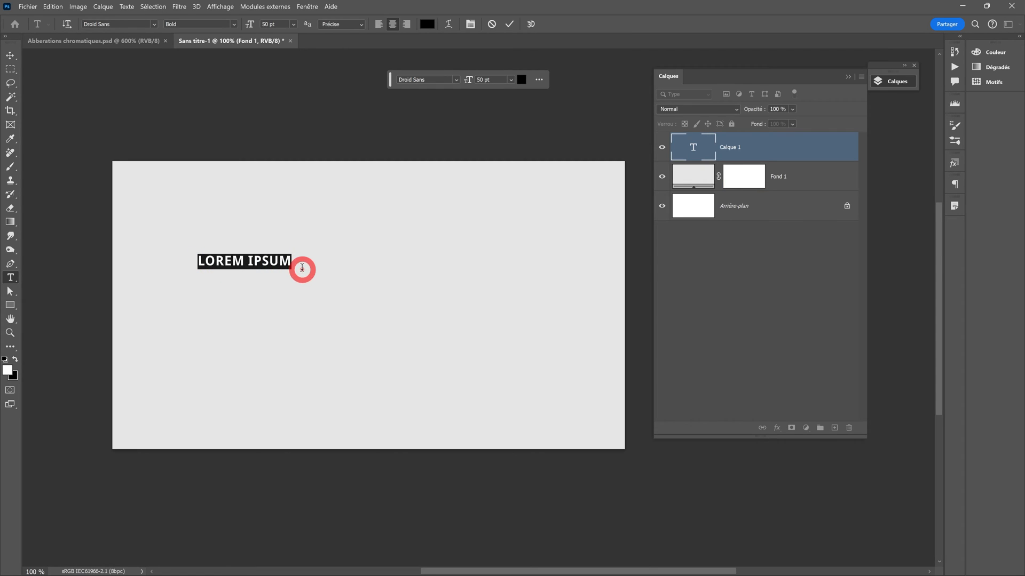
pyautogui.write('Droid sans bold')
pyautogui.hotkey('ctrl', 'Return')
pyautogui.press('v')
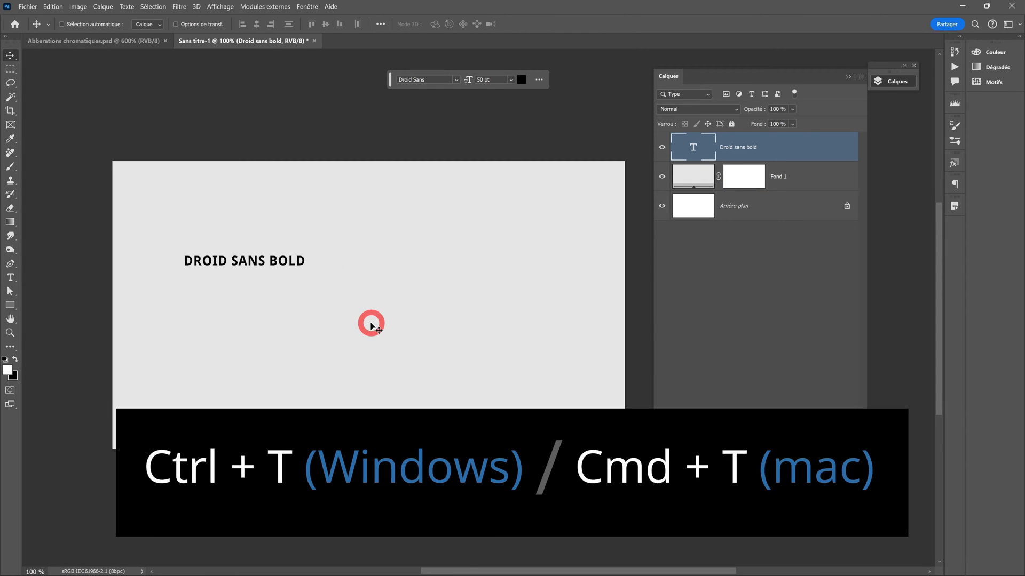
# Scale the "Droid sans bold" title up to about 310% with Free Transform
pyautogui.hotkey('ctrl', 't')
pyautogui.moveTo(309, 255); pyautogui.dragTo(560, 199)
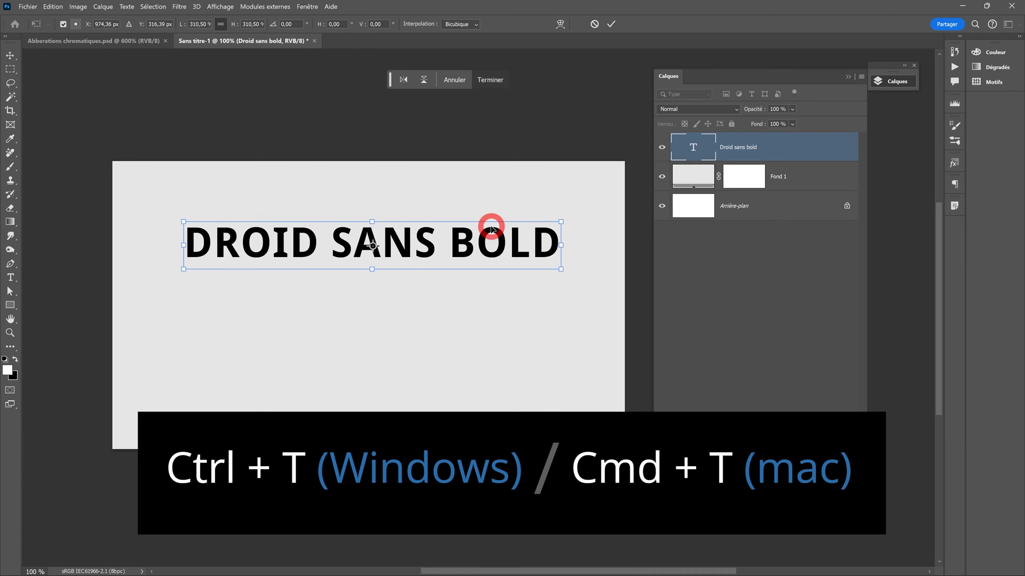
pyautogui.press('Return')
# Add a placeholder paragraph text box below the right half of the title, left-aligned at 14 pt
pyautogui.press('t')
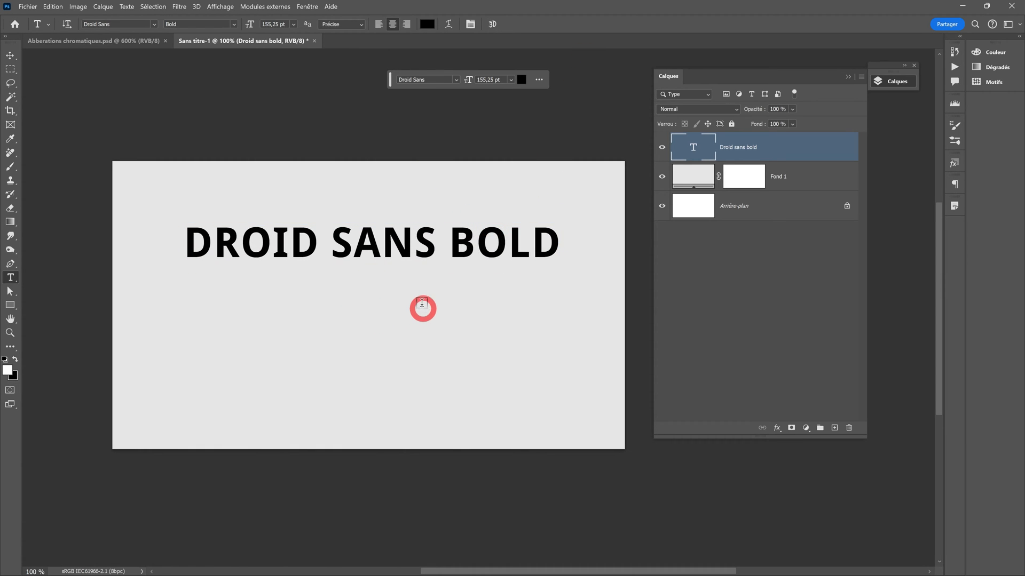
pyautogui.moveTo(390, 287); pyautogui.dragTo(557, 376)
pyautogui.click(268, 24)
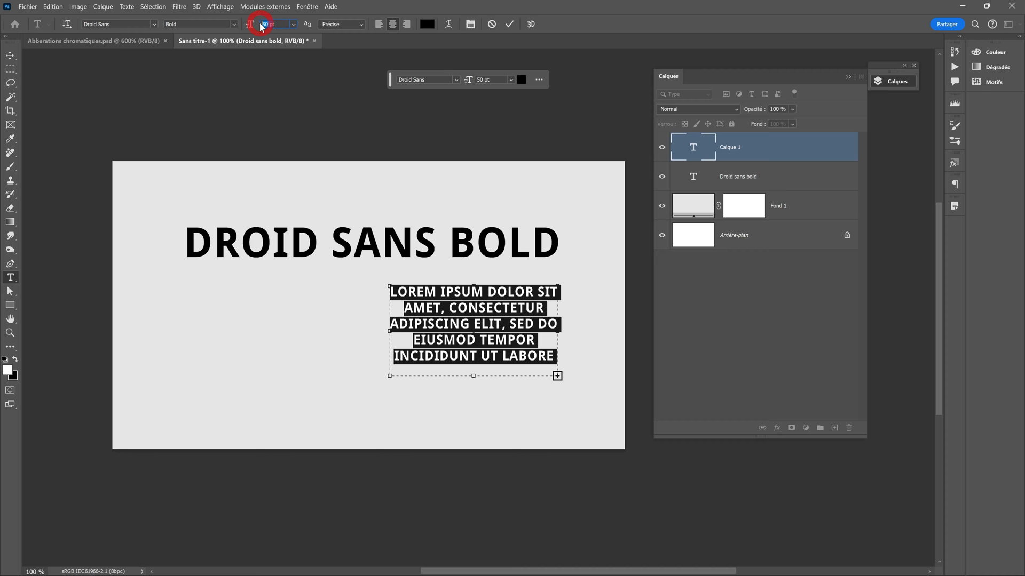
pyautogui.write('14')
pyautogui.press('Return')
pyautogui.click(378, 24)
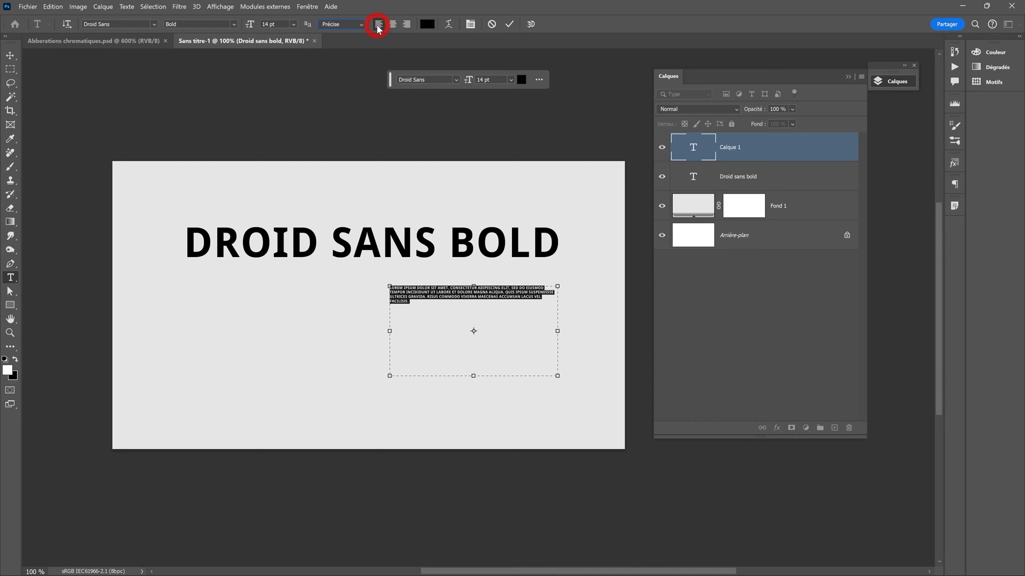
pyautogui.click(10, 55)
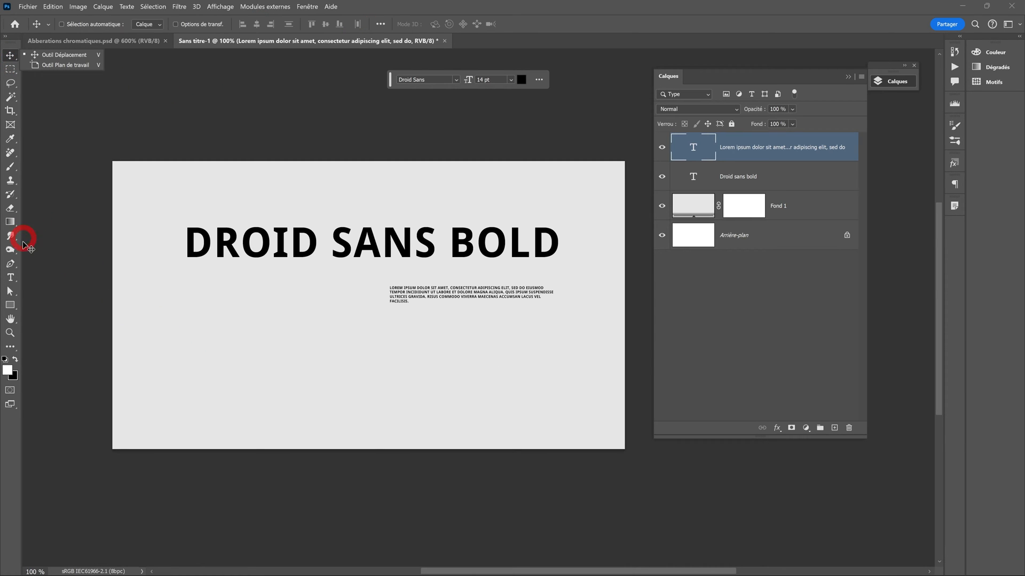
# Create a second, wide paragraph box of placeholder text across the canvas
pyautogui.click(10, 278)
pyautogui.moveTo(174, 319); pyautogui.dragTo(274, 210)
pyautogui.press('Escape')
pyautogui.press('v')
# Rotate the second paragraph −90°, place it along the canvas's left margin and scale it to about 85%
pyautogui.hotkey('ctrl', 't')
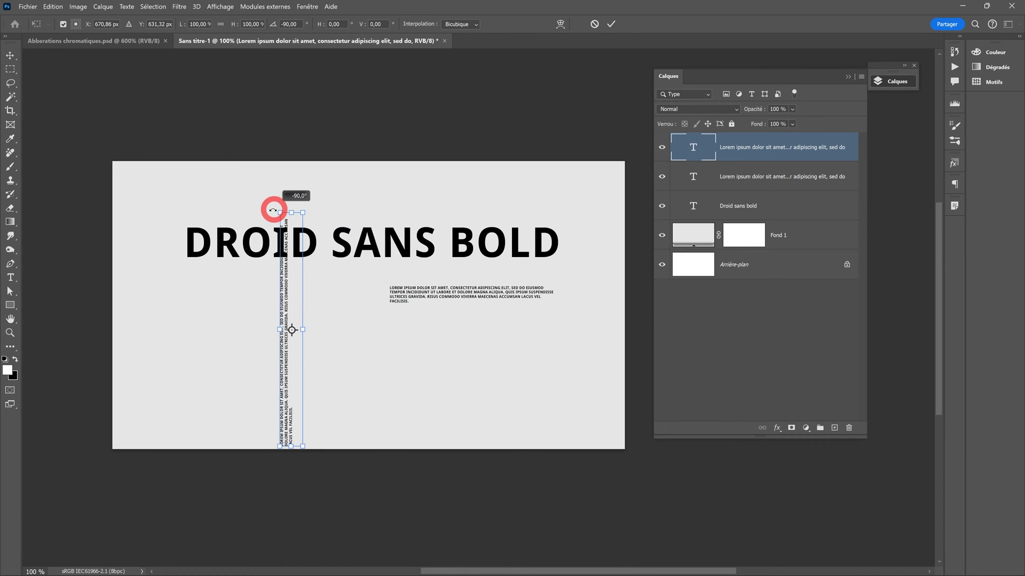
pyautogui.moveTo(286, 279); pyautogui.dragTo(155, 268)
pyautogui.moveTo(163, 200); pyautogui.dragTo(165, 241)
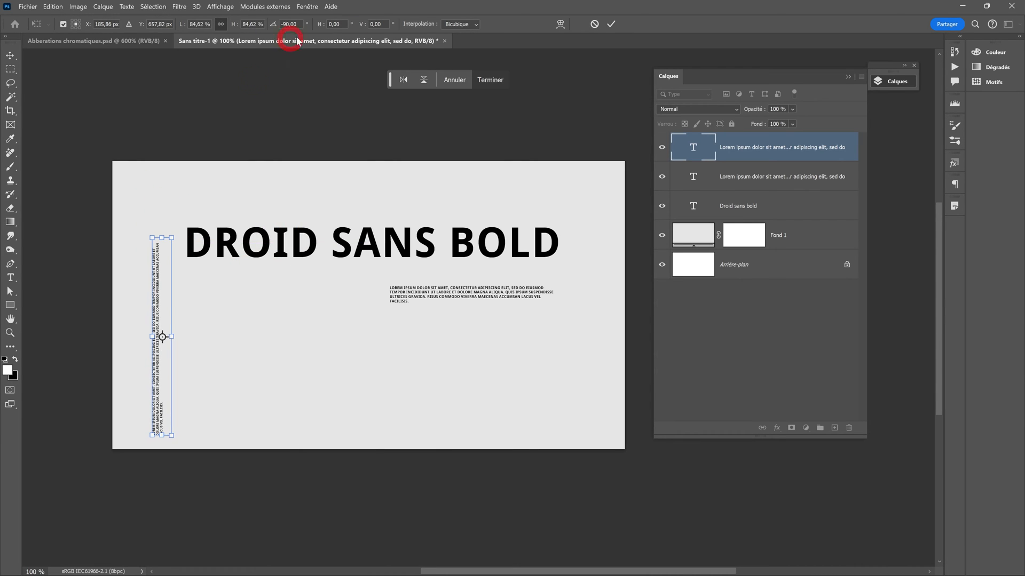
pyautogui.press('Return')
# Nudge the vertical paragraph up and slightly left, and set its font size to 14 pt
pyautogui.moveTo(169, 188); pyautogui.dragTo(162, 172)
pyautogui.click(469, 80)
pyautogui.write('14')
pyautogui.press('Return')
# Move the horizontal paragraph and the "Droid sans bold" title down and slightly to the right
pyautogui.moveTo(434, 297); pyautogui.dragTo(468, 341)
pyautogui.moveTo(326, 246); pyautogui.dragTo(340, 278)
# Duplicate the "Droid sans bold" title just above itself and change the copy's text to "Police"
pyautogui.moveTo(340, 279); pyautogui.dragTo(338, 238)
pyautogui.doubleClick(337, 238)
pyautogui.write('POLICE')
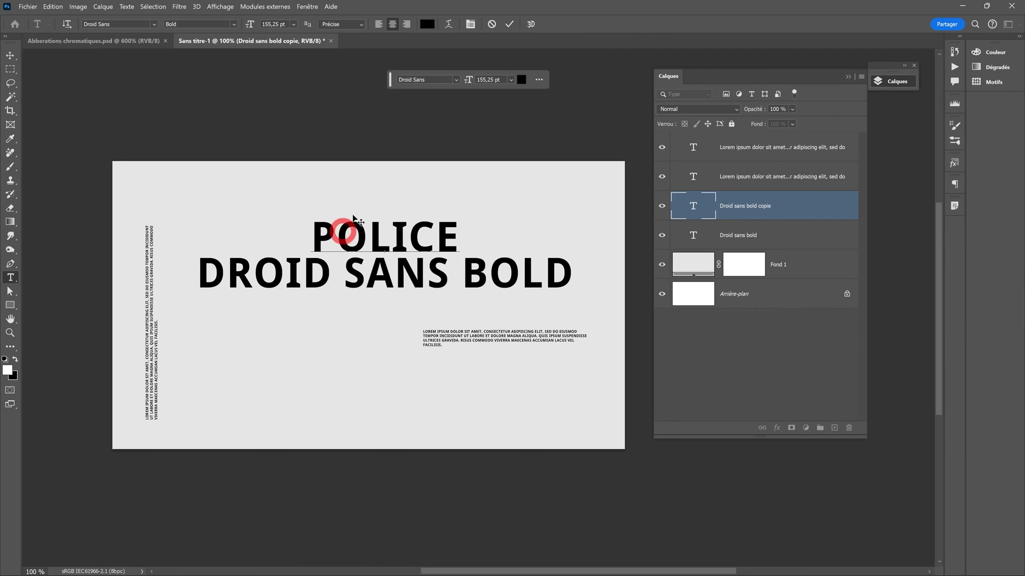
pyautogui.click(509, 24)
# Set the "Police" text to 100 pt and align it with the left edge of the "Droid sans bold" title
pyautogui.click(489, 81)
pyautogui.write('100')
pyautogui.press('Return')
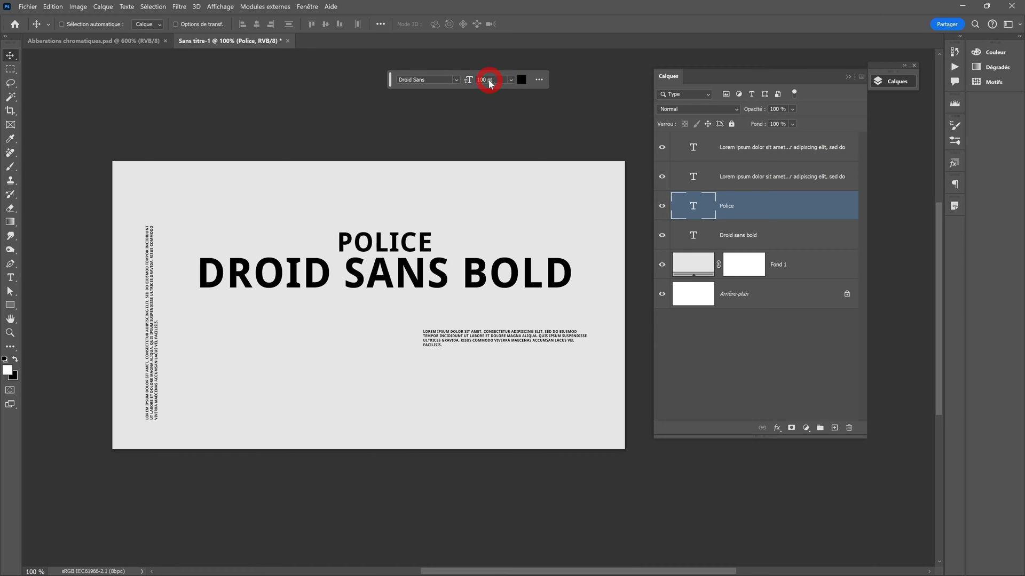
pyautogui.moveTo(357, 235); pyautogui.dragTo(217, 235)
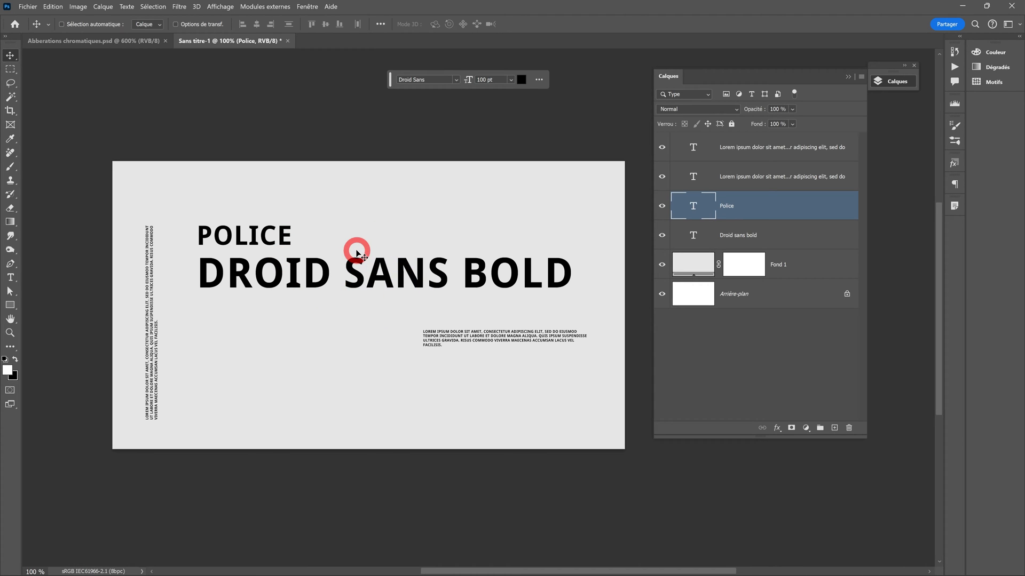
# Group the "Police" and "Droid sans bold" text layers
pyautogui.hotkey('ctrl', '+')
pyautogui.hotkey('ctrl', '+')
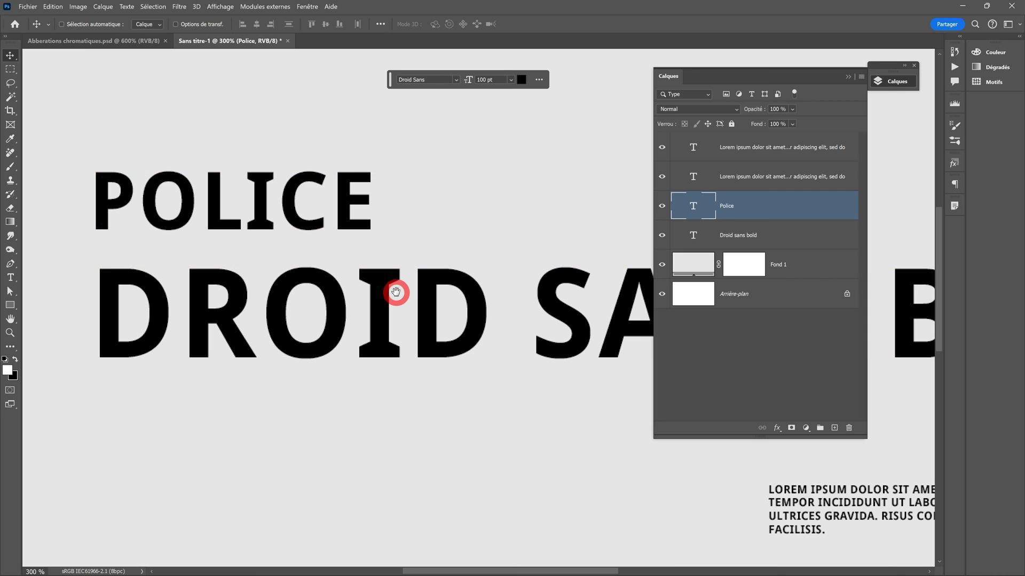
pyautogui.moveTo(395, 292); pyautogui.dragTo(259, 288)
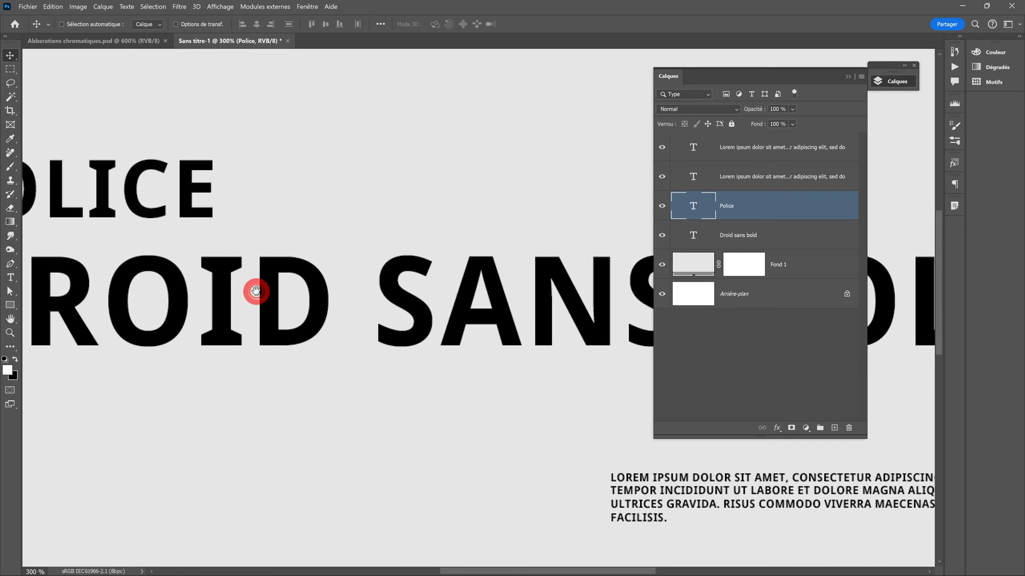
pyautogui.hotkey('ctrl', '-')
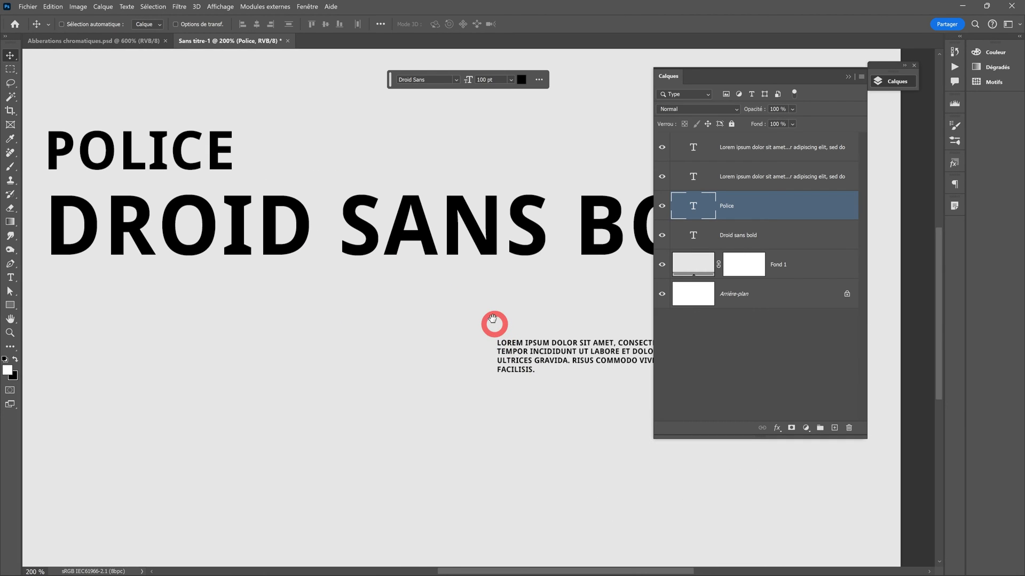
pyautogui.moveTo(324, 249); pyautogui.dragTo(420, 292)
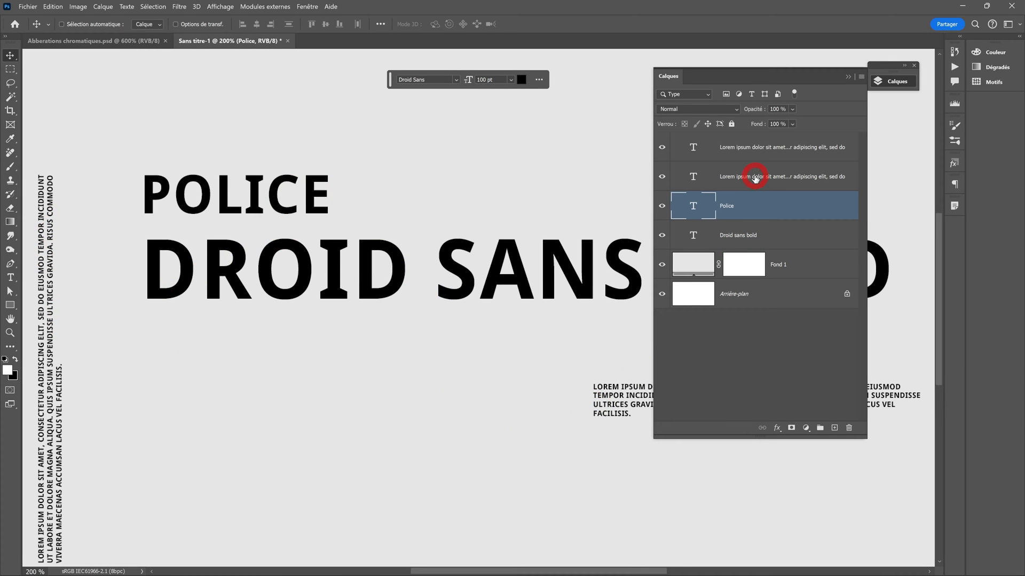
pyautogui.keyDown('shift'); pyautogui.click(790, 233); pyautogui.keyUp('shift')
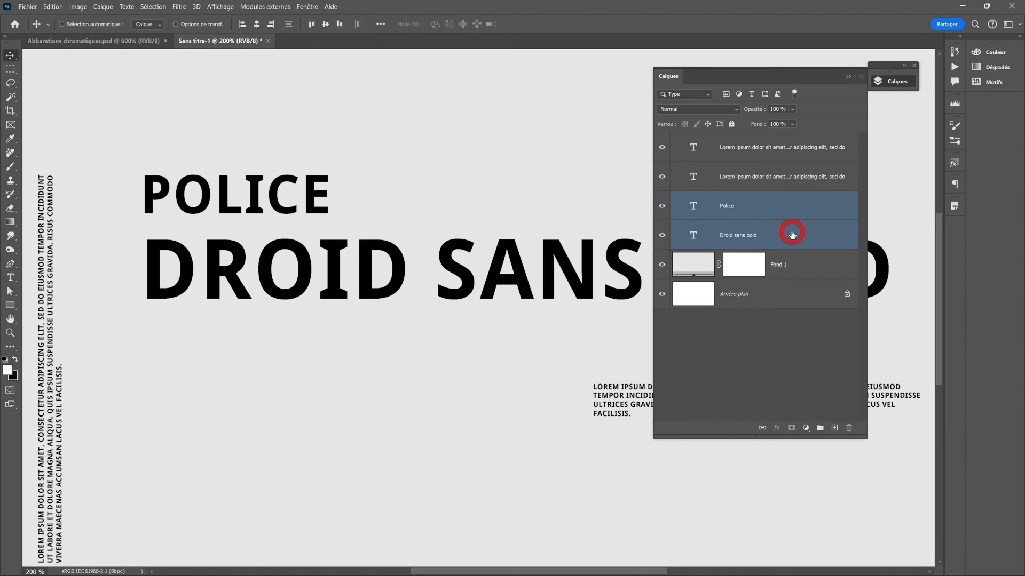
pyautogui.hotkey('ctrl', 'g')
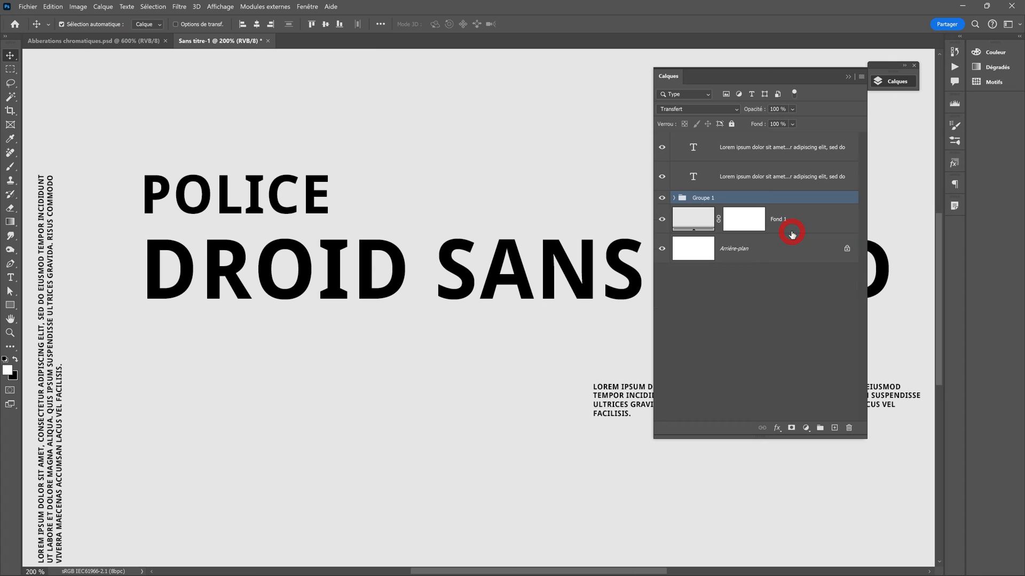
# Group the two placeholder text layers as "Petits caractères" and rename the large-text group "Gros caractères"
pyautogui.click(724, 145)
pyautogui.keyDown('shift'); pyautogui.click(725, 177); pyautogui.keyUp('shift')
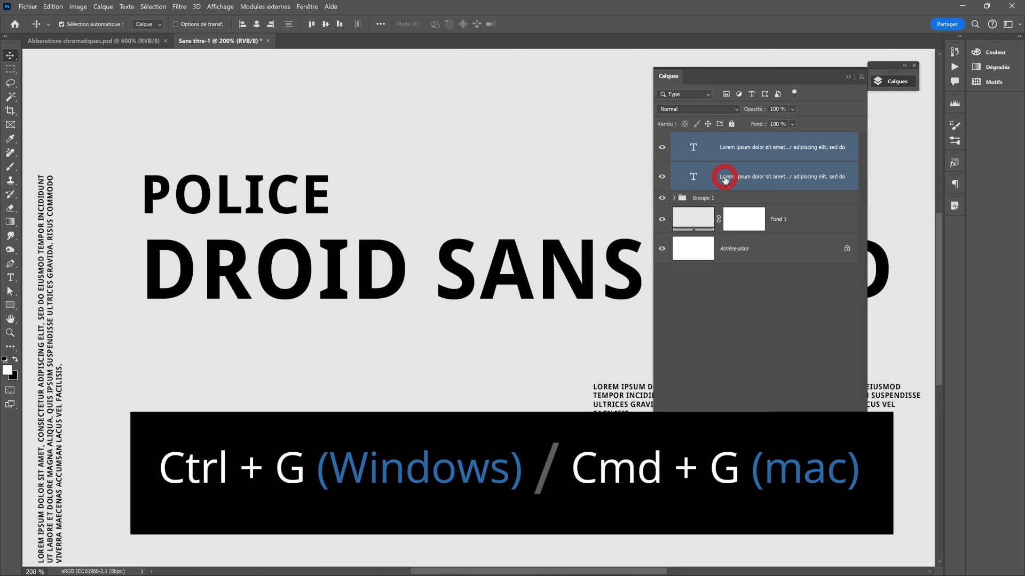
pyautogui.hotkey('ctrl', 'g')
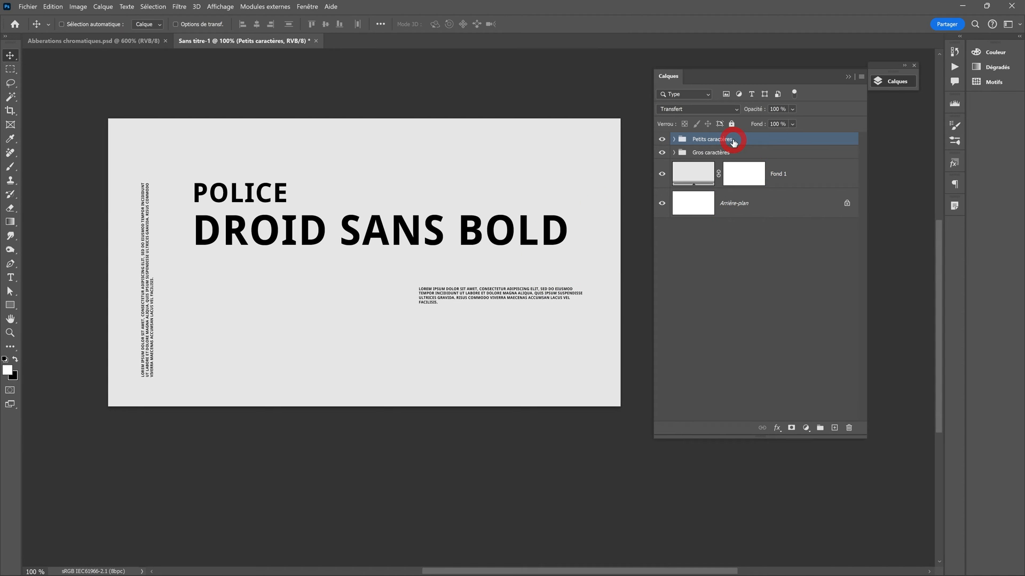
# Convert the "Gros caractères" and "Petits caractères" groups into separate smart objects
pyautogui.click(724, 155)
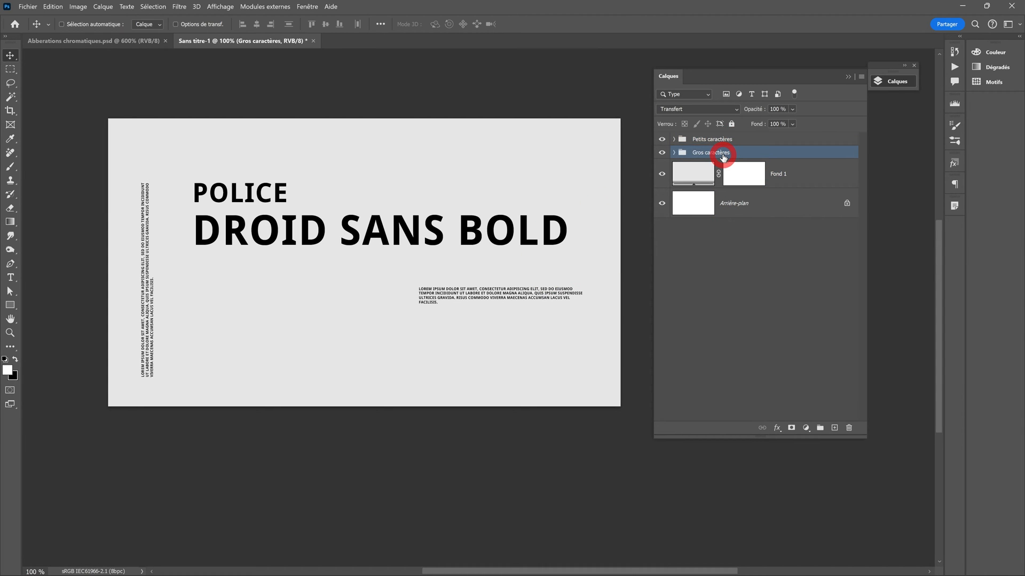
pyautogui.rightClick(742, 154)
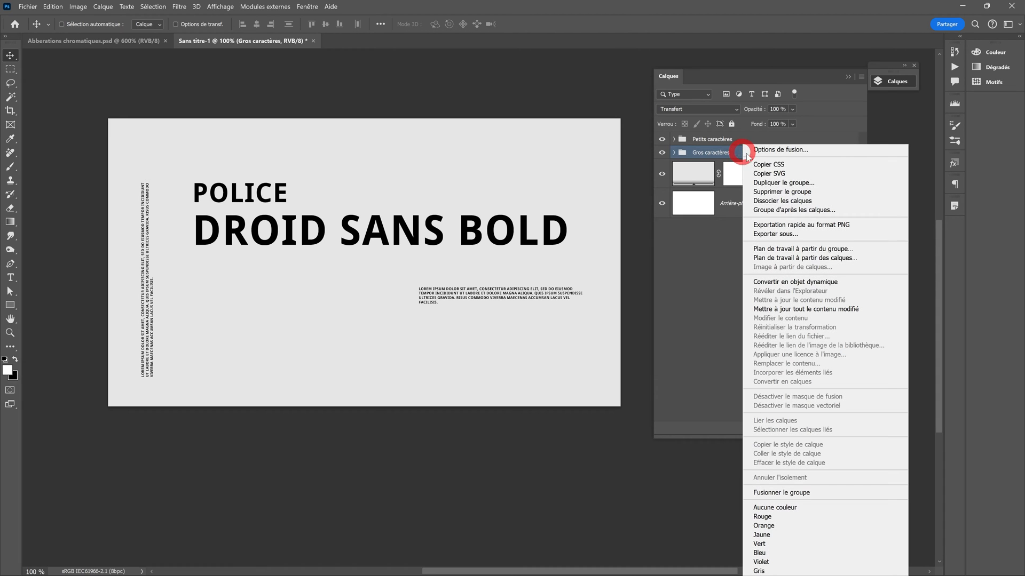
pyautogui.click(784, 283)
pyautogui.click(733, 139)
pyautogui.rightClick(735, 139)
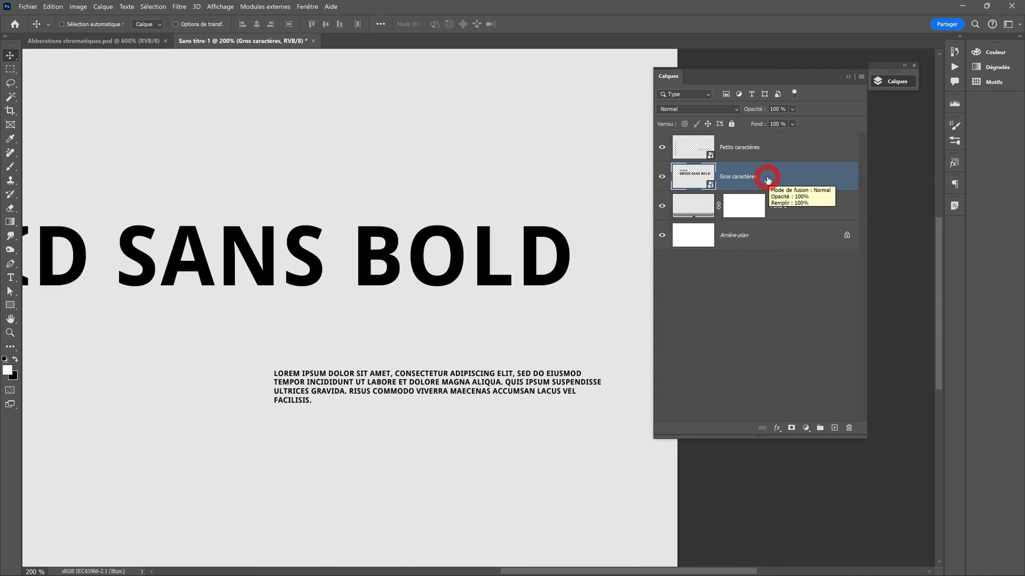
# Duplicate the "Gros caractères" smart object and apply the saved "Aberrations chromatiques" style to the copy
pyautogui.moveTo(783, 175); pyautogui.dragTo(786, 163)
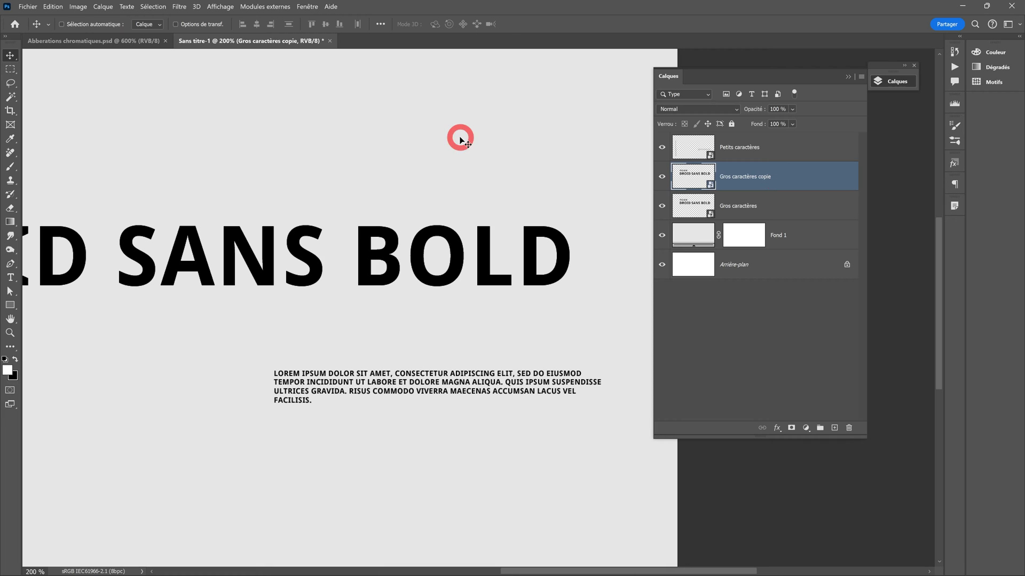
pyautogui.click(312, 9)
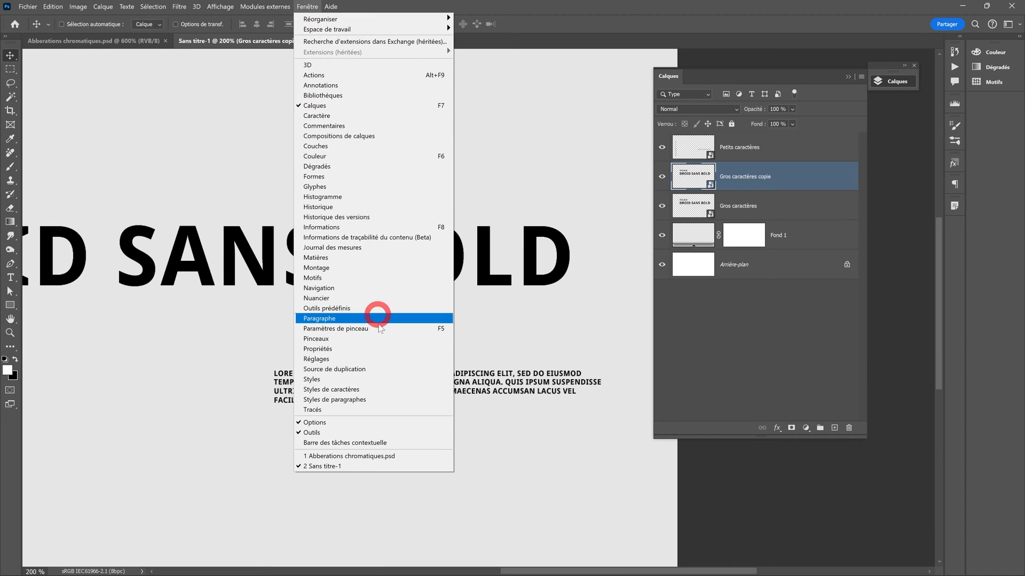
pyautogui.click(359, 380)
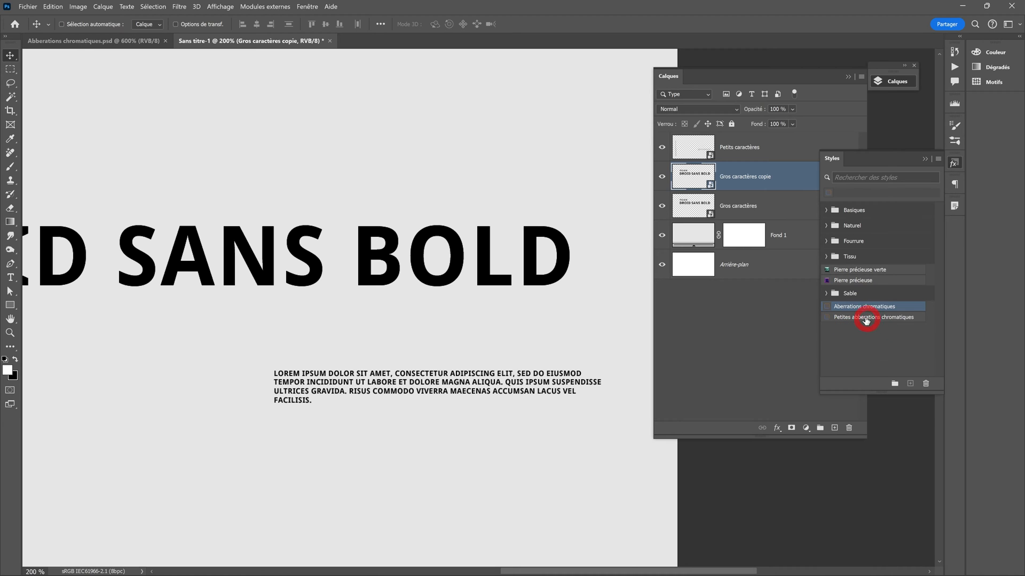
pyautogui.click(852, 306)
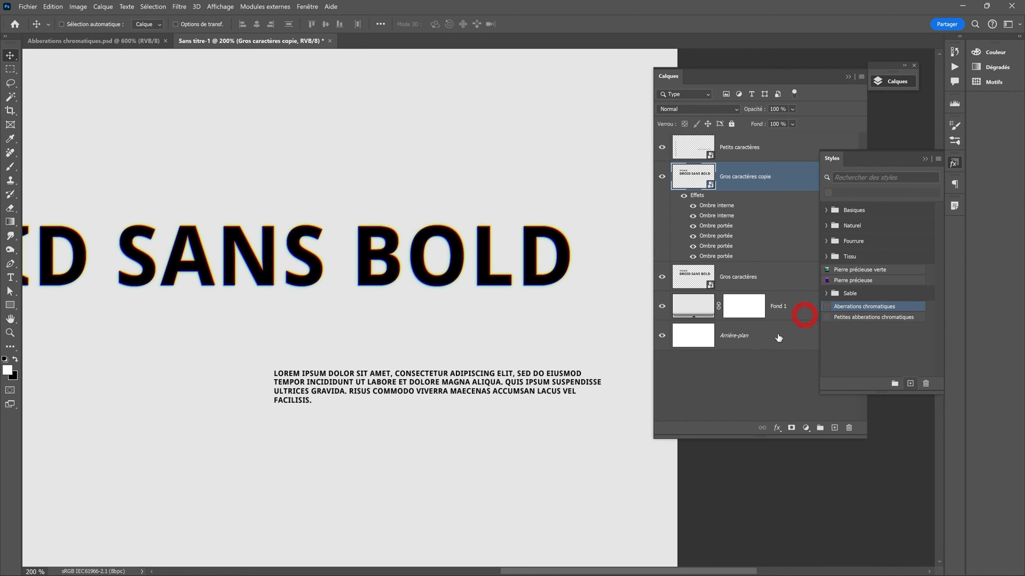
# Open the layer style settings of "Gros caractères copie" and examine its list of inner and drop shadows
pyautogui.keyDown('ctrl'); pyautogui.click(453, 274); pyautogui.keyUp('ctrl')
pyautogui.keyDown('ctrl'); pyautogui.click(447, 294); pyautogui.keyUp('ctrl')
pyautogui.click(788, 179)
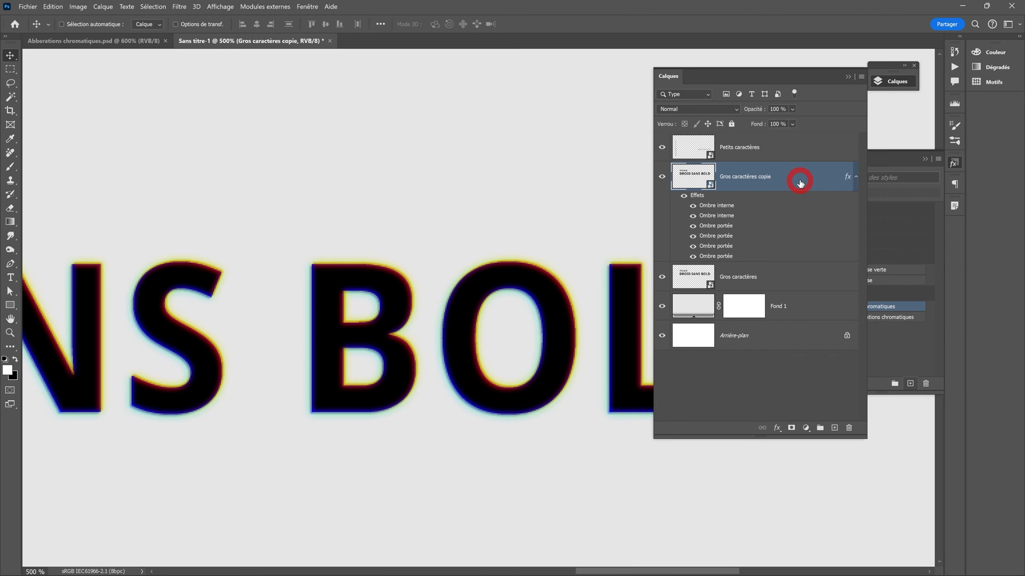
pyautogui.doubleClick(800, 183)
pyautogui.moveTo(787, 235); pyautogui.dragTo(386, 77)
pyautogui.moveTo(283, 137); pyautogui.dragTo(286, 210)
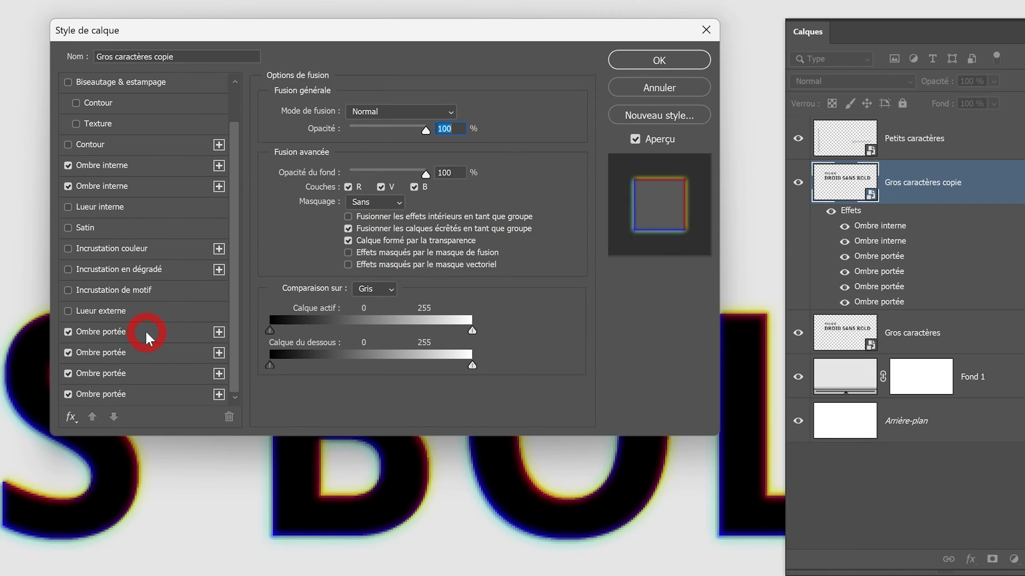
# Isolate the orange drop shadow of "Gros caractères copie" and re-enable the yellow, blue and cyan ones in turn to examine their settings
pyautogui.click(148, 332)
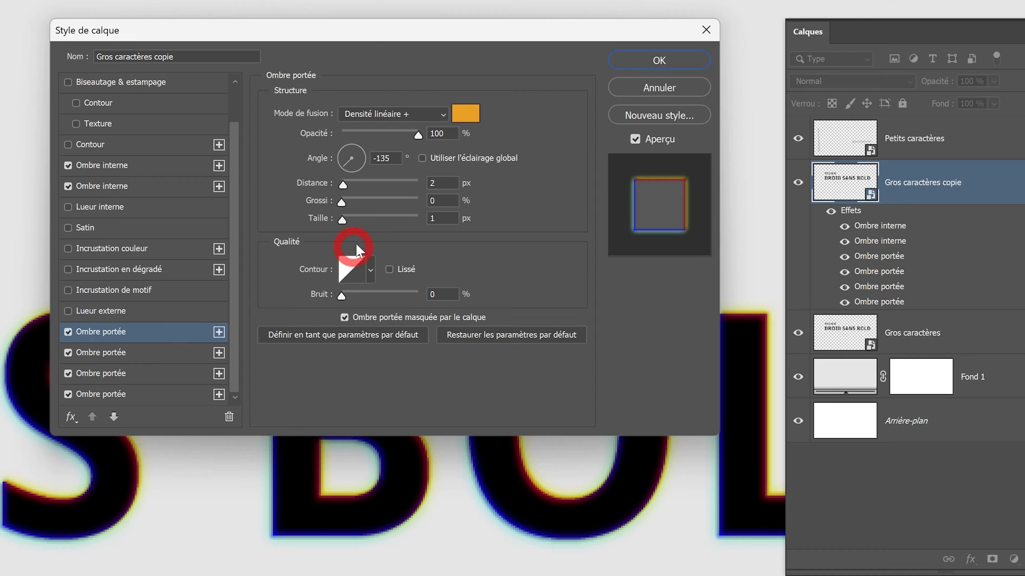
pyautogui.click(467, 117)
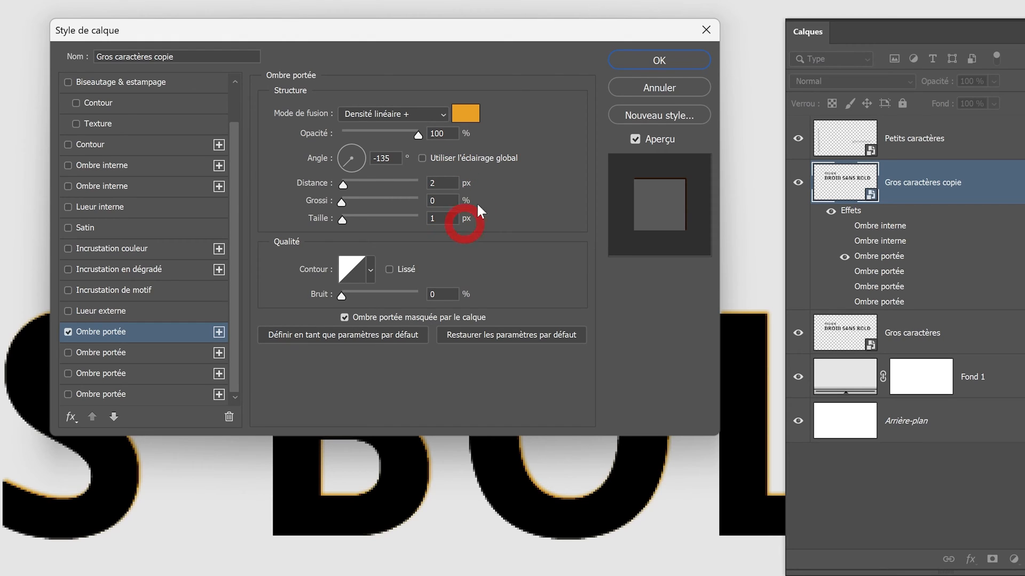
pyautogui.moveTo(504, 33); pyautogui.dragTo(831, 114)
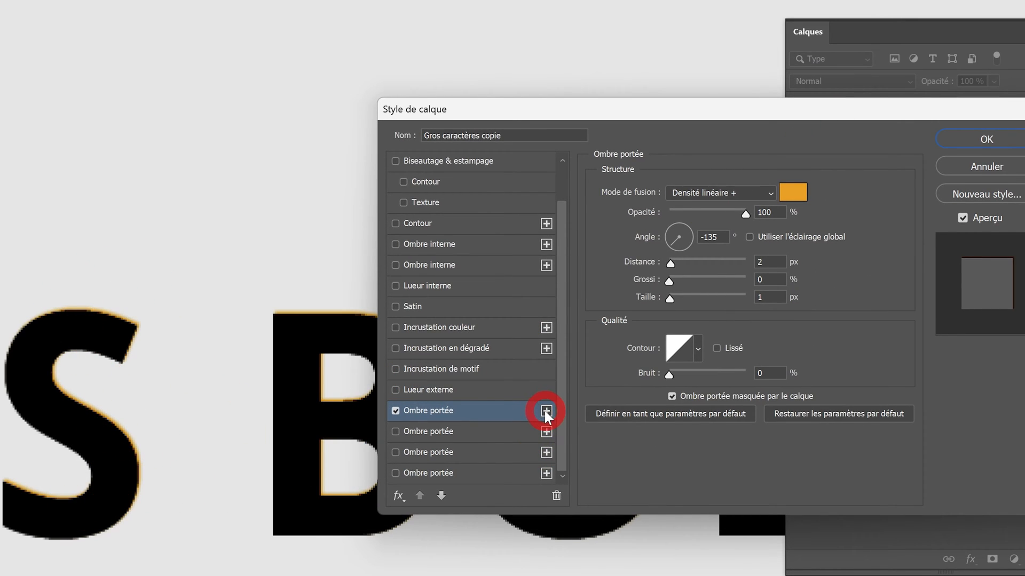
pyautogui.click(395, 431)
pyautogui.click(482, 434)
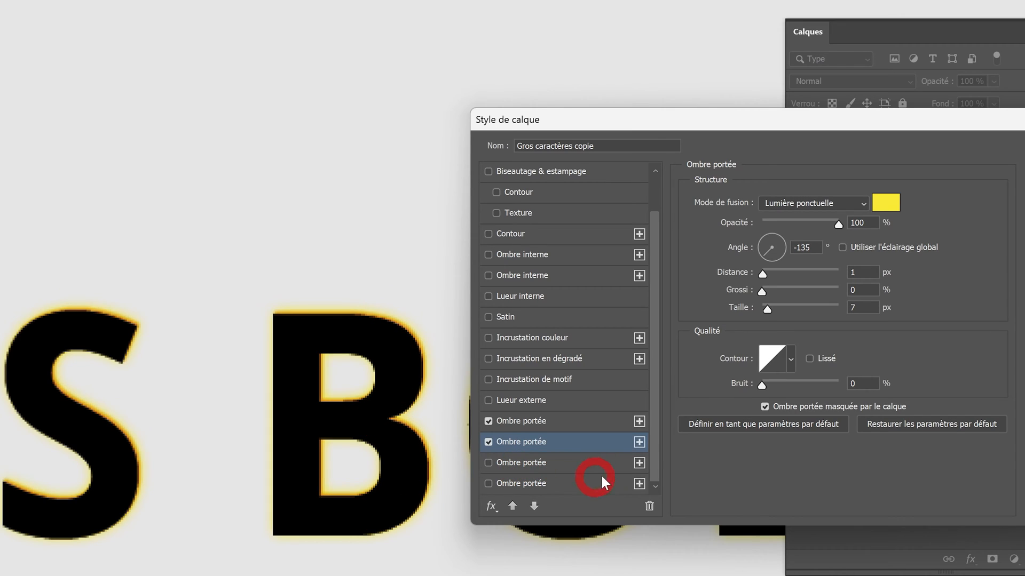
pyautogui.click(588, 463)
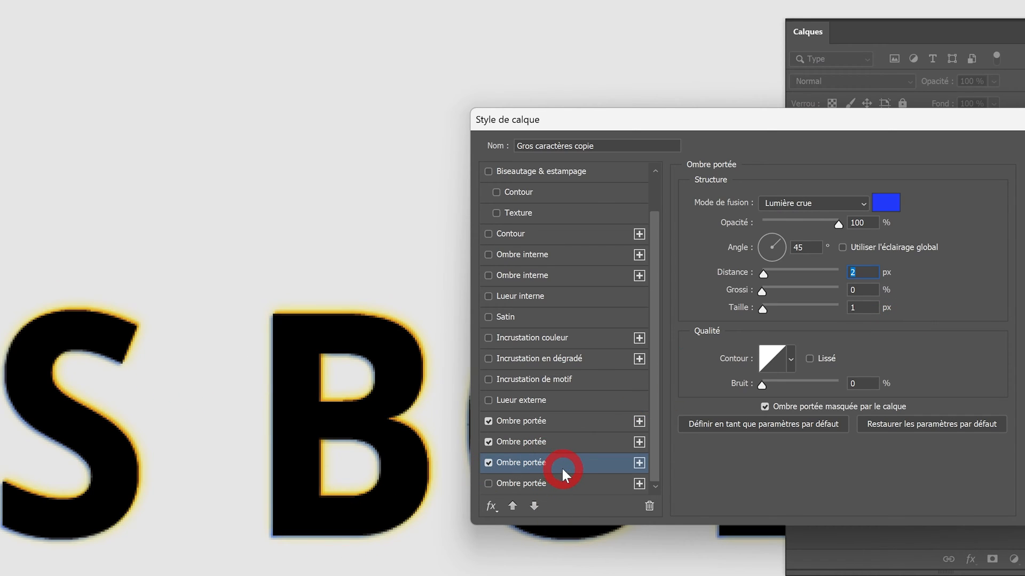
pyautogui.click(556, 484)
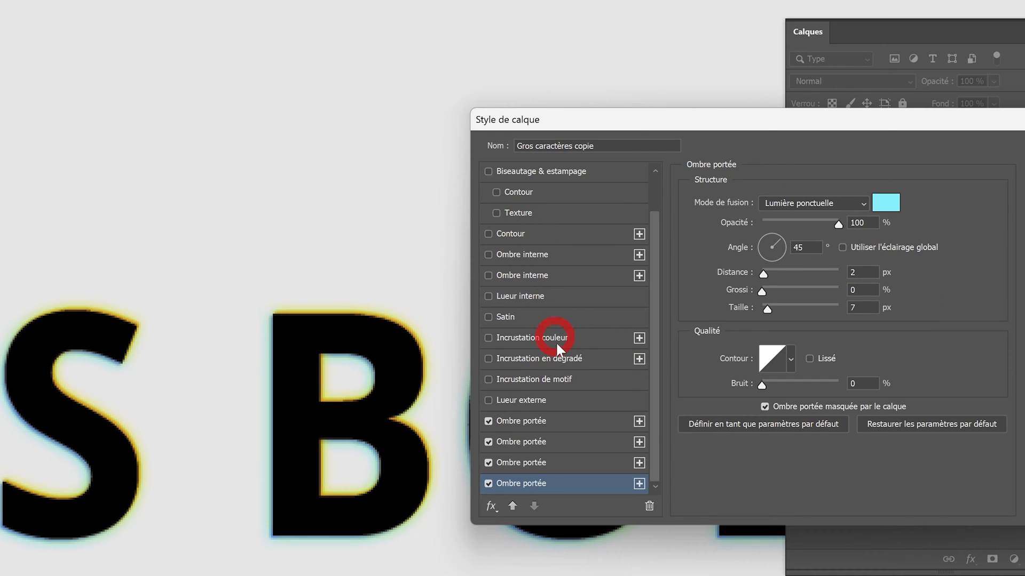
# Re-enable the blue and red inner shadows to examine their settings and accept the layer style
pyautogui.scroll(1, 593, 335)
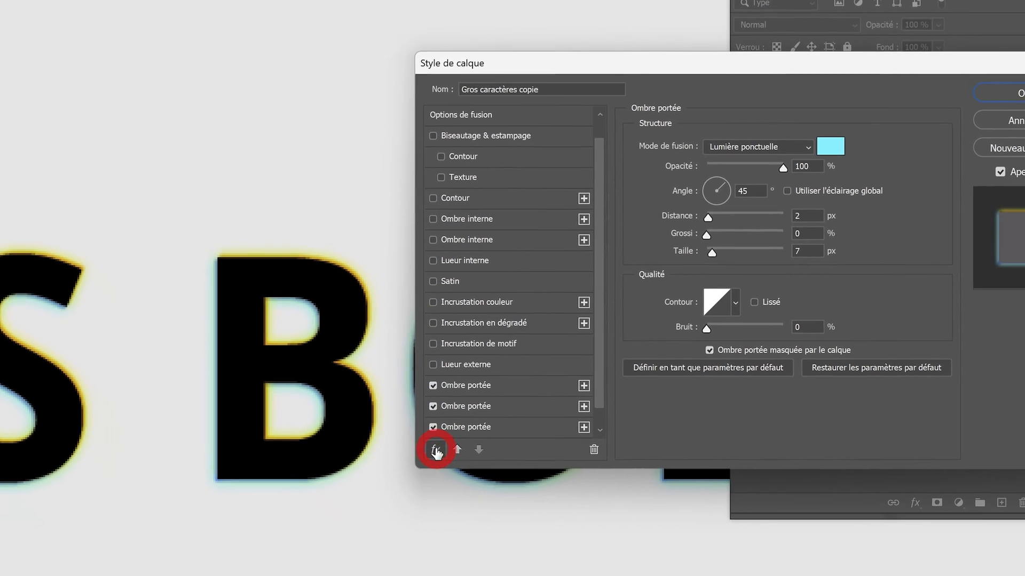
pyautogui.click(491, 506)
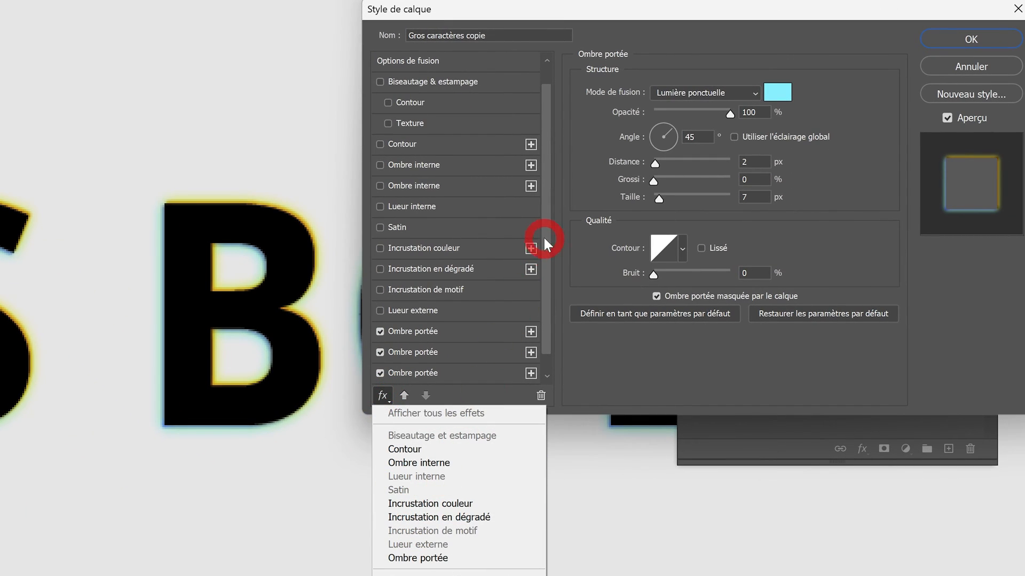
pyautogui.click(409, 163)
pyautogui.click(410, 161)
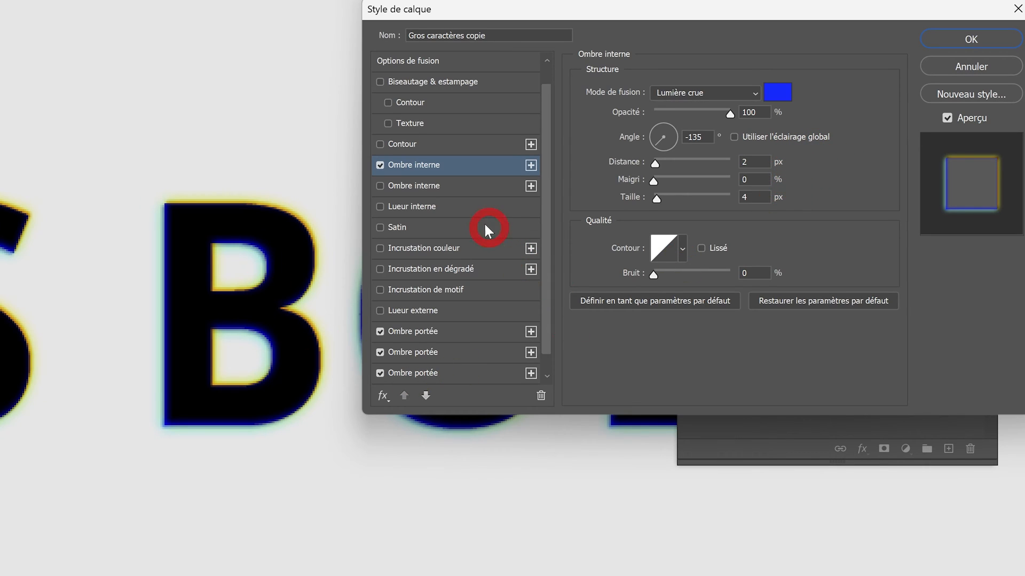
pyautogui.click(436, 187)
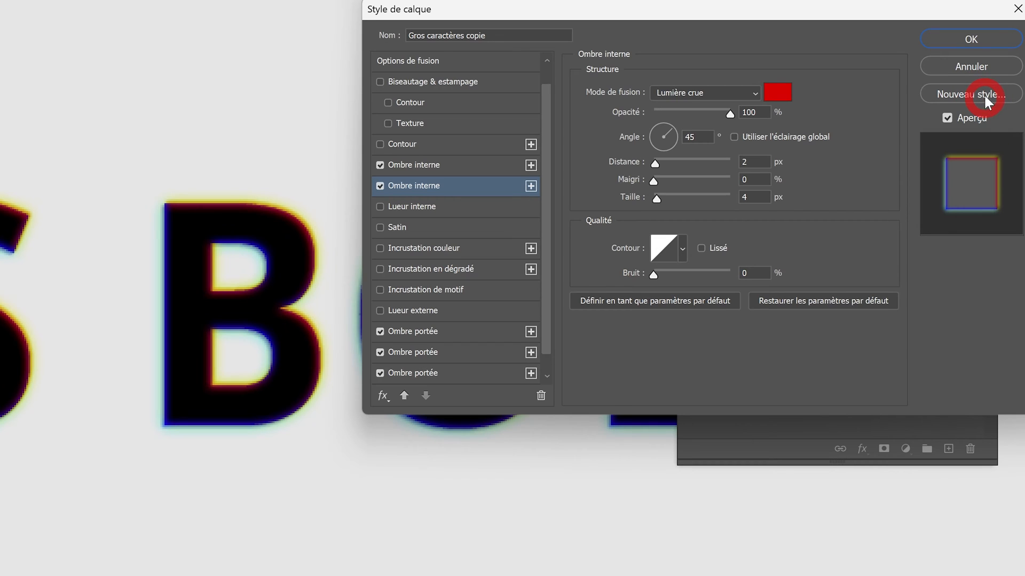
pyautogui.click(963, 39)
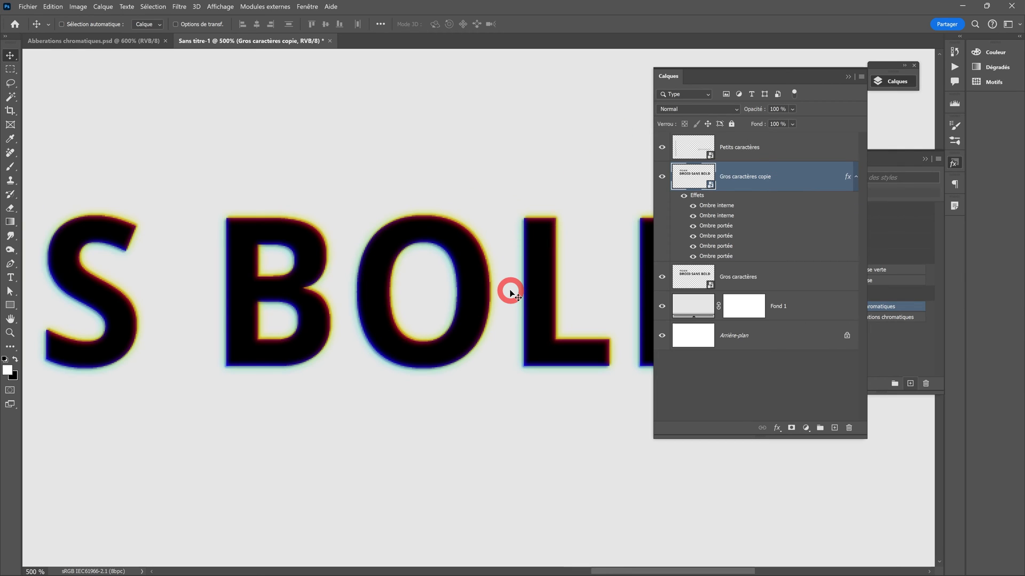
# Duplicate the "Petits caractères" smart object and apply the saved "Aberrations chromatiques" style to the copy
pyautogui.click(797, 147)
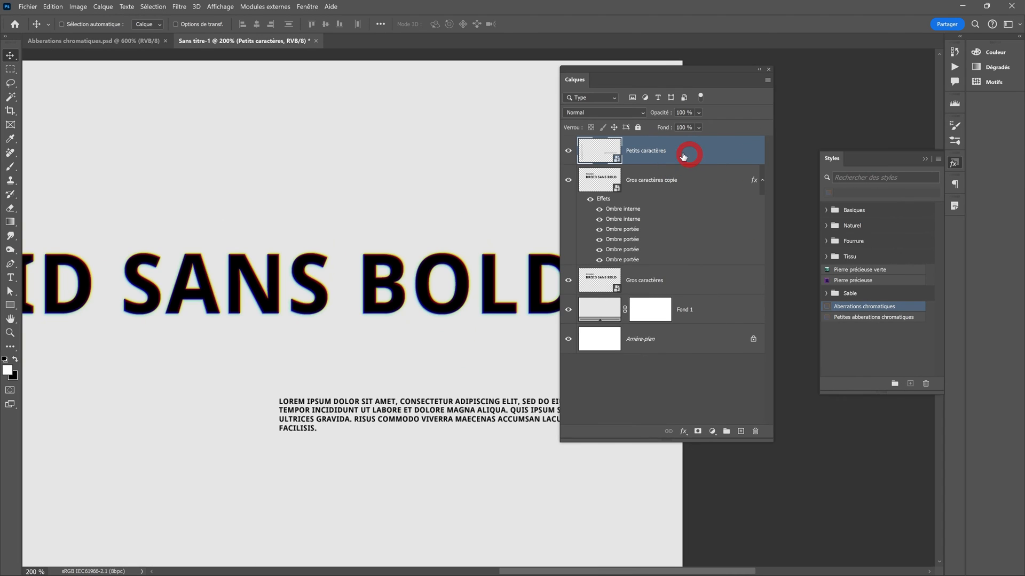
pyautogui.hotkey('ctrl', 'j')
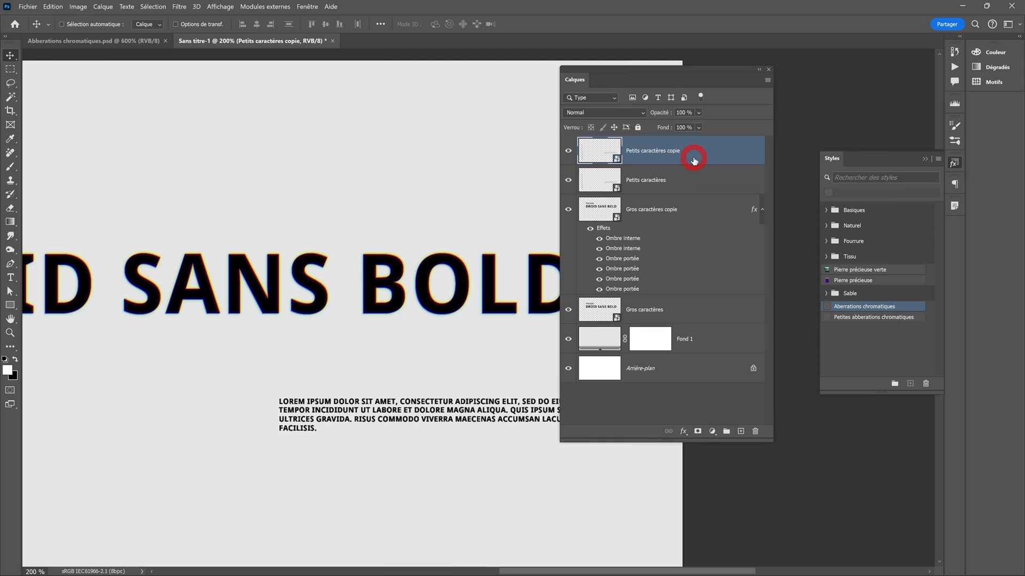
pyautogui.click(855, 311)
# Open the layer style of "Petits caractères copie" and set the blue inner shadow's size to 2 px
pyautogui.scroll(5, 459, 427)
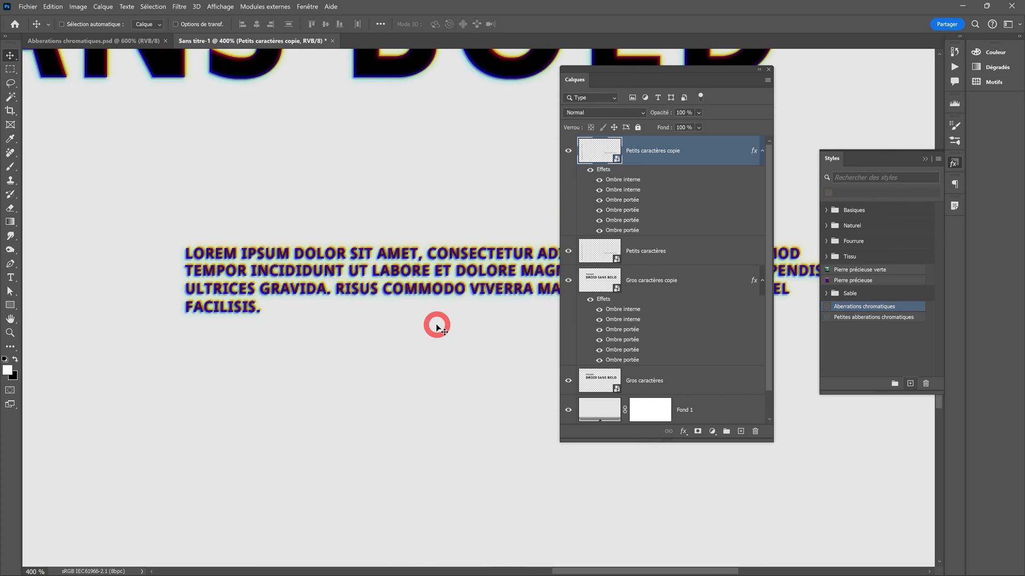
pyautogui.doubleClick(605, 171)
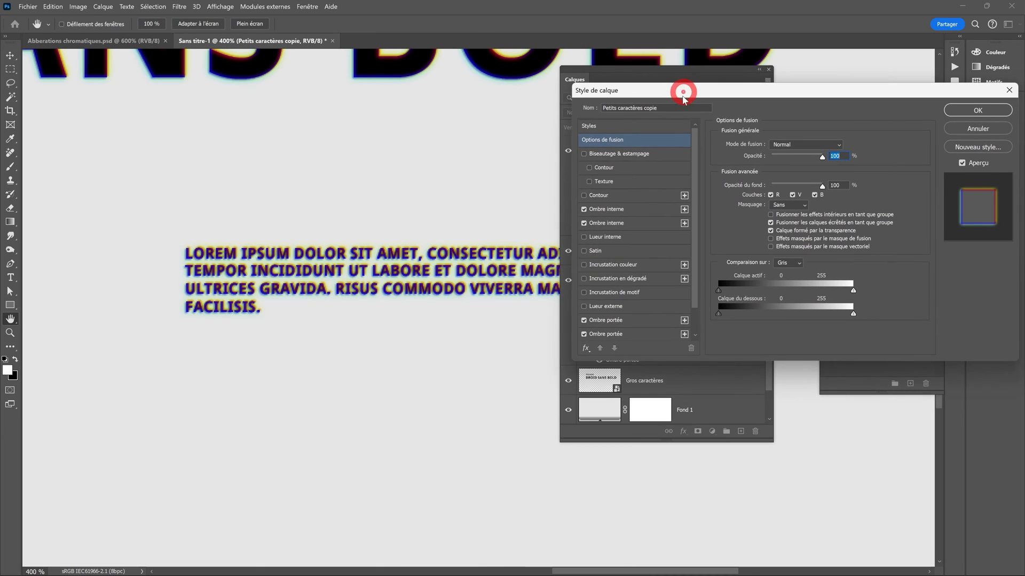
pyautogui.click(622, 208)
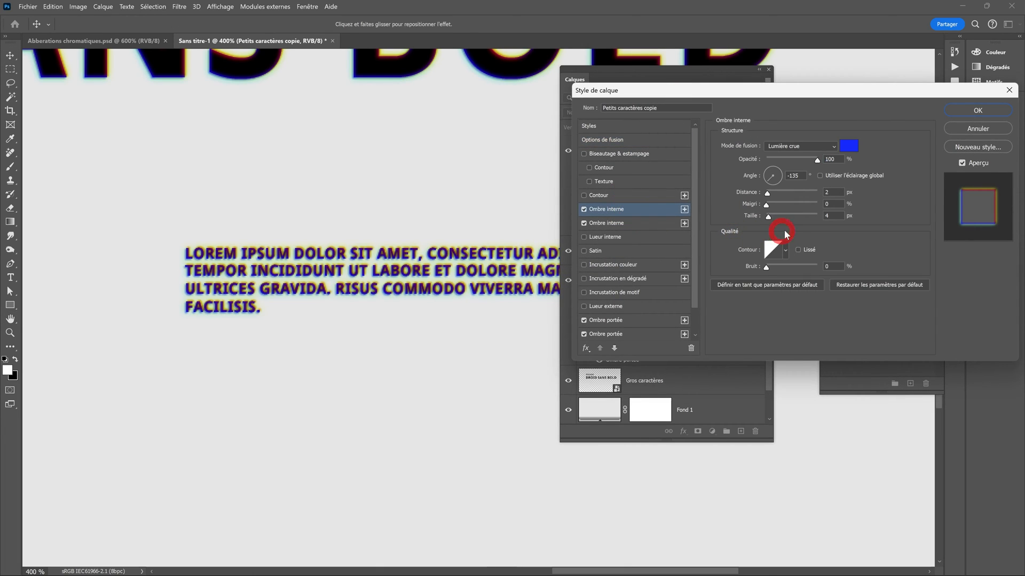
pyautogui.click(832, 217)
pyautogui.press('Down')
pyautogui.press('Down')
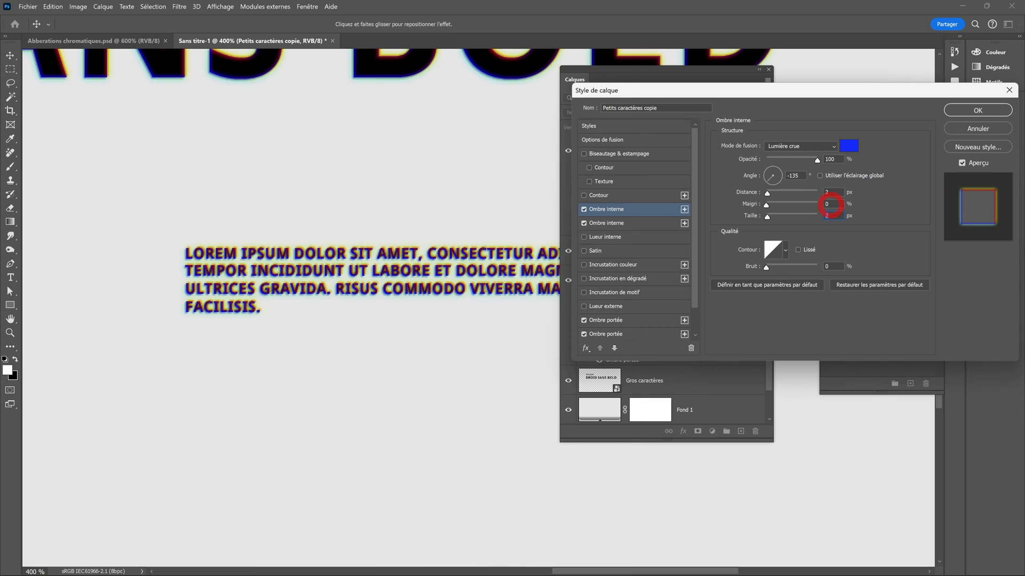
# Set the red inner shadow's distance and size to 1 px each
pyautogui.click(614, 223)
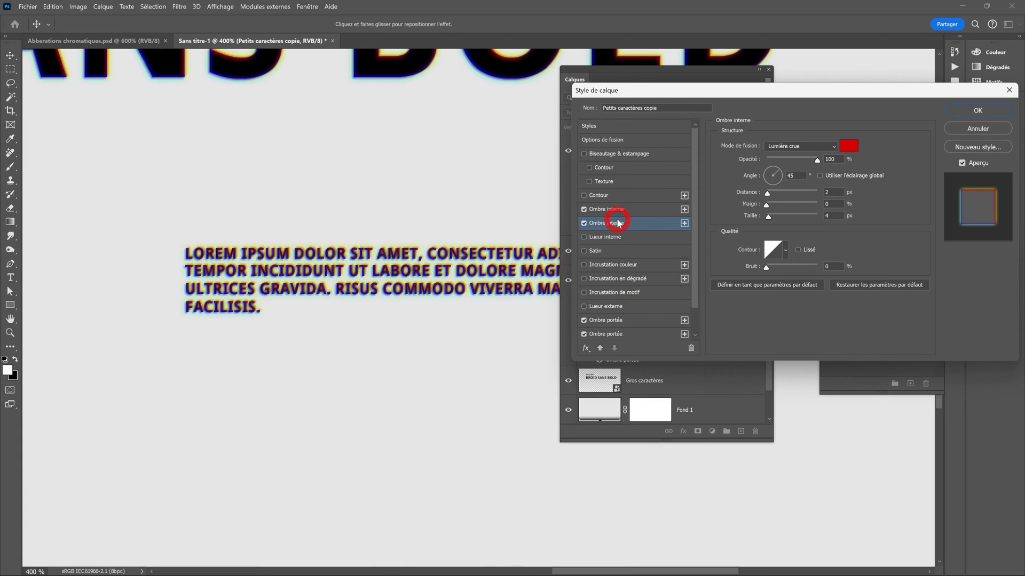
pyautogui.click(841, 218)
pyautogui.press('Down')
pyautogui.press('Down')
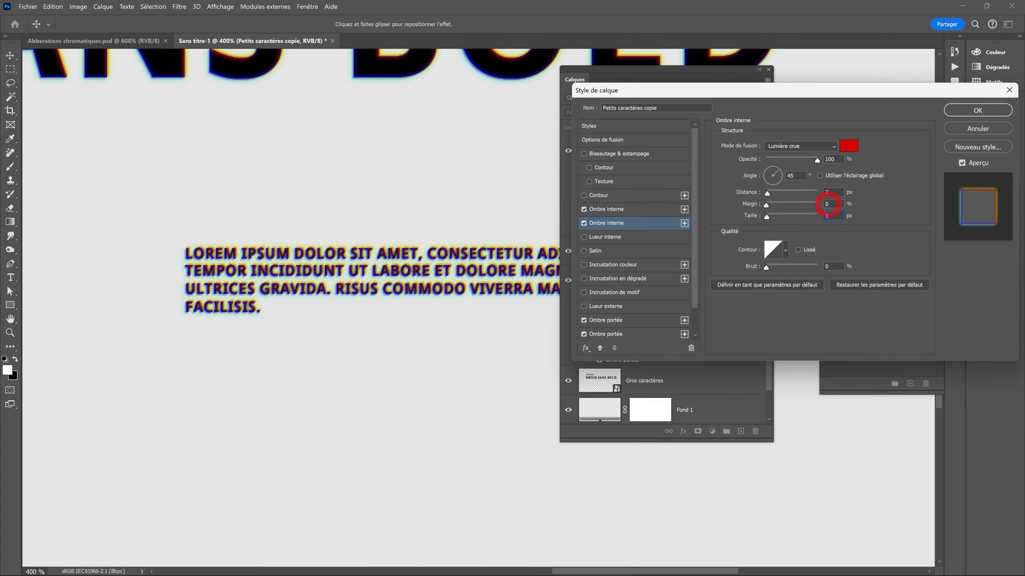
# Set the yellow drop shadow's size to 3 px
pyautogui.click(643, 321)
pyautogui.click(643, 334)
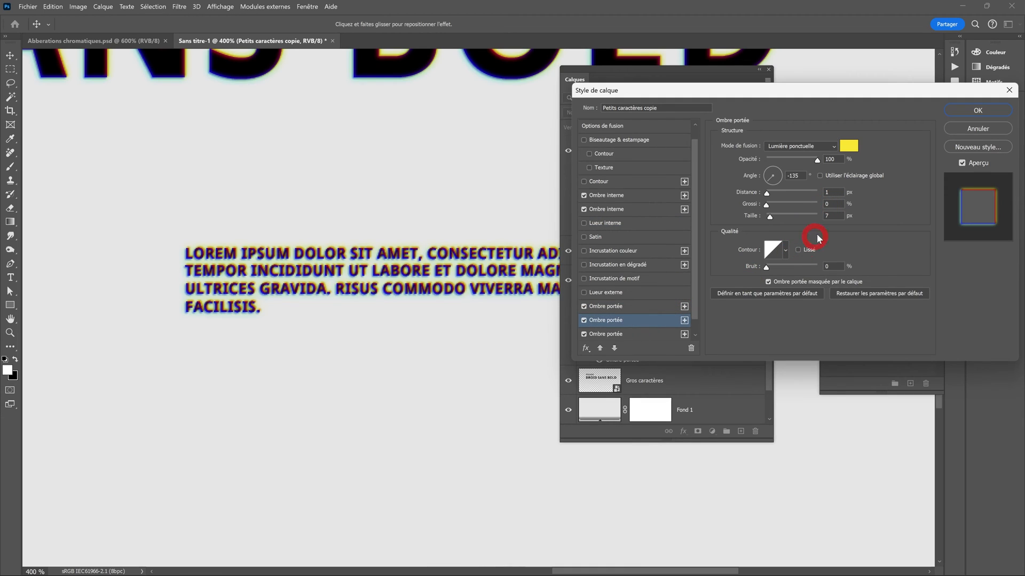
pyautogui.click(839, 218)
pyautogui.press('Down')
pyautogui.press('Down')
# Set the cyan drop shadow's size to 4 px, recheck the other shadows and accept the layer style
pyautogui.click(643, 333)
pyautogui.click(644, 332)
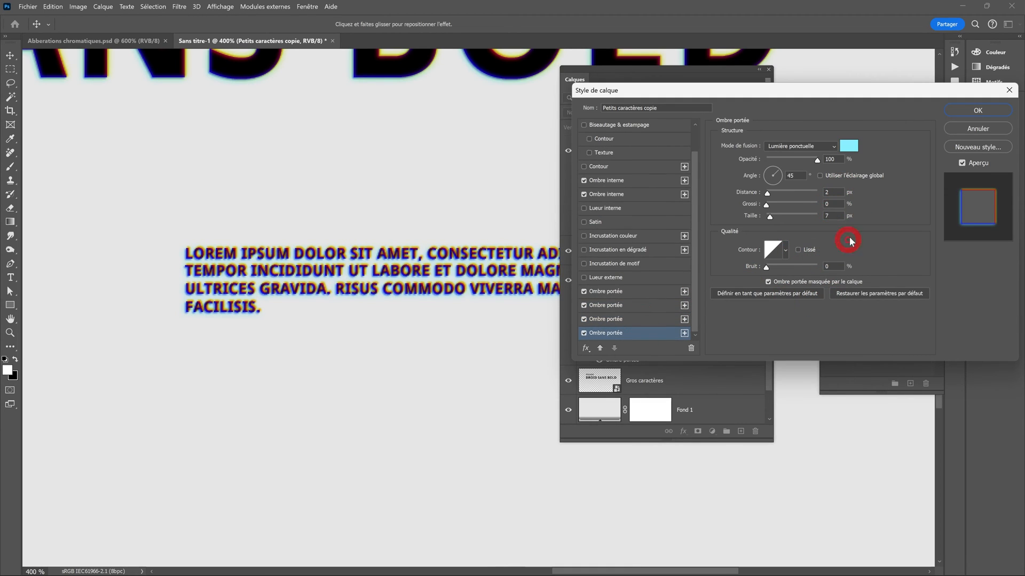
pyautogui.click(628, 194)
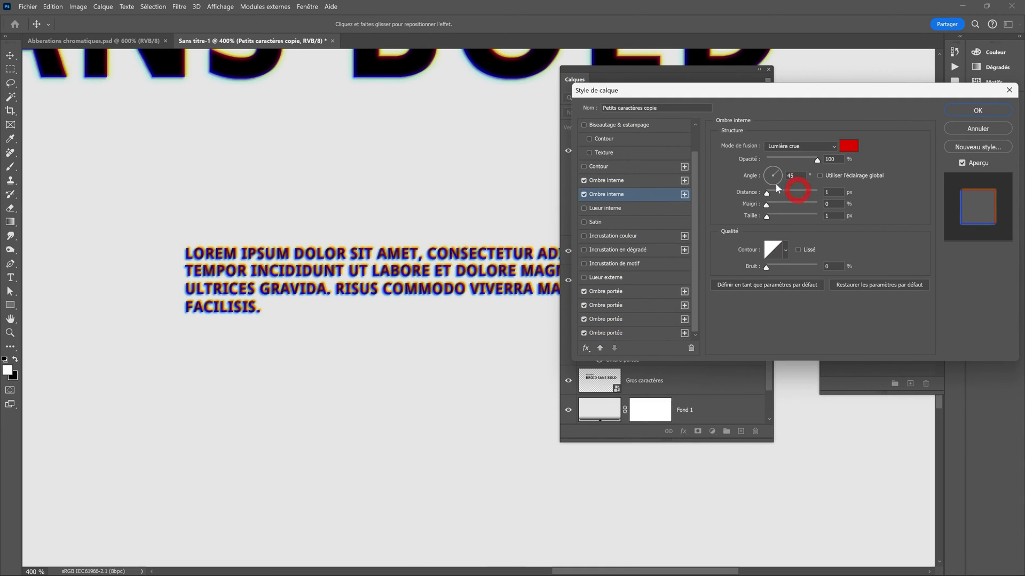
pyautogui.click(660, 292)
pyautogui.click(835, 191)
pyautogui.click(670, 305)
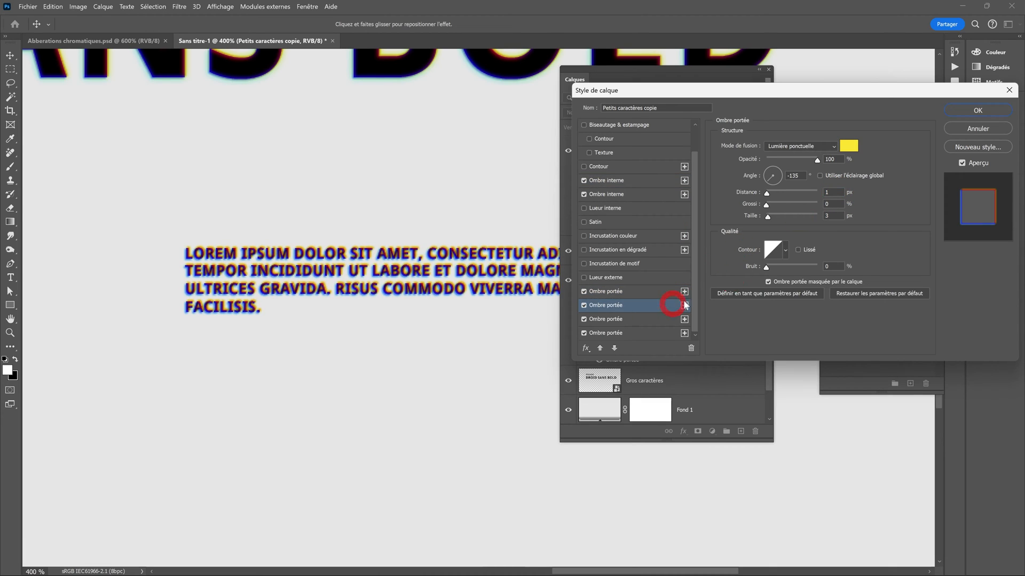
pyautogui.click(835, 215)
pyautogui.click(661, 319)
pyautogui.click(661, 333)
pyautogui.click(832, 215)
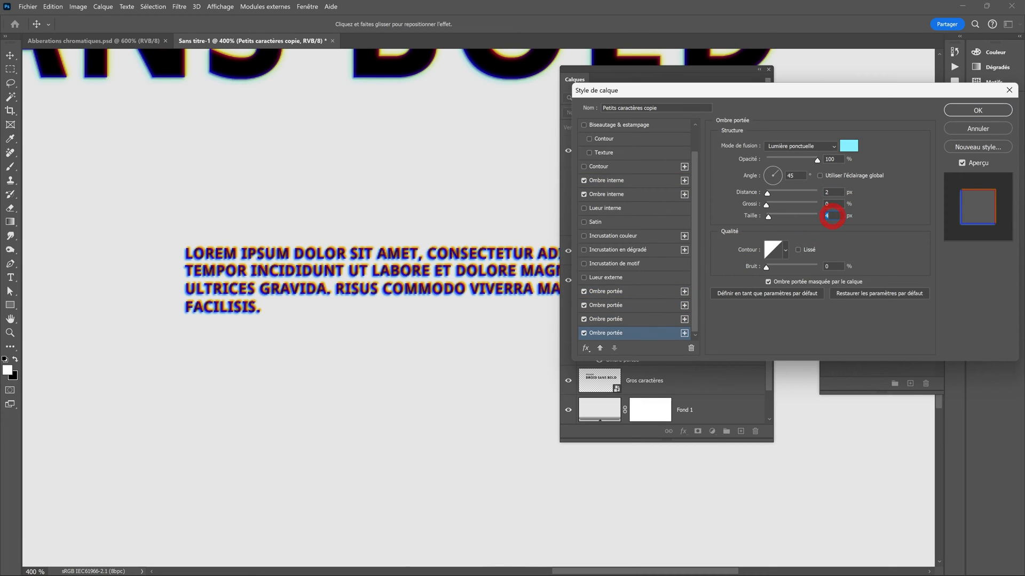
pyautogui.click(970, 111)
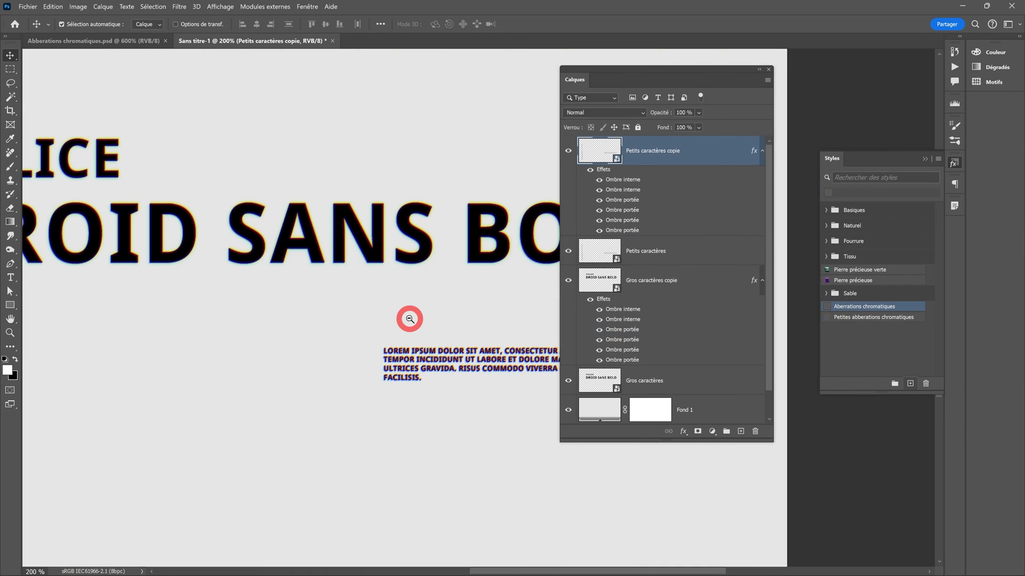
# Move the "Petits caractères" layer directly above "Gros caractères" in the layer stack
pyautogui.keyDown('alt'); pyautogui.click(410, 319); pyautogui.keyUp('alt')
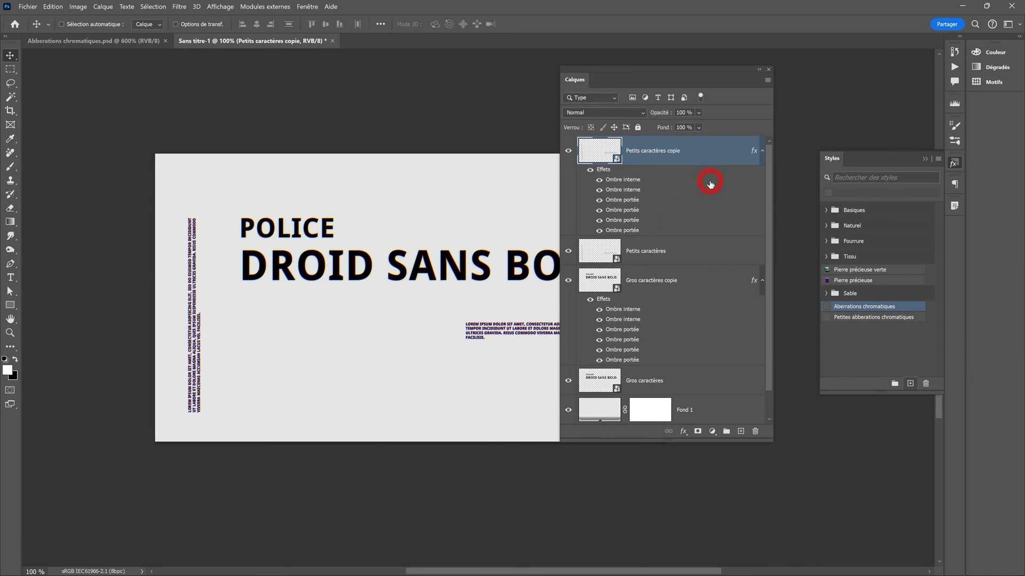
pyautogui.moveTo(682, 254); pyautogui.dragTo(688, 335)
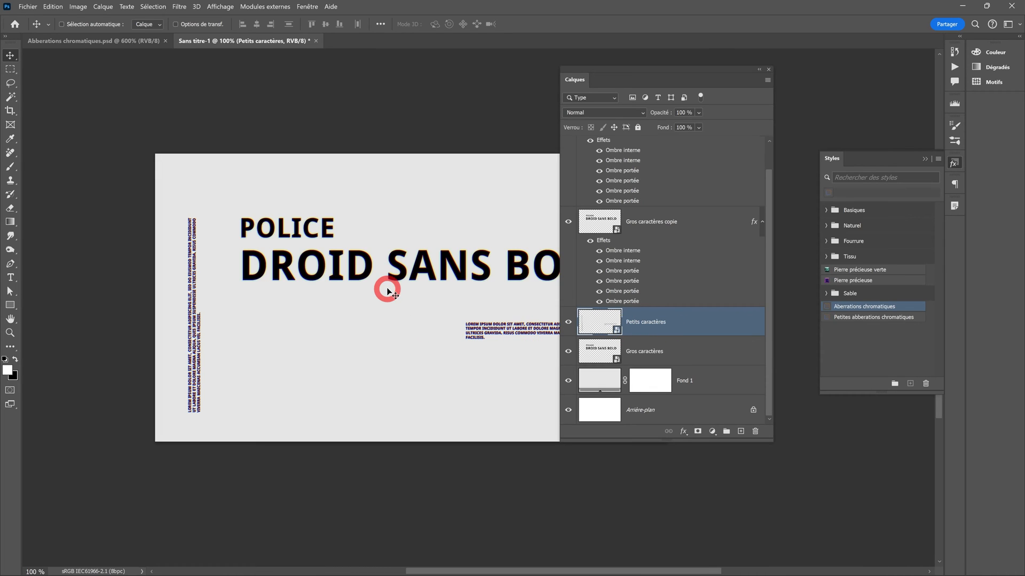
pyautogui.moveTo(418, 267); pyautogui.dragTo(327, 273)
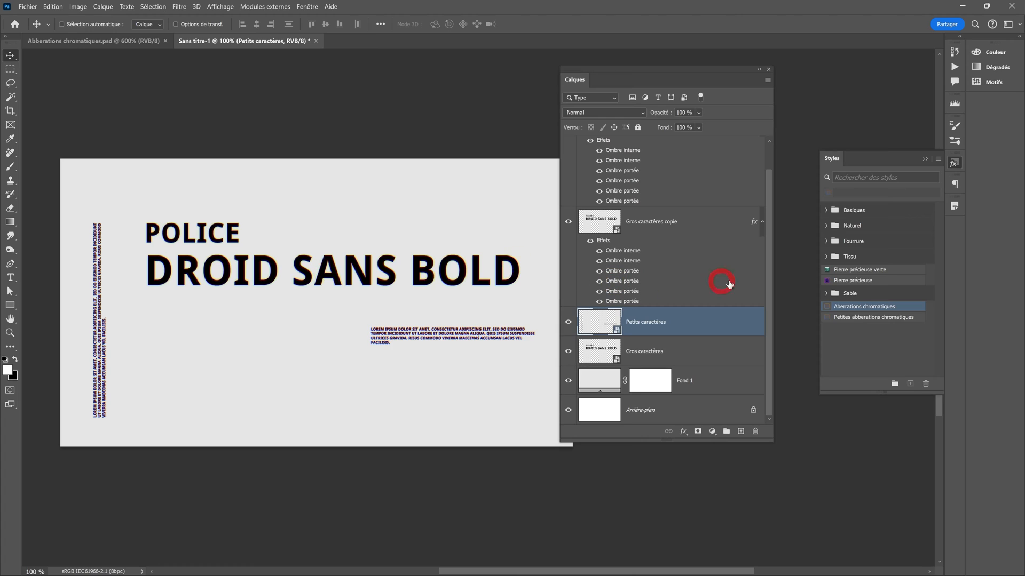
# Open the Liquify (Fluidité) filter on the "Gros caractères copie" smart object
pyautogui.click(699, 222)
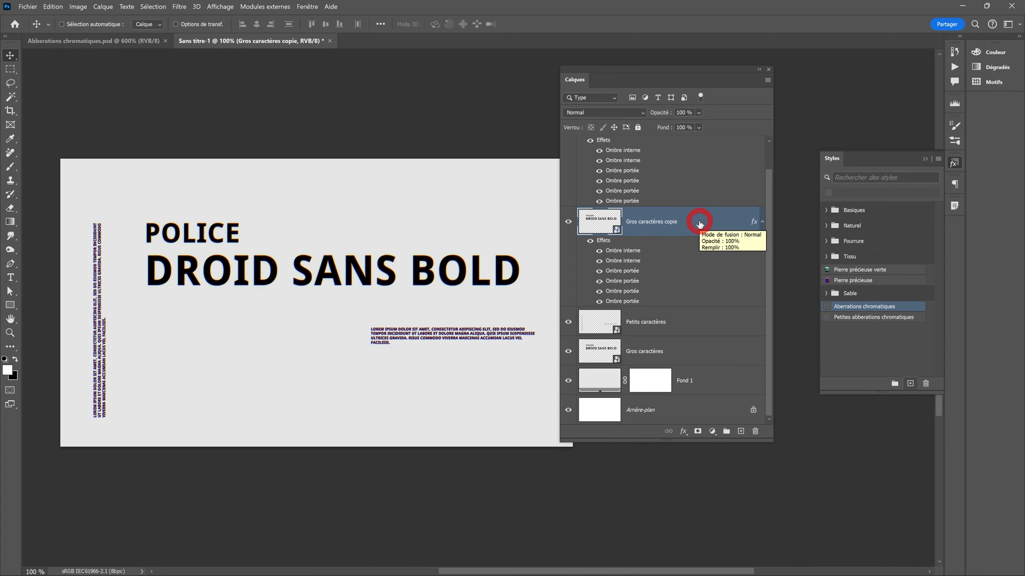
pyautogui.click(182, 7)
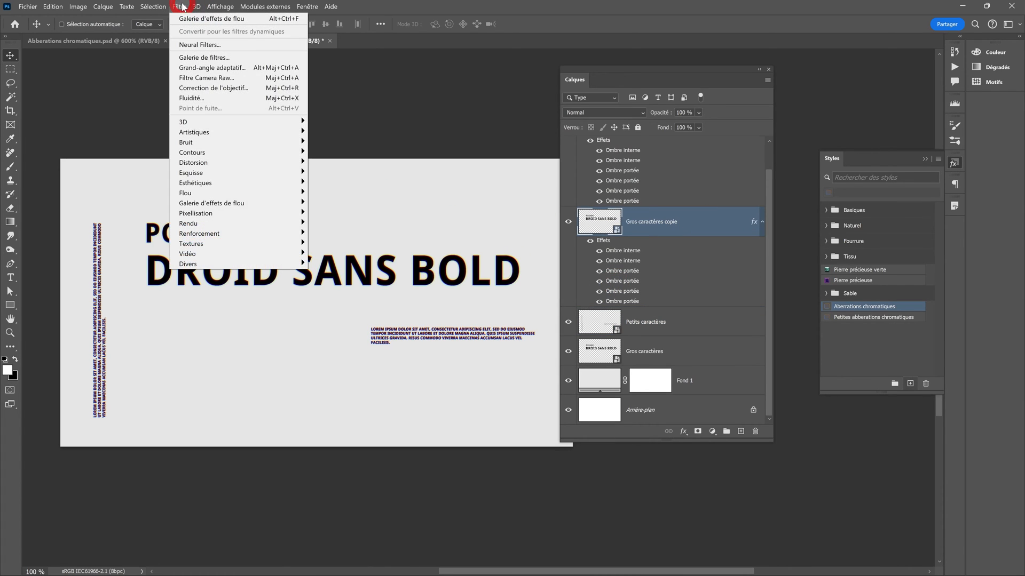
pyautogui.click(188, 96)
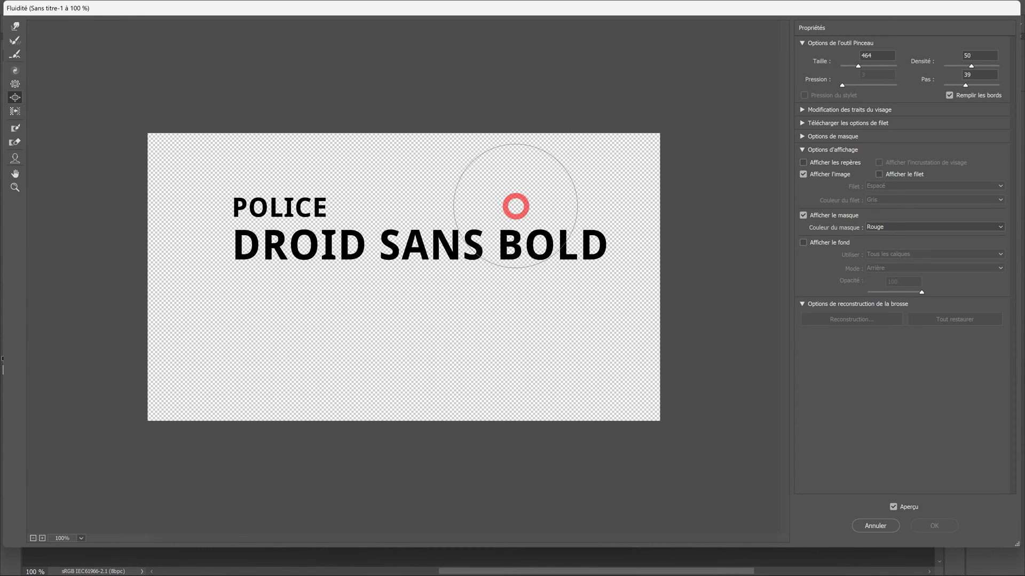
# Set the Bloat brush to size 400, density 50 and rate (Pas) 50 for work on the word BOLD
pyautogui.write('400')
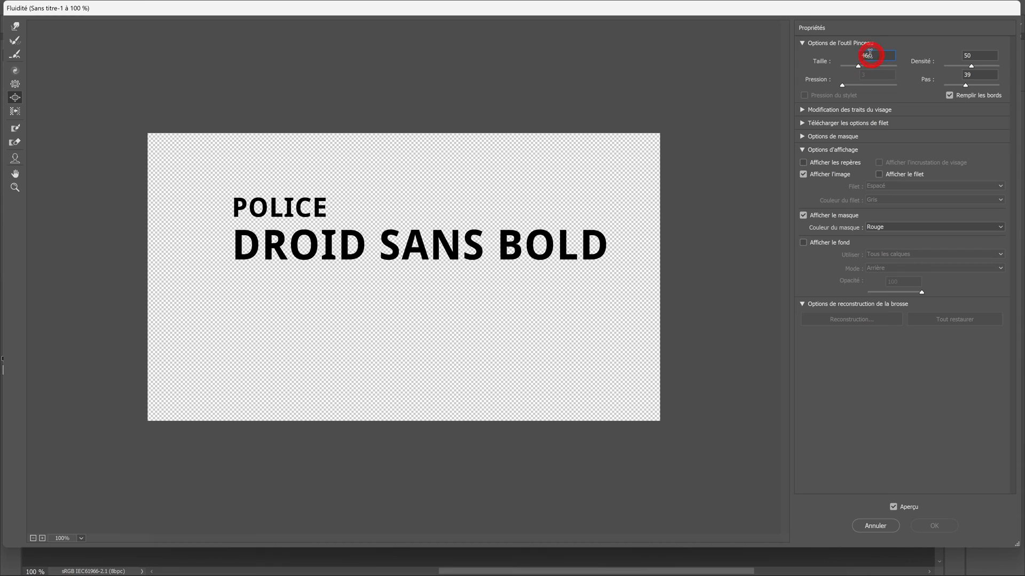
pyautogui.click(980, 57)
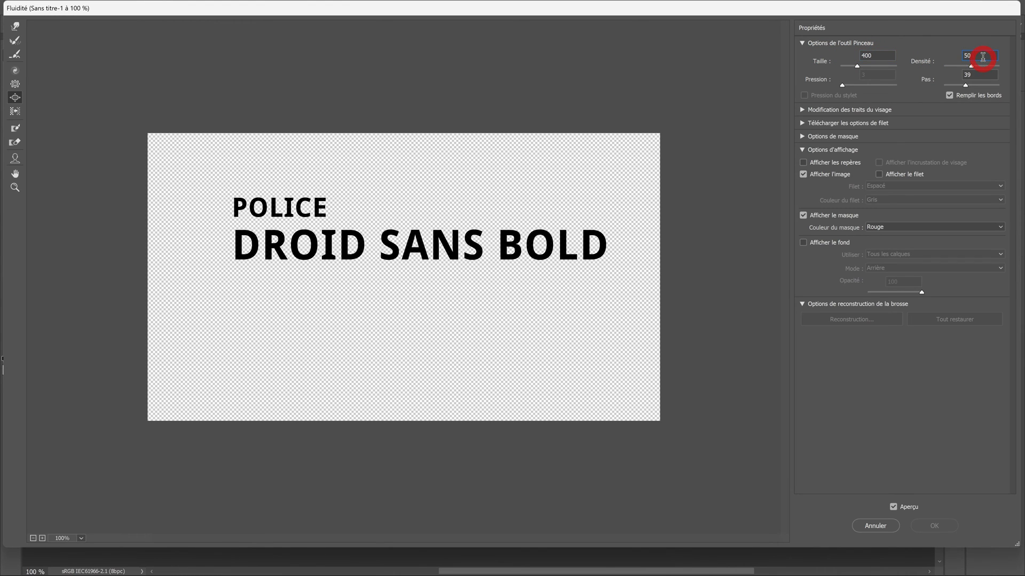
pyautogui.moveTo(965, 85)
pyautogui.mouseDown()
pyautogui.moveTo(942, 84)
pyautogui.moveTo(971, 84)
pyautogui.mouseUp()
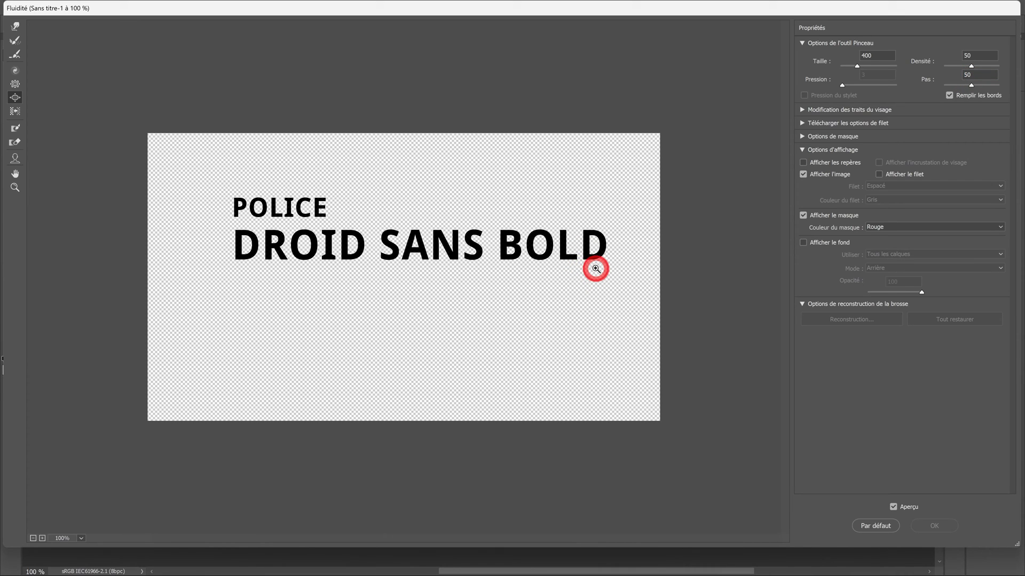
pyautogui.keyDown('ctrl'); pyautogui.click(596, 268); pyautogui.keyUp('ctrl')
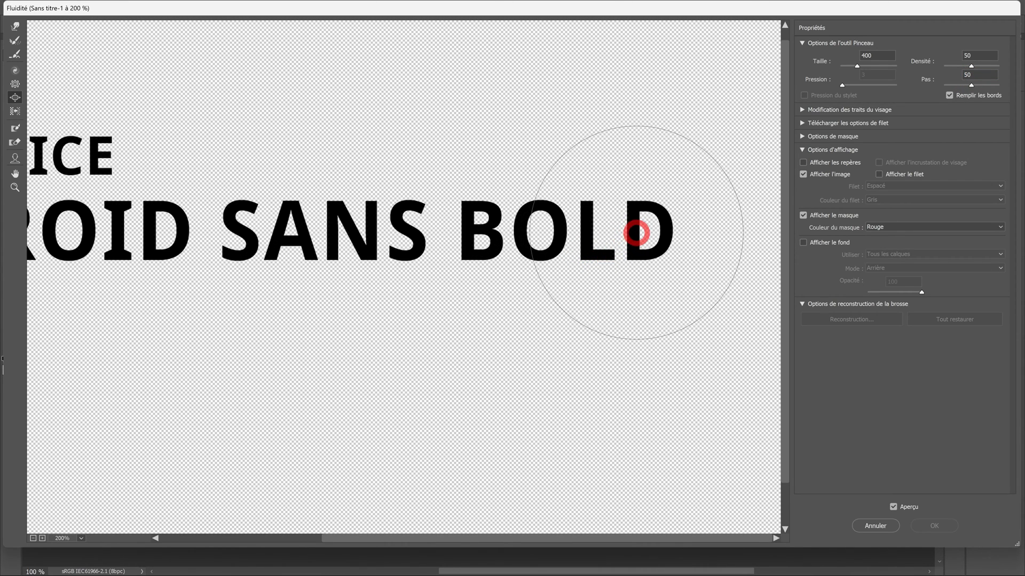
# Bloat the letters of BOLD and continue the distortion towards SANS with the 400-size brush, undoing the first test stroke
pyautogui.click(636, 232)
pyautogui.hotkey('ctrl', 'z')
pyautogui.click(625, 235)
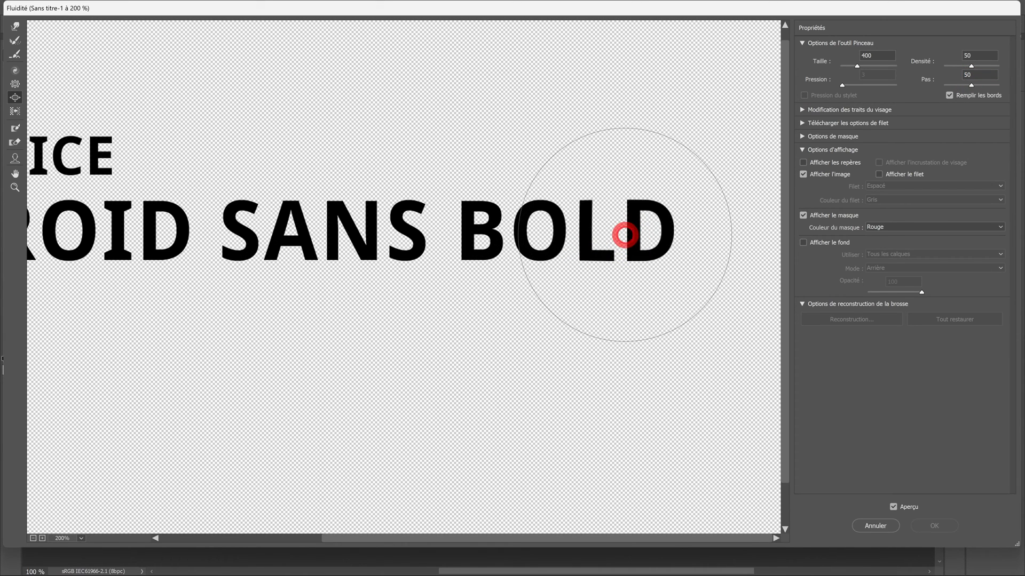
pyautogui.moveTo(626, 235)
pyautogui.mouseDown()
pyautogui.moveTo(516, 216)
pyautogui.moveTo(516, 238)
pyautogui.moveTo(238, 227)
pyautogui.moveTo(252, 243)
pyautogui.moveTo(315, 222)
pyautogui.moveTo(320, 236)
pyautogui.moveTo(550, 240)
pyautogui.mouseUp()
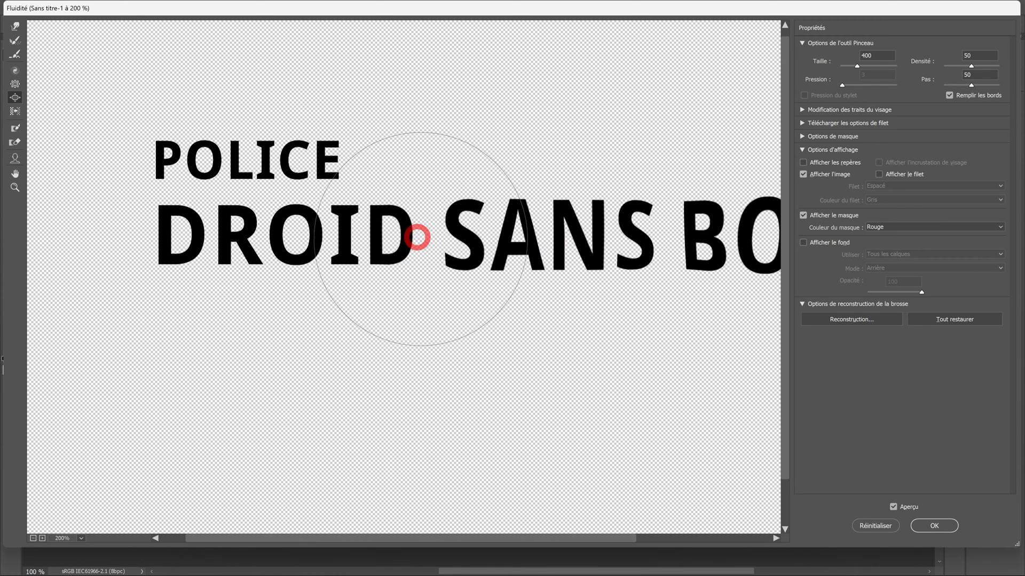
# Bloat the words DROID and POLICE along with the rest of the large text, and accept the Liquify filter
pyautogui.moveTo(416, 236)
pyautogui.mouseDown()
pyautogui.moveTo(192, 222)
pyautogui.moveTo(182, 156)
pyautogui.moveTo(326, 161)
pyautogui.moveTo(167, 151)
pyautogui.moveTo(195, 235)
pyautogui.moveTo(469, 245)
pyautogui.moveTo(724, 230)
pyautogui.moveTo(700, 229)
pyautogui.mouseUp()
pyautogui.moveTo(712, 249)
pyautogui.mouseDown()
pyautogui.moveTo(597, 260)
pyautogui.moveTo(630, 258)
pyautogui.mouseUp()
pyautogui.moveTo(220, 184)
pyautogui.mouseDown()
pyautogui.moveTo(195, 205)
pyautogui.moveTo(218, 205)
pyautogui.mouseUp()
pyautogui.moveTo(218, 205)
pyautogui.mouseDown()
pyautogui.moveTo(245, 158)
pyautogui.moveTo(257, 161)
pyautogui.moveTo(122, 161)
pyautogui.moveTo(257, 161)
pyautogui.moveTo(299, 224)
pyautogui.mouseUp()
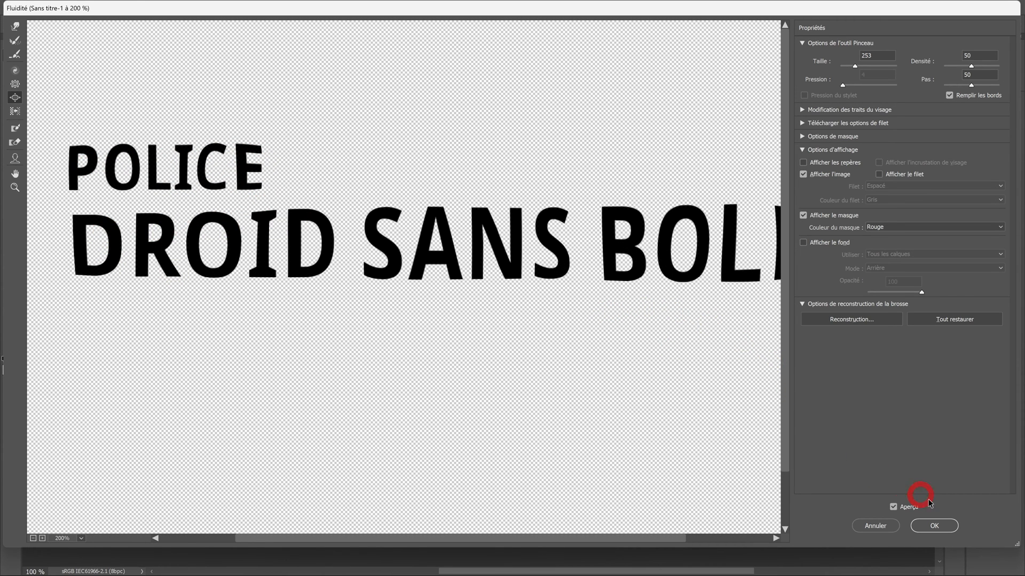
pyautogui.click(943, 528)
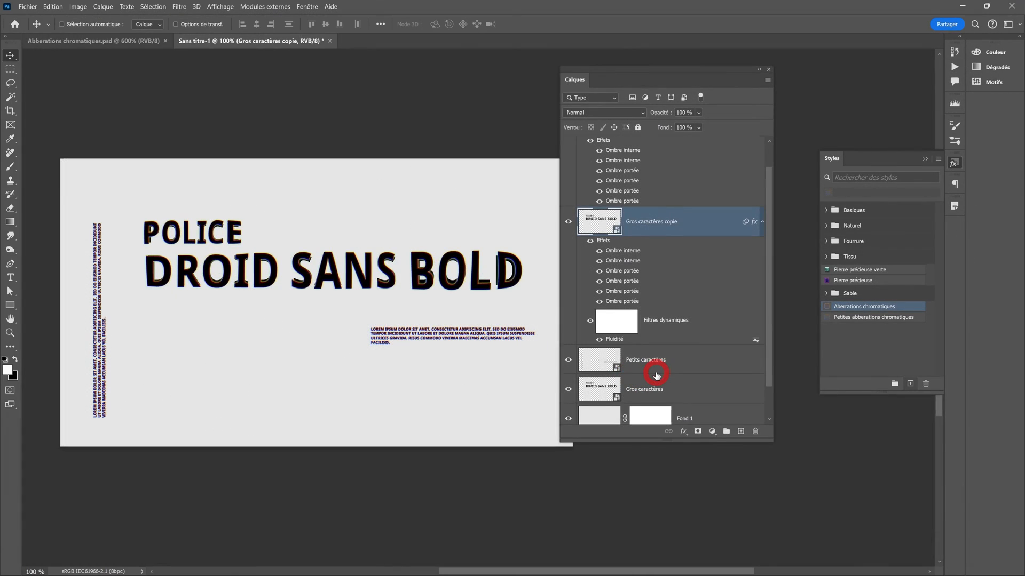
# Compare the large lettering up close with the distorted "Gros caractères copie" layer shown and hidden
pyautogui.keyDown('ctrl'); pyautogui.click(302, 282); pyautogui.keyUp('ctrl')
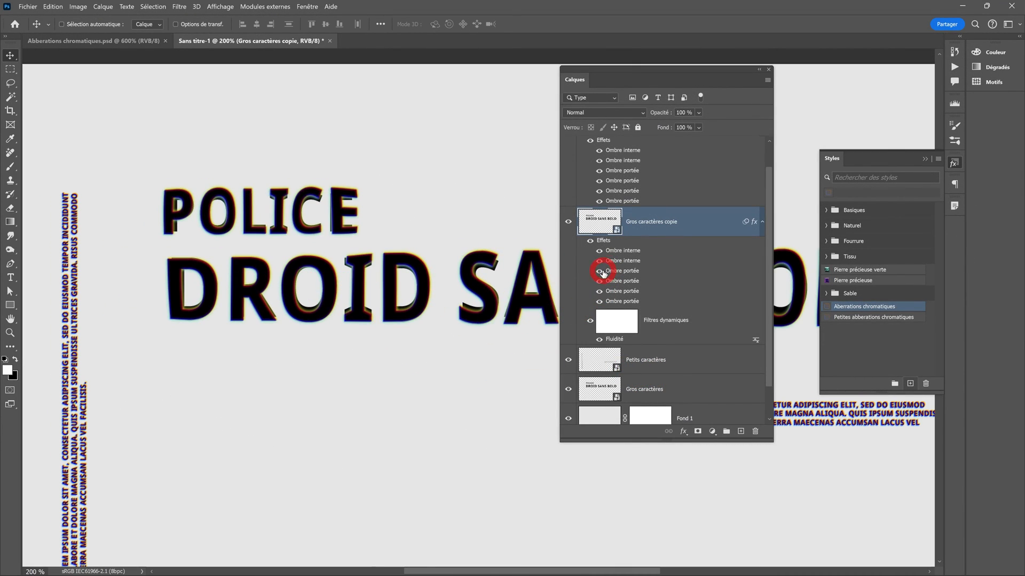
pyautogui.click(569, 223)
pyautogui.click(569, 223)
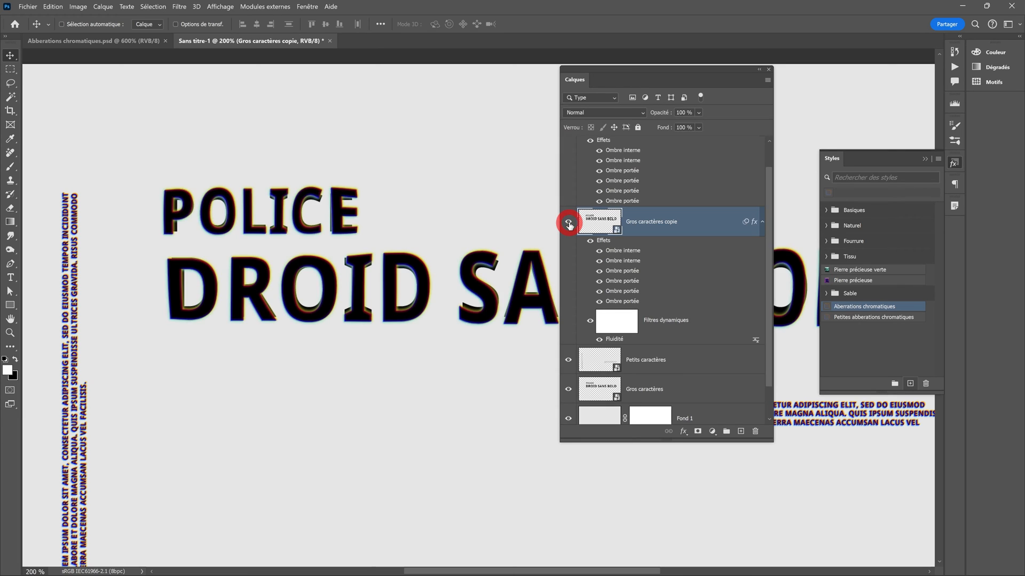
pyautogui.click(569, 223)
pyautogui.click(569, 223)
pyautogui.keyDown('ctrl'); pyautogui.click(449, 283); pyautogui.keyUp('ctrl')
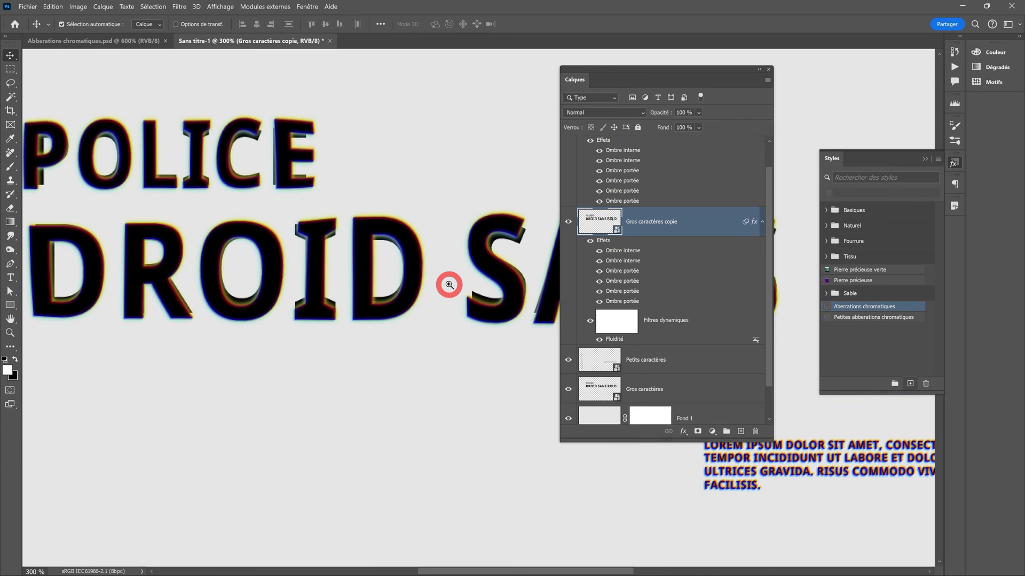
pyautogui.keyDown('ctrl'); pyautogui.keyDown('alt'); pyautogui.click(440, 280); pyautogui.keyUp('alt'); pyautogui.keyUp('ctrl')
pyautogui.moveTo(449, 289); pyautogui.dragTo(346, 287)
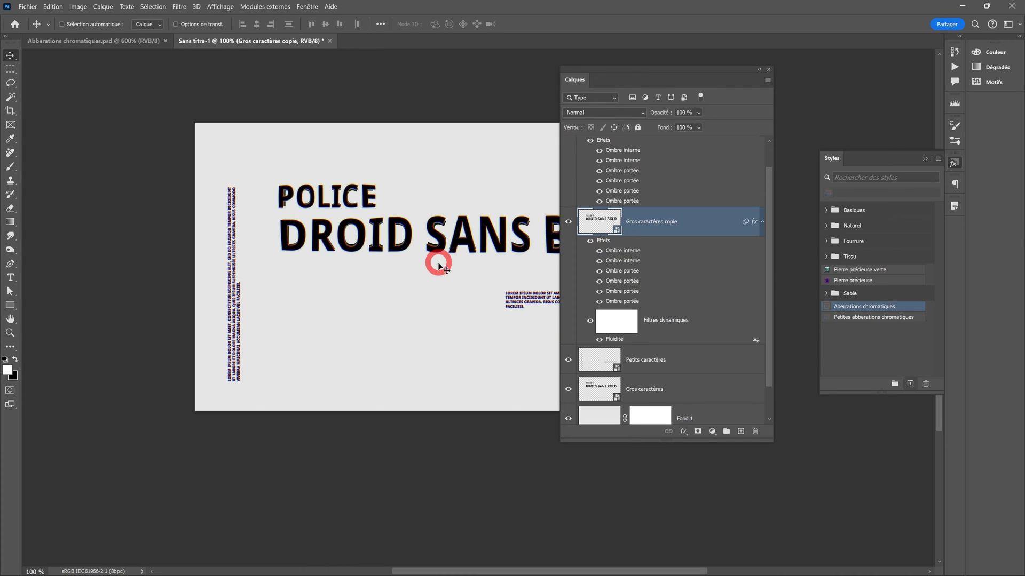
# Open the Liquify (Fluidité) filter on the "Petits caractères copie" smart object
pyautogui.scroll(1, 641, 267)
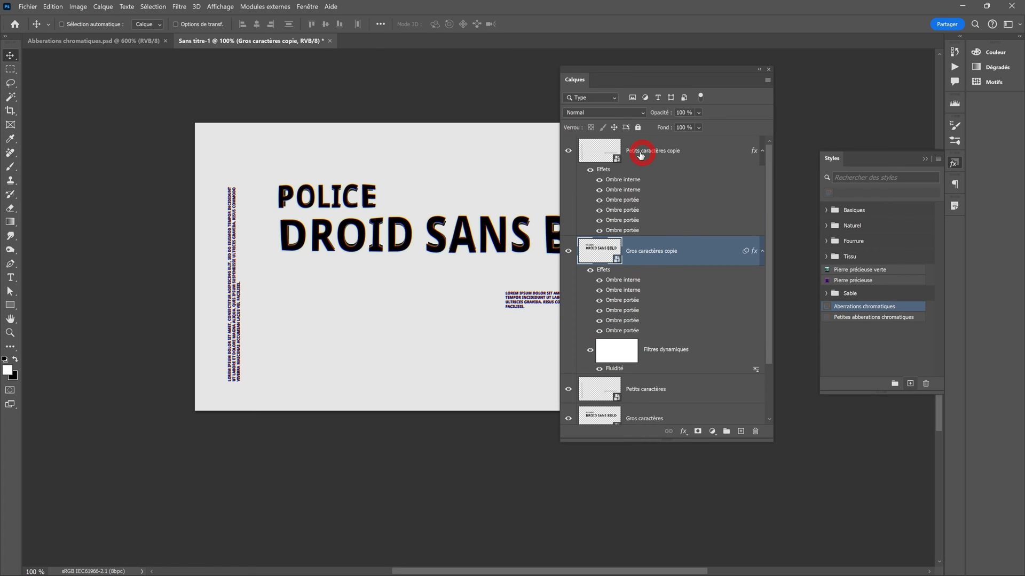
pyautogui.click(600, 154)
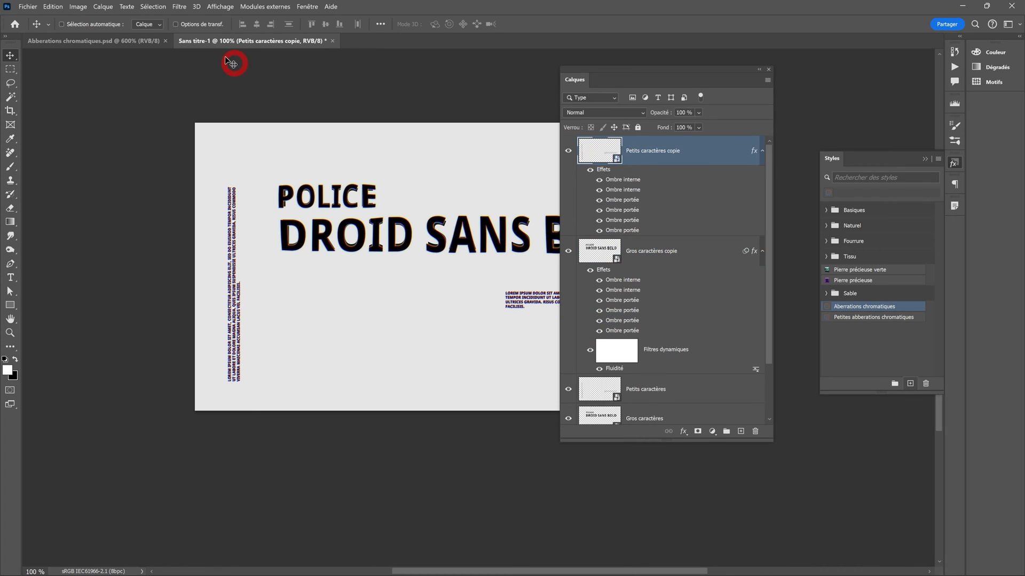
pyautogui.click(180, 7)
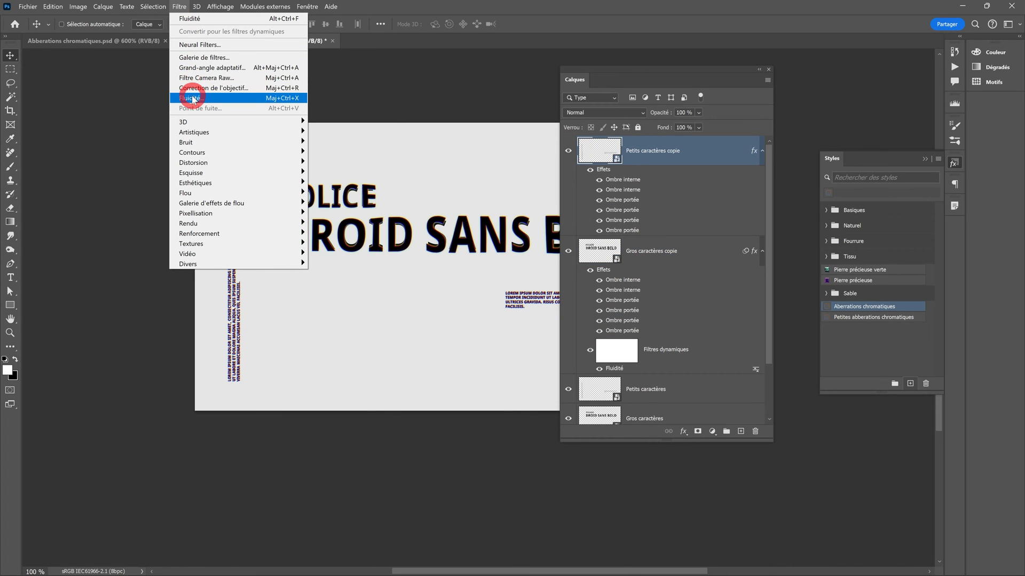
pyautogui.click(194, 98)
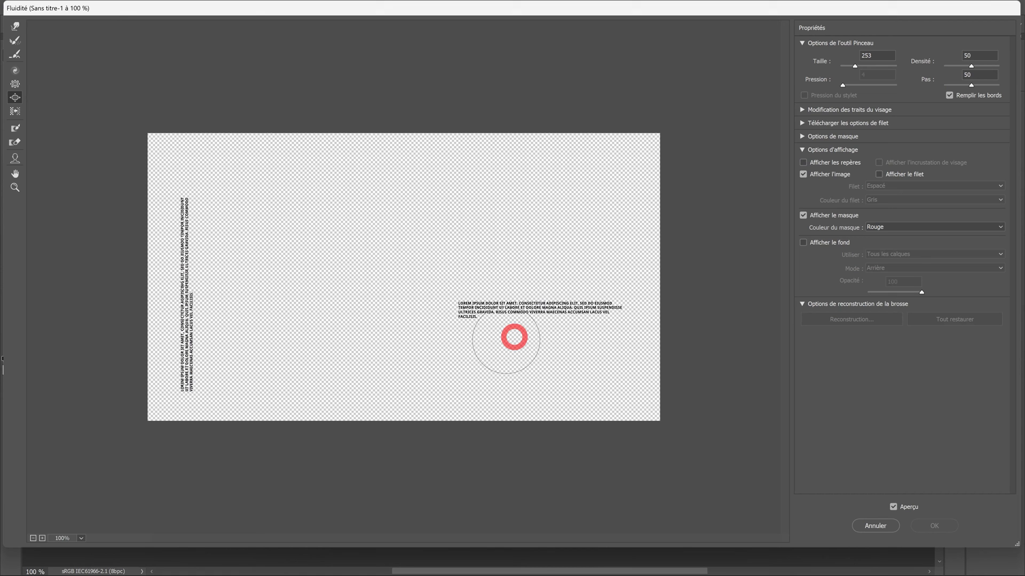
# Bloat the horizontal Lorem ipsum paragraph along its length with the 253-size brush
pyautogui.keyDown('ctrl'); pyautogui.click(519, 306); pyautogui.keyUp('ctrl')
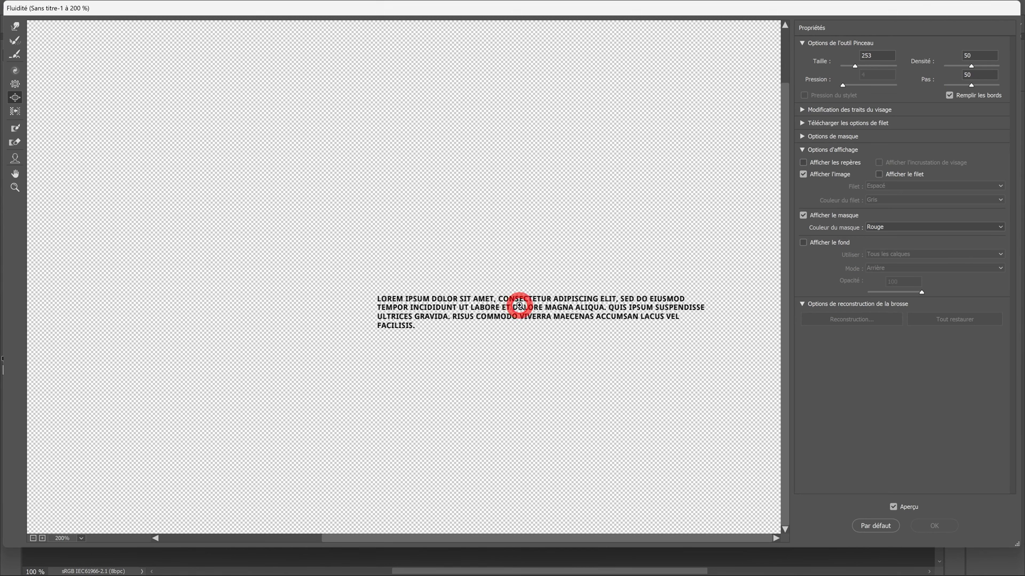
pyautogui.moveTo(394, 309)
pyautogui.mouseDown()
pyautogui.moveTo(689, 310)
pyautogui.moveTo(538, 297)
pyautogui.moveTo(444, 306)
pyautogui.moveTo(403, 320)
pyautogui.mouseUp()
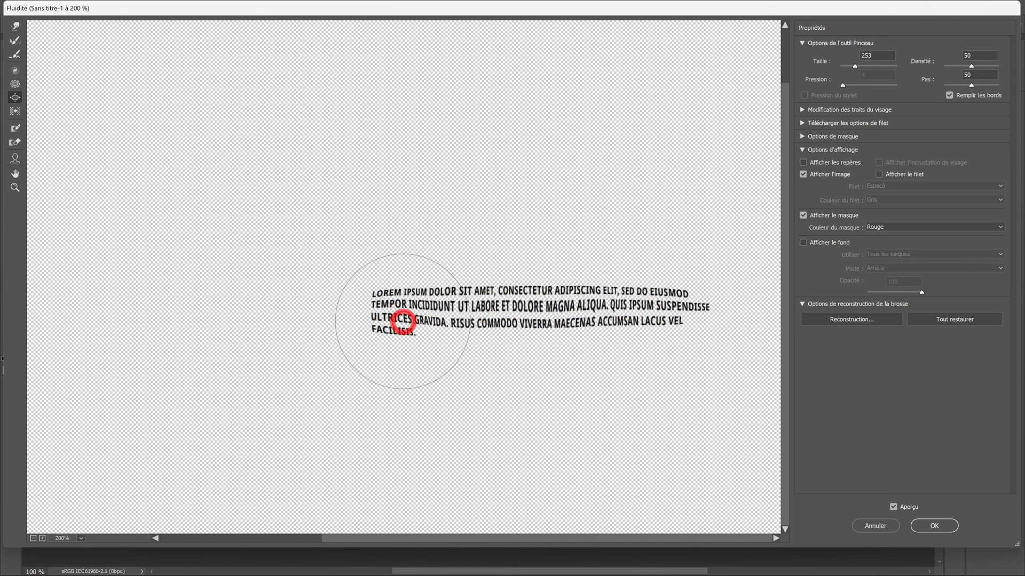
pyautogui.click(437, 315)
pyautogui.click(696, 304)
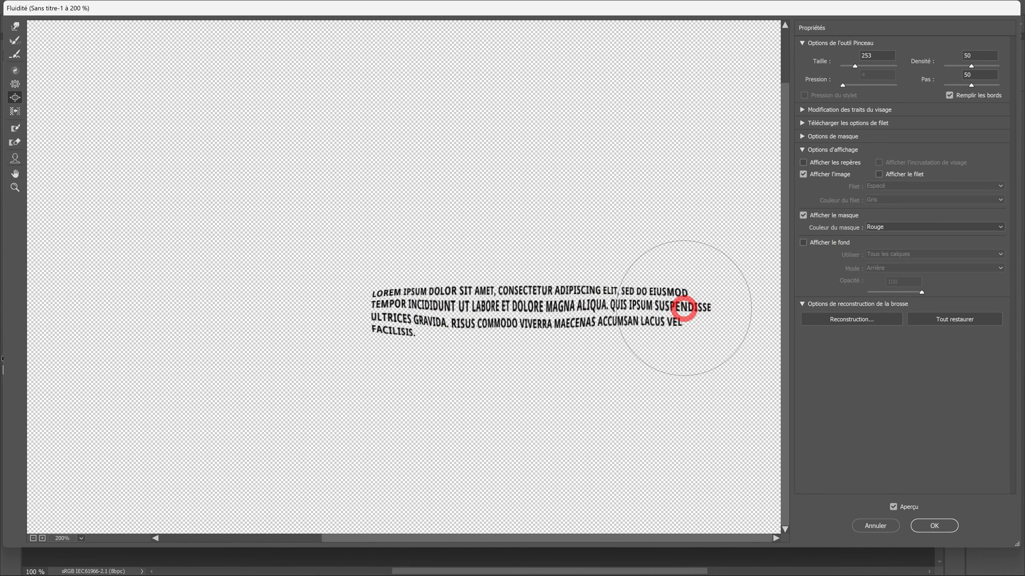
pyautogui.moveTo(313, 311); pyautogui.dragTo(434, 295)
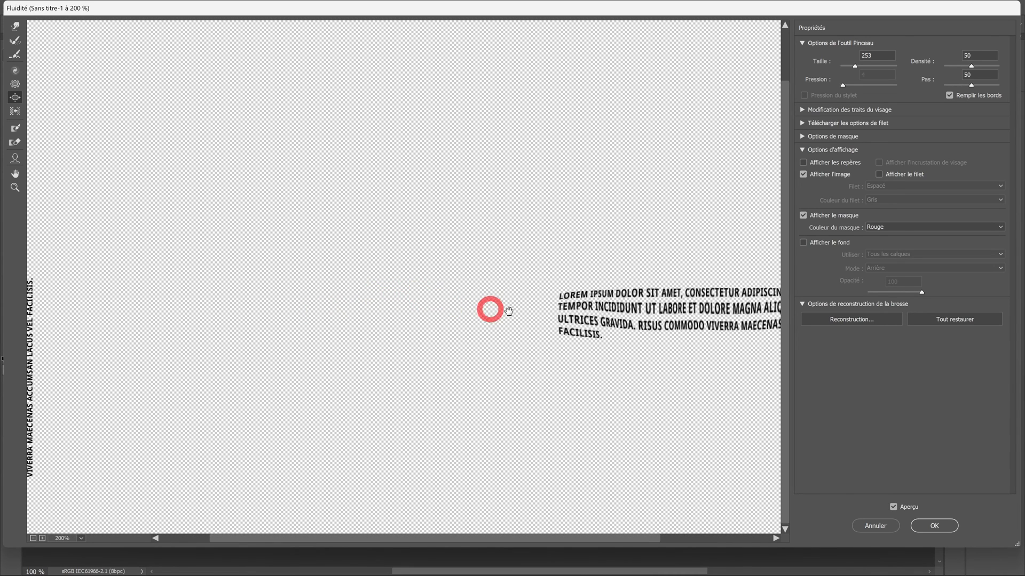
pyautogui.click(558, 295)
pyautogui.click(584, 322)
# Bloat the vertical Lorem ipsum paragraph and accept the Liquify filter
pyautogui.moveTo(351, 306); pyautogui.dragTo(541, 300)
pyautogui.click(97, 451)
pyautogui.moveTo(96, 451)
pyautogui.mouseDown()
pyautogui.moveTo(105, 227)
pyautogui.moveTo(92, 189)
pyautogui.moveTo(109, 160)
pyautogui.moveTo(107, 89)
pyautogui.moveTo(105, 166)
pyautogui.moveTo(87, 198)
pyautogui.moveTo(117, 277)
pyautogui.moveTo(111, 454)
pyautogui.mouseUp()
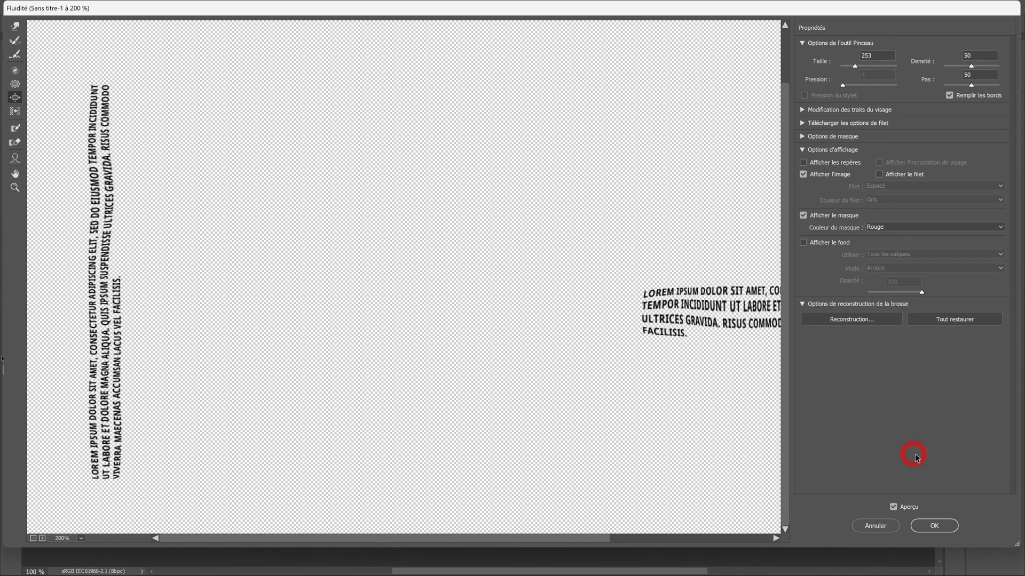
pyautogui.click(931, 525)
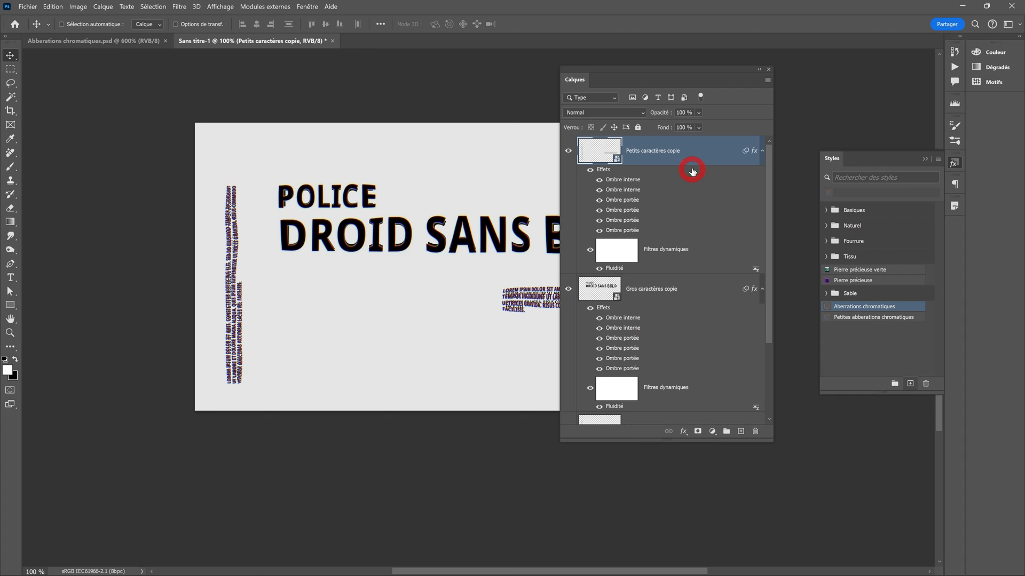
# Convert "Petits caractères copie" and "Gros caractères copie" into one smart object, and compare the layout with it shown and hidden
pyautogui.keyDown('shift'); pyautogui.click(676, 290); pyautogui.keyUp('shift')
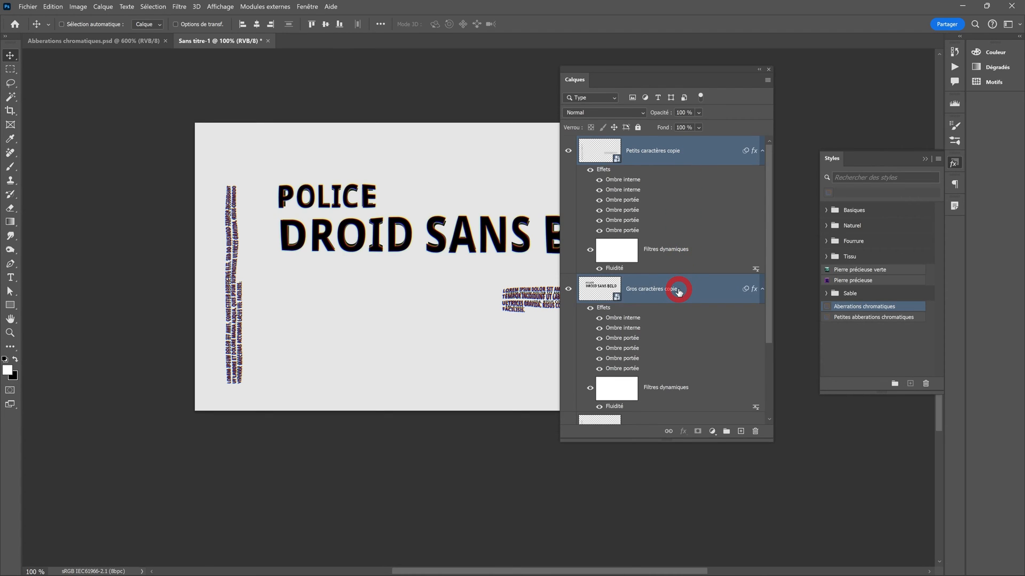
pyautogui.rightClick(707, 289)
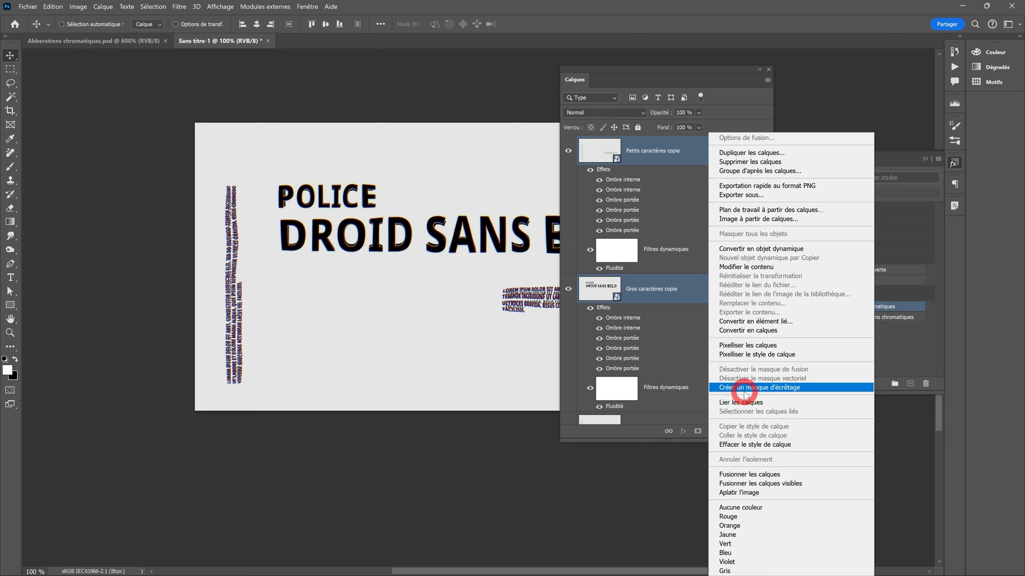
pyautogui.click(750, 249)
pyautogui.click(568, 150)
pyautogui.click(568, 151)
pyautogui.click(568, 151)
pyautogui.click(568, 151)
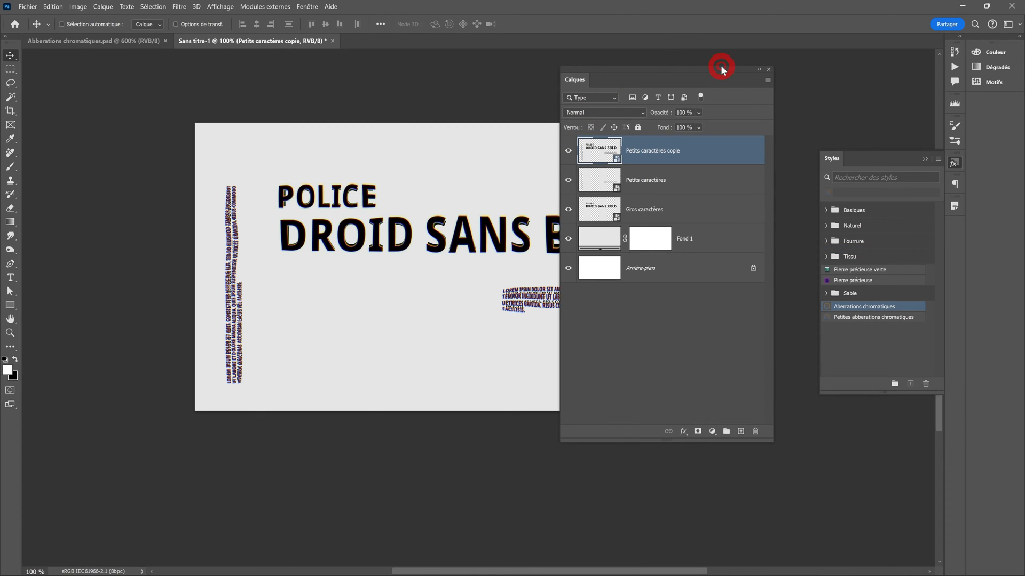
# Draw a circle about 158 px across with the Ellipse tool over the I and D of DROID, directly above the "Petits caractères" layer
pyautogui.moveTo(720, 65); pyautogui.dragTo(763, 57)
pyautogui.moveTo(578, 203); pyautogui.dragTo(487, 210)
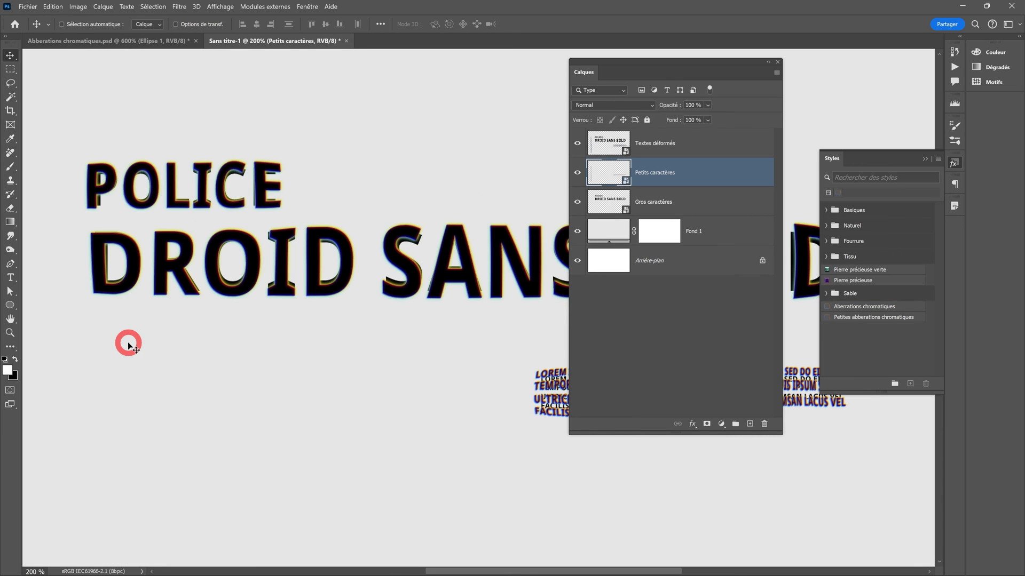
pyautogui.click(10, 306)
pyautogui.rightClick(11, 305)
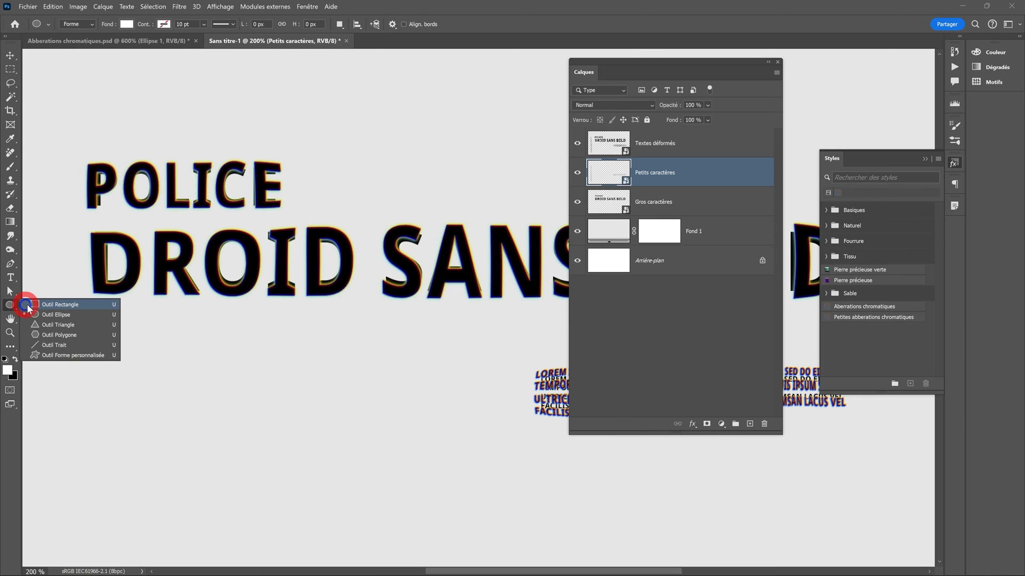
pyautogui.click(71, 316)
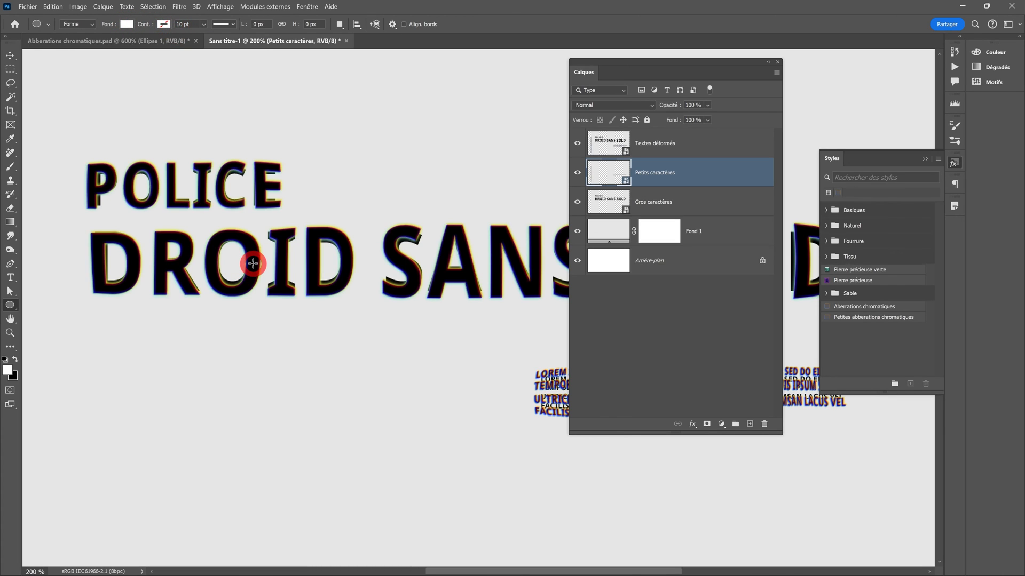
pyautogui.moveTo(249, 258); pyautogui.dragTo(347, 341)
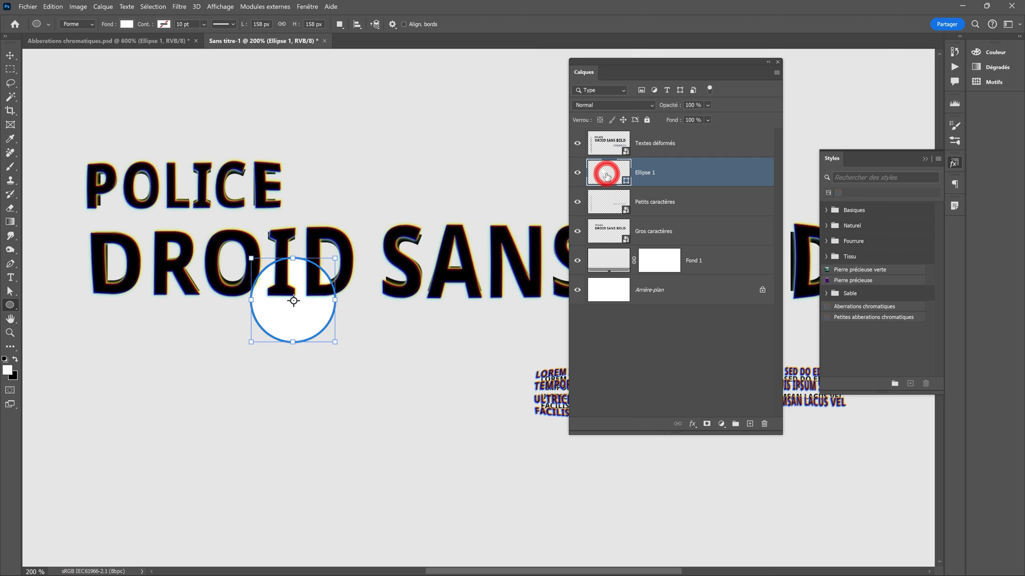
# Fill the circle with the light grey background colour e6e6e6 sampled from the canvas
pyautogui.doubleClick(607, 175)
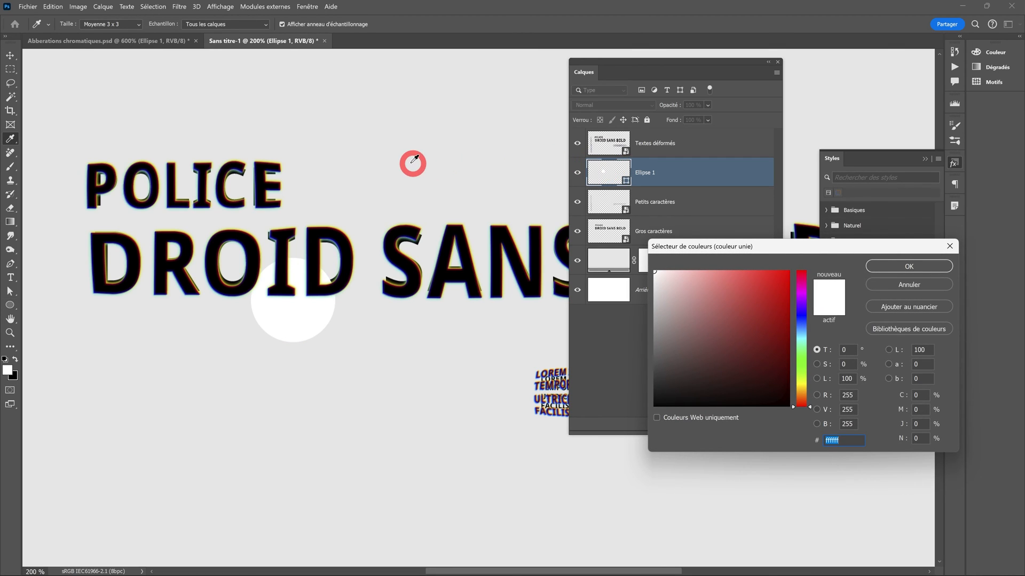
pyautogui.click(371, 147)
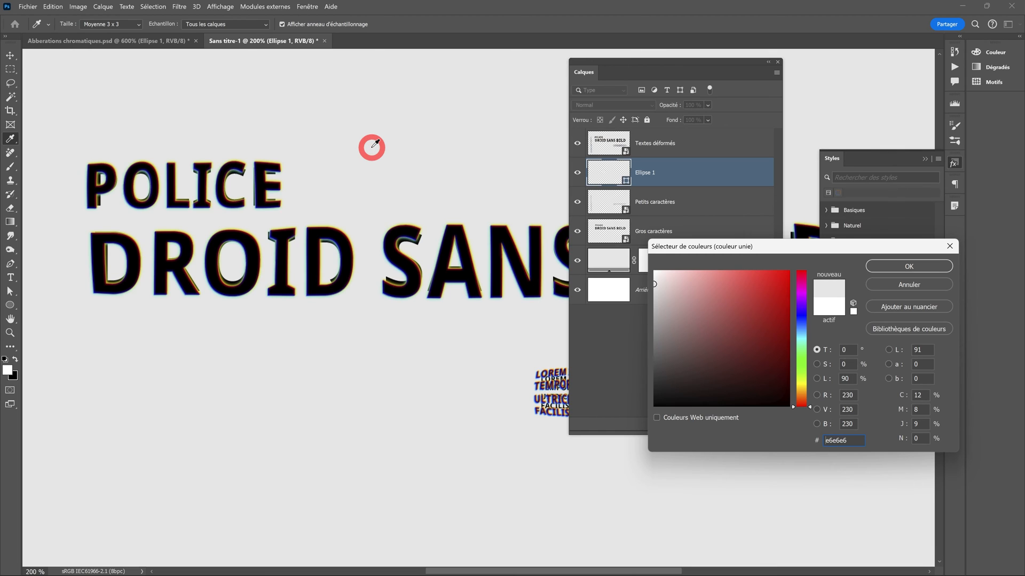
pyautogui.click(883, 269)
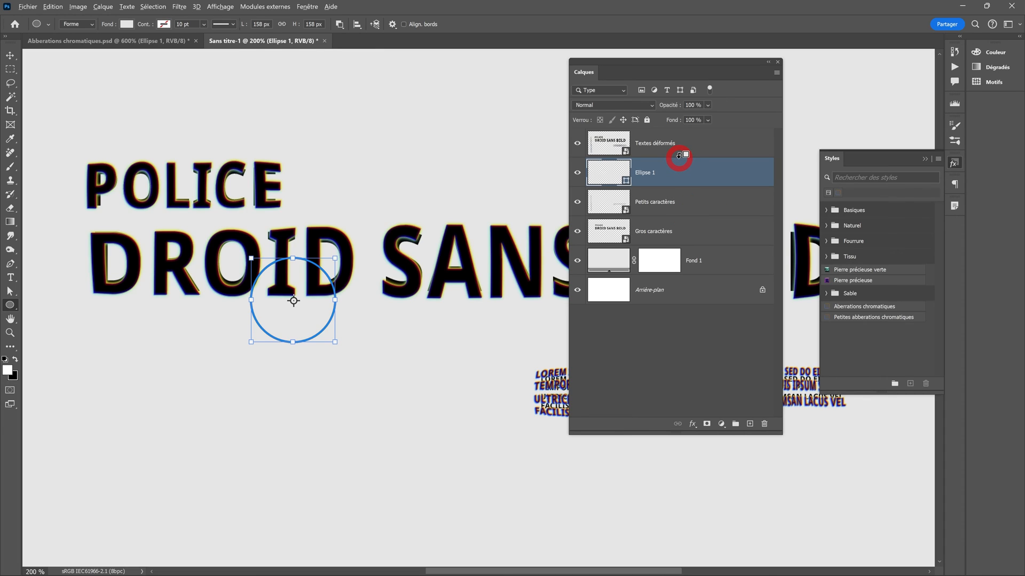
# Clip the "Textes déformés" layer to the circle and move the circle over the D of DROID
pyautogui.keyDown('alt'); pyautogui.click(678, 155); pyautogui.keyUp('alt')
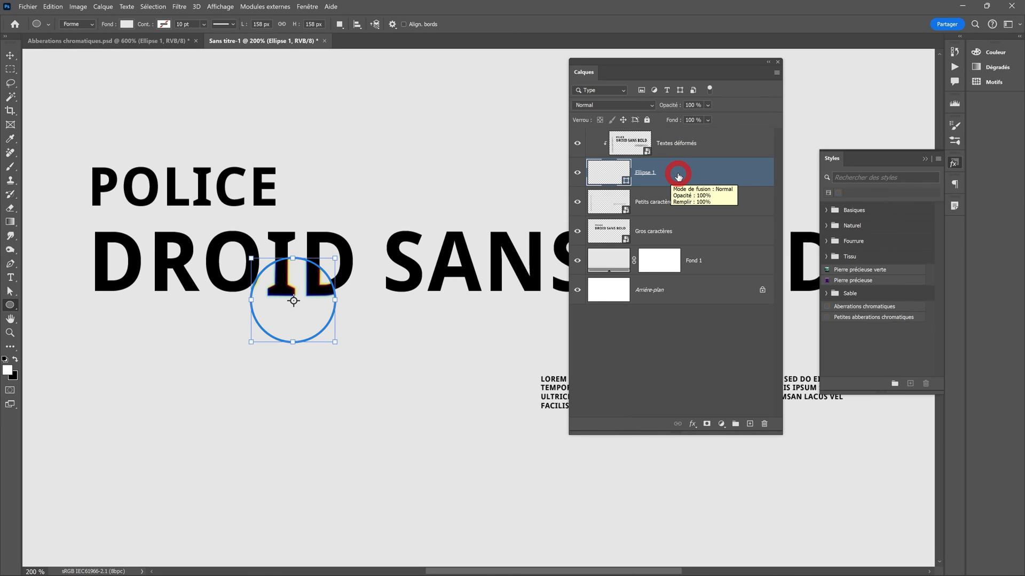
pyautogui.click(11, 56)
pyautogui.moveTo(286, 294); pyautogui.dragTo(343, 288)
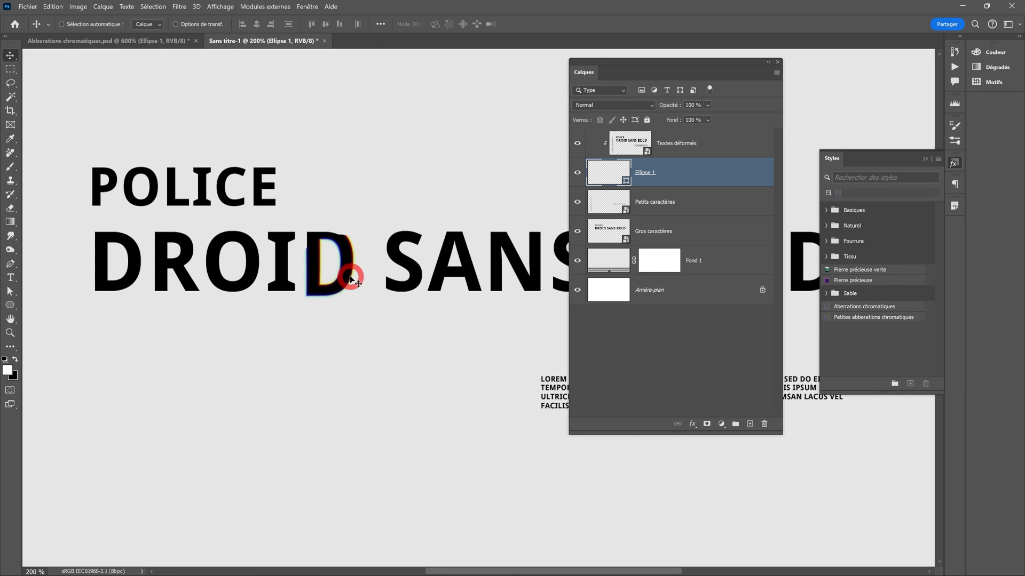
# Add a white Inner Glow to the circle in Densité linéaire - (Ajout) mode at 100 % opacity, size 16 px and range 100 %
pyautogui.doubleClick(671, 175)
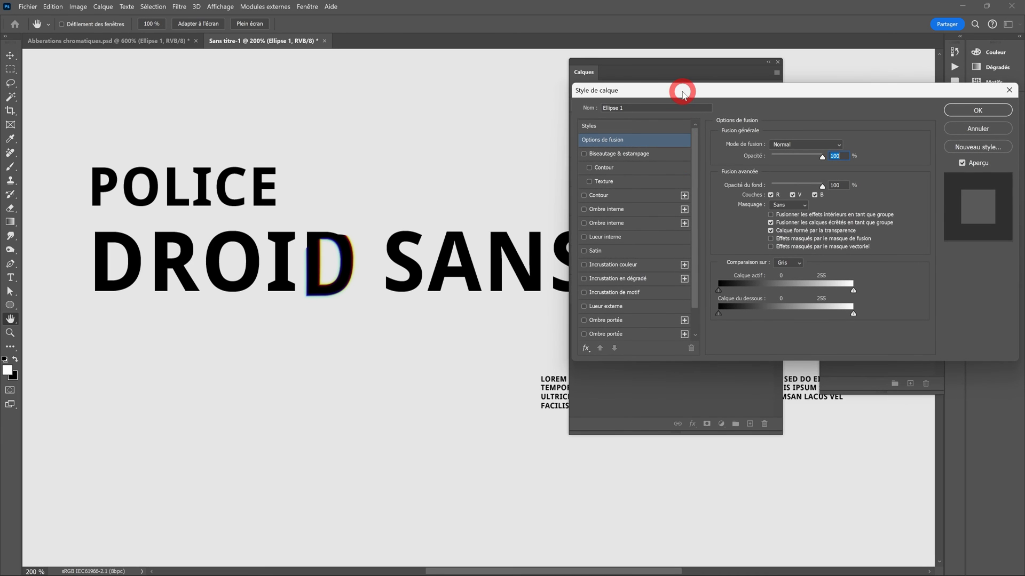
pyautogui.moveTo(683, 95); pyautogui.dragTo(580, 102)
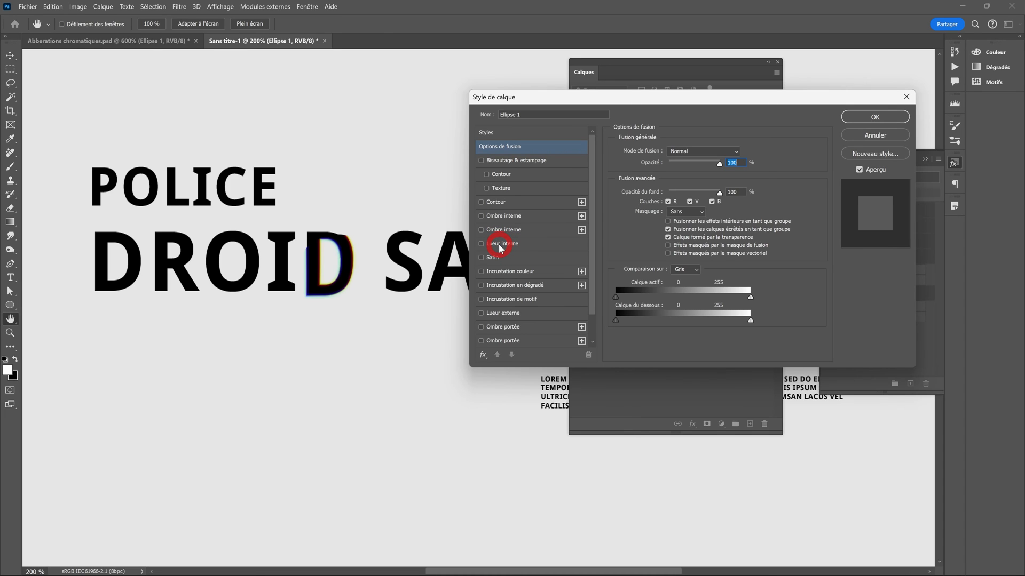
pyautogui.click(501, 246)
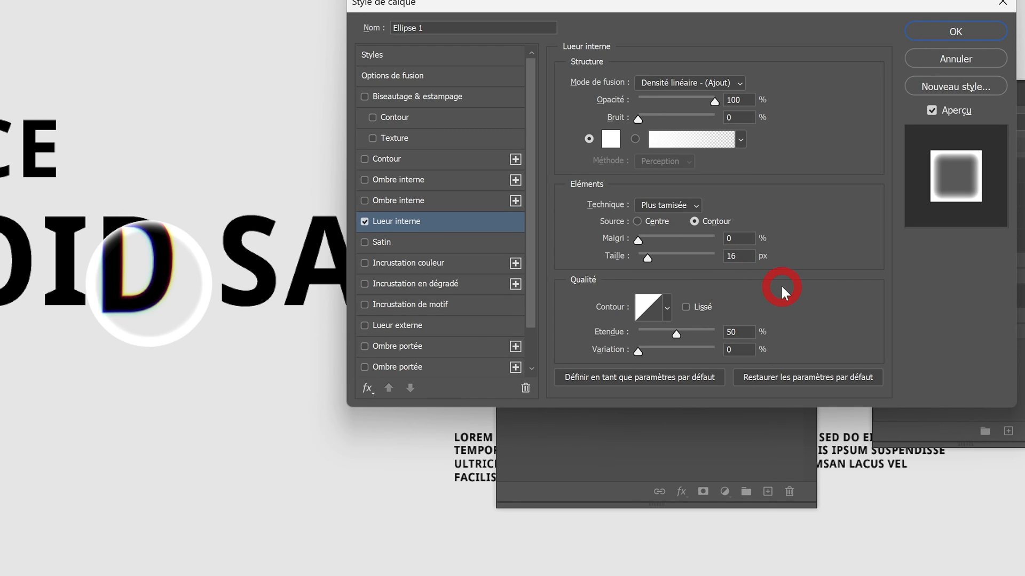
pyautogui.moveTo(714, 332); pyautogui.dragTo(731, 336)
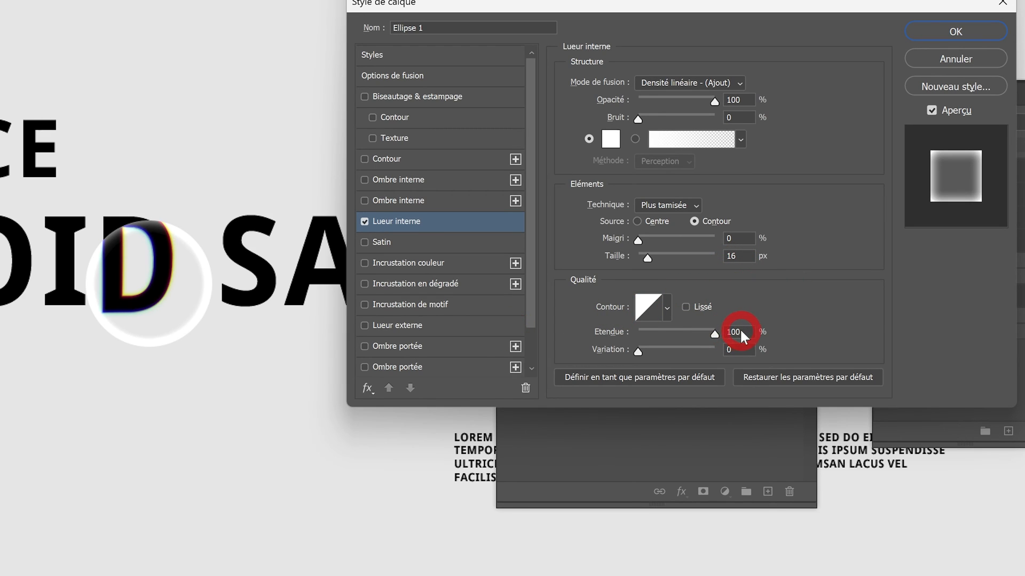
pyautogui.click(741, 332)
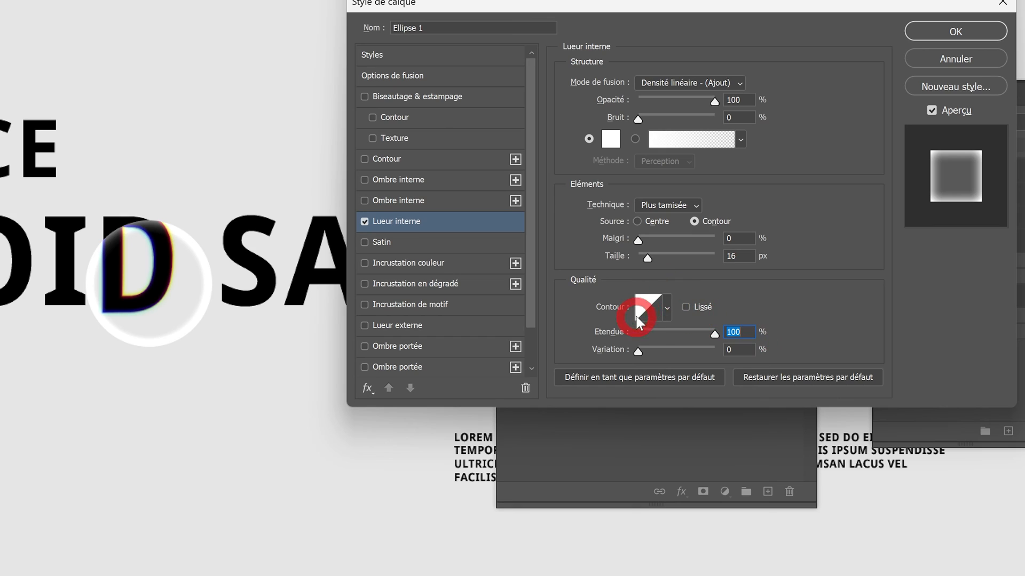
pyautogui.click(775, 243)
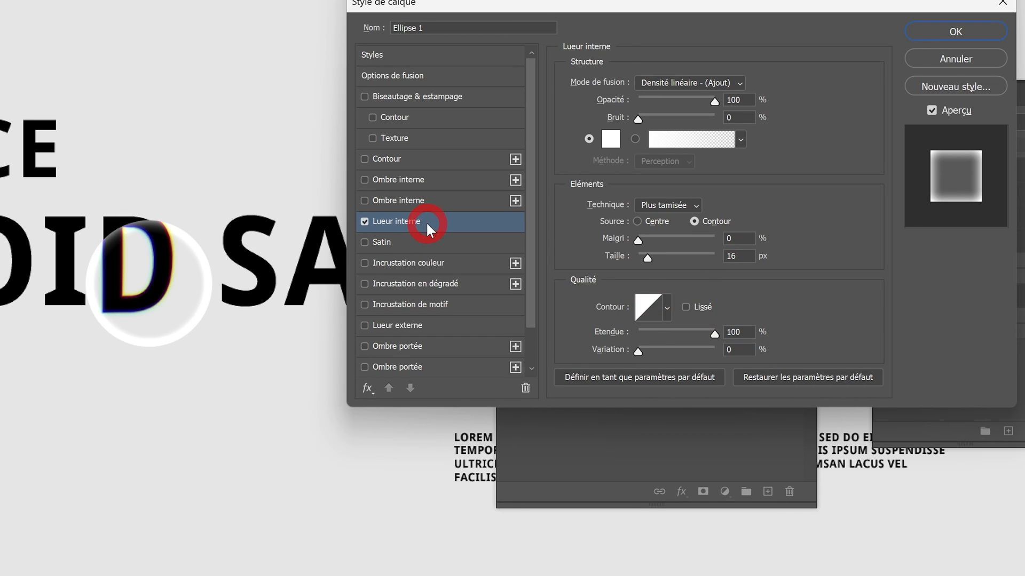
# Add a linear black-to-white Gradient Overlay to the circle in Lumière tamisée mode at 100 % opacity
pyautogui.click(396, 284)
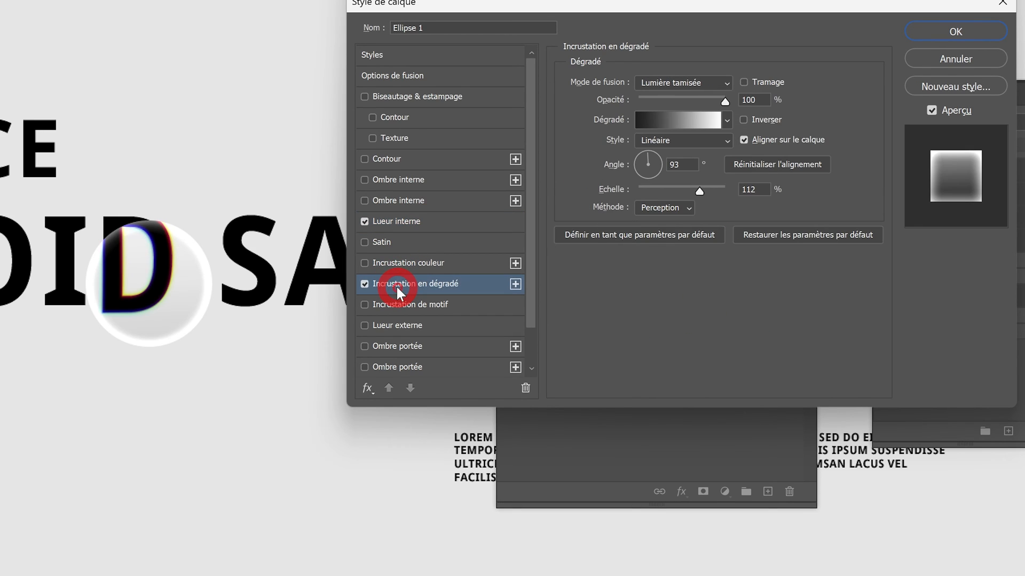
pyautogui.click(643, 81)
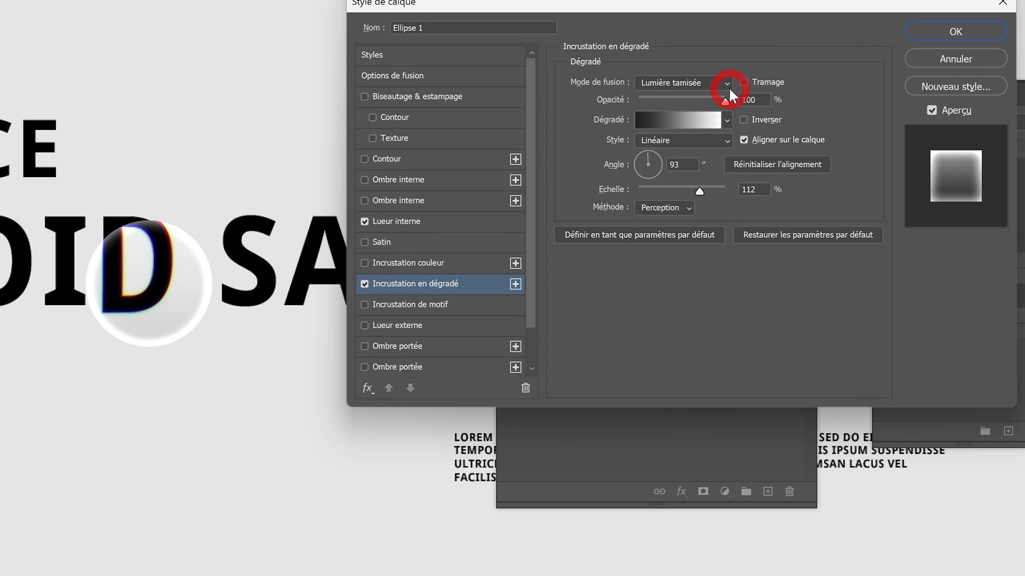
pyautogui.click(763, 100)
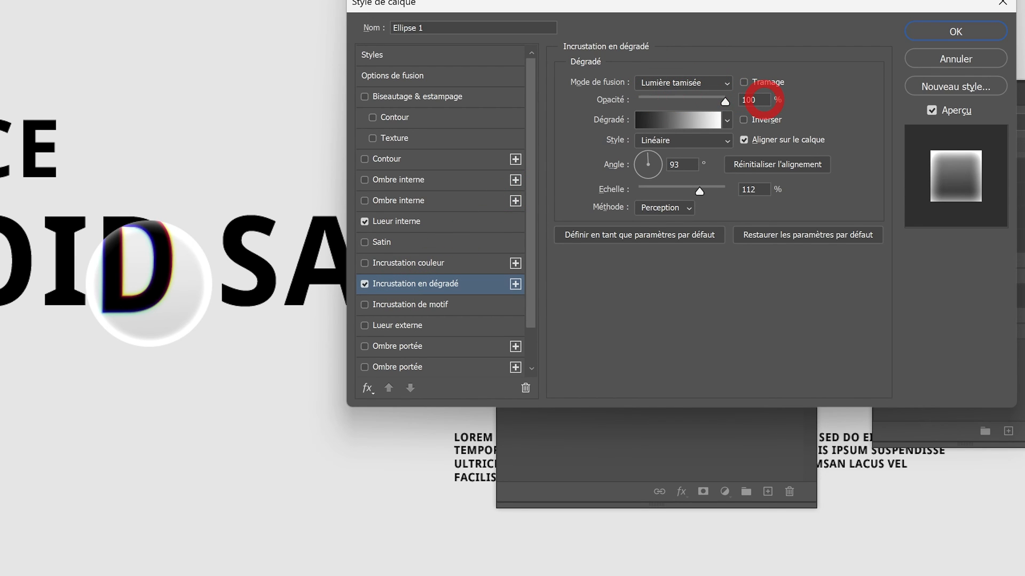
pyautogui.click(651, 118)
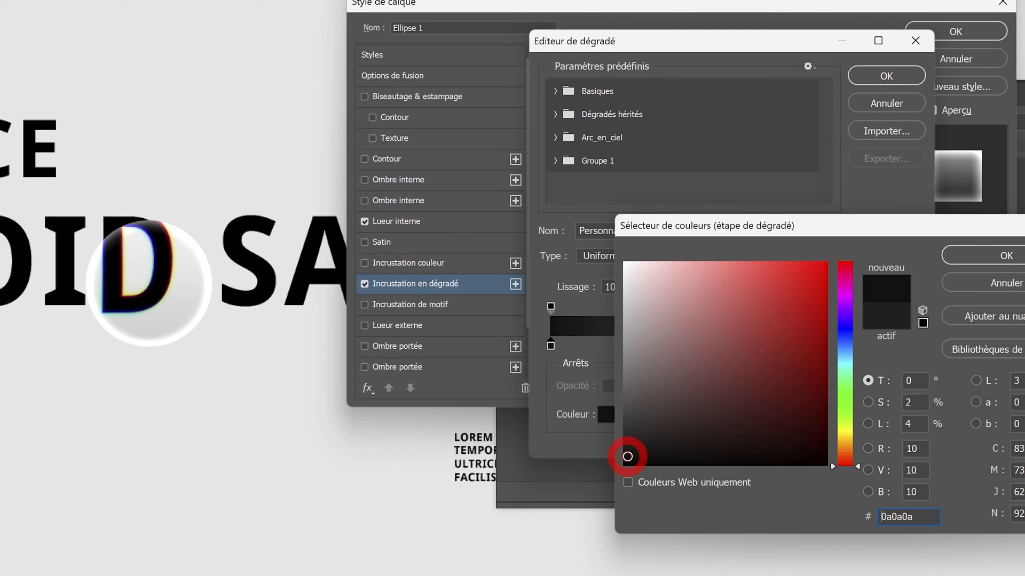
pyautogui.moveTo(628, 457); pyautogui.dragTo(618, 478)
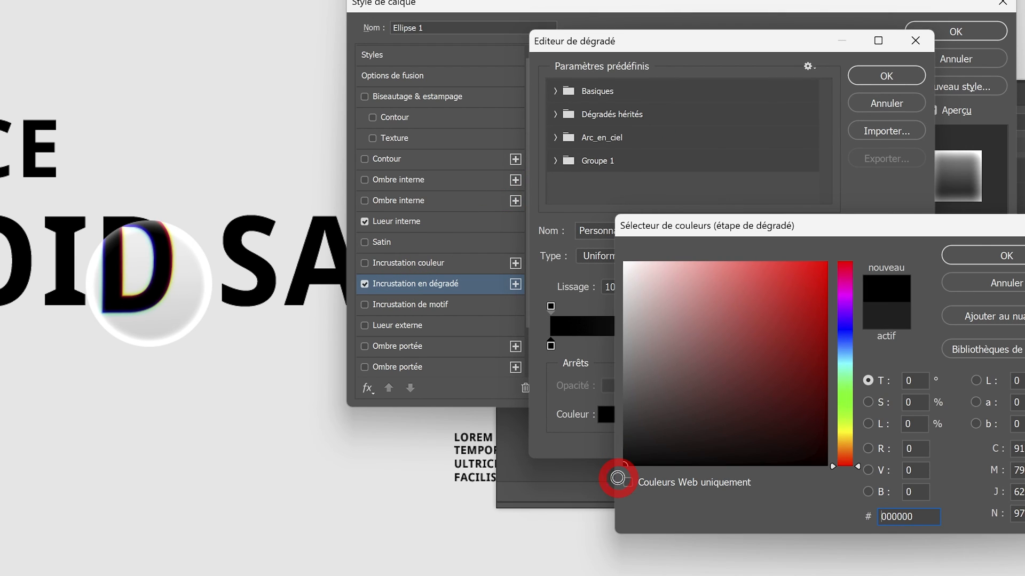
pyautogui.click(988, 261)
pyautogui.click(907, 346)
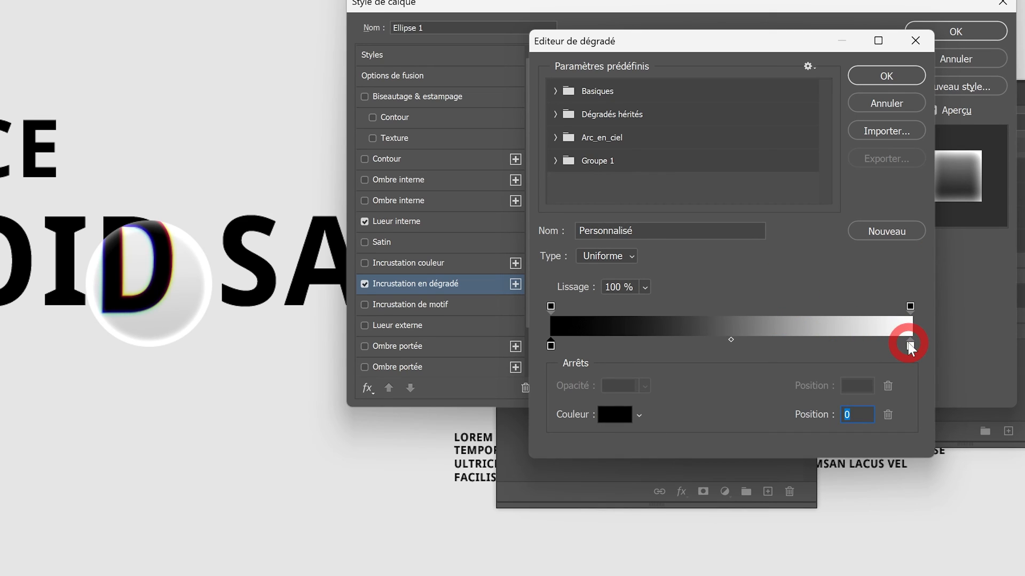
pyautogui.click(890, 75)
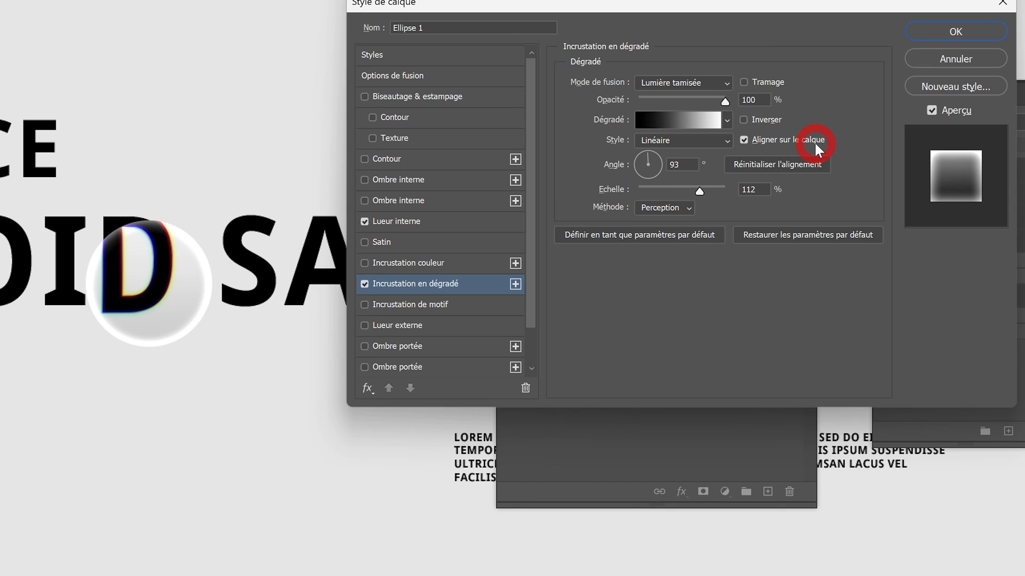
# Set the gradient overlay's angle to 90°, reduce its scale and reposition the gradient inside the circle
pyautogui.click(685, 163)
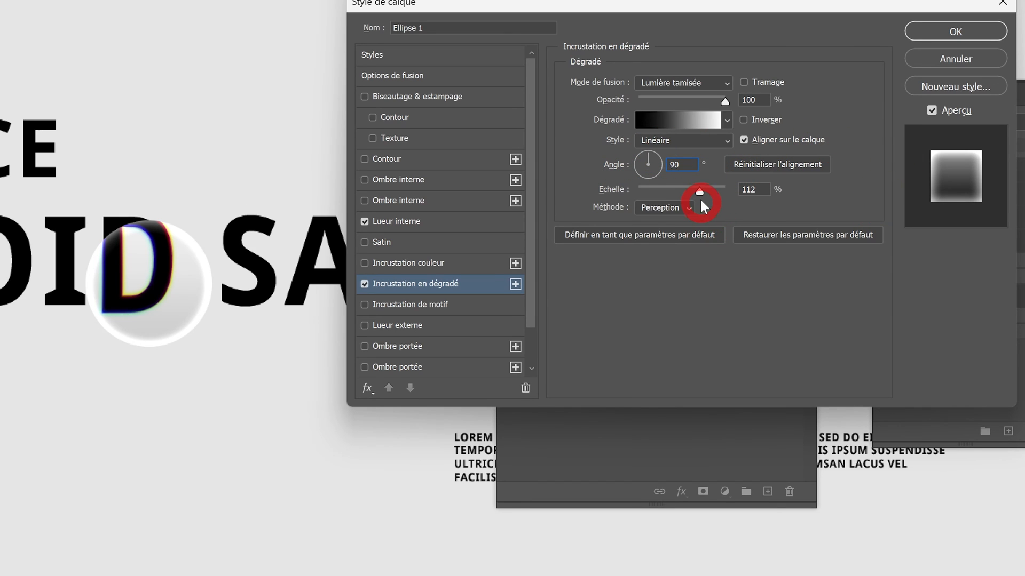
pyautogui.moveTo(700, 198); pyautogui.dragTo(671, 191)
pyautogui.moveTo(178, 274)
pyautogui.mouseDown()
pyautogui.moveTo(167, 290)
pyautogui.moveTo(167, 369)
pyautogui.moveTo(167, 257)
pyautogui.moveTo(171, 308)
pyautogui.moveTo(176, 271)
pyautogui.moveTo(192, 267)
pyautogui.moveTo(178, 304)
pyautogui.mouseUp()
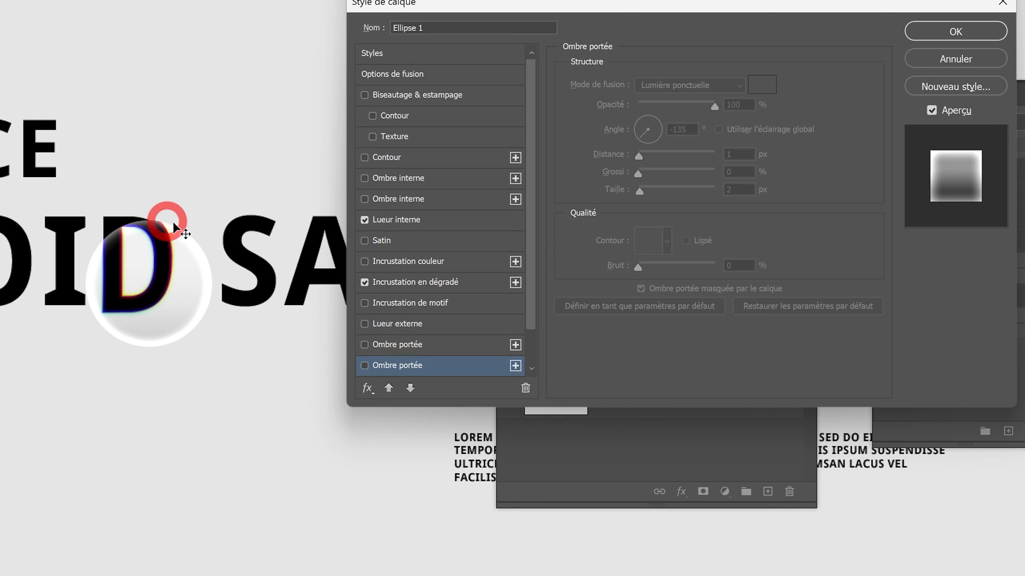
# Add a black Drop Shadow to the circle in Incrustation blend mode
pyautogui.click(389, 342)
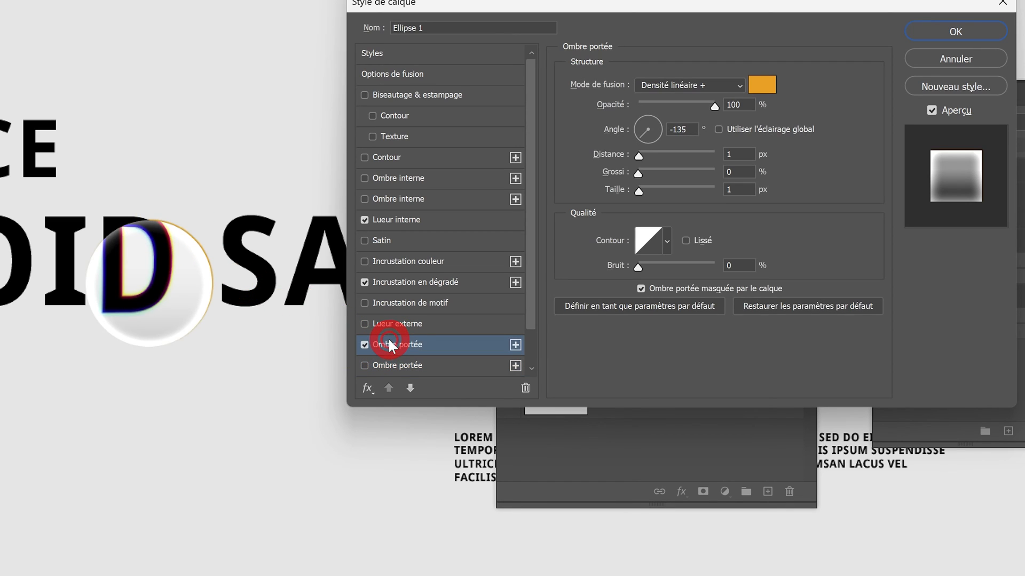
pyautogui.click(760, 88)
pyautogui.click(538, 493)
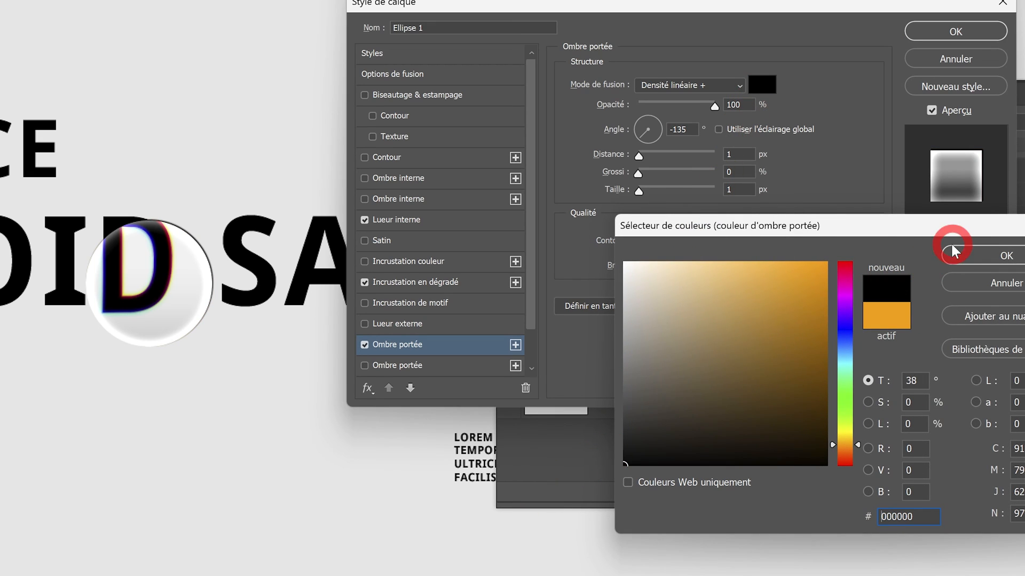
pyautogui.click(949, 245)
pyautogui.click(677, 89)
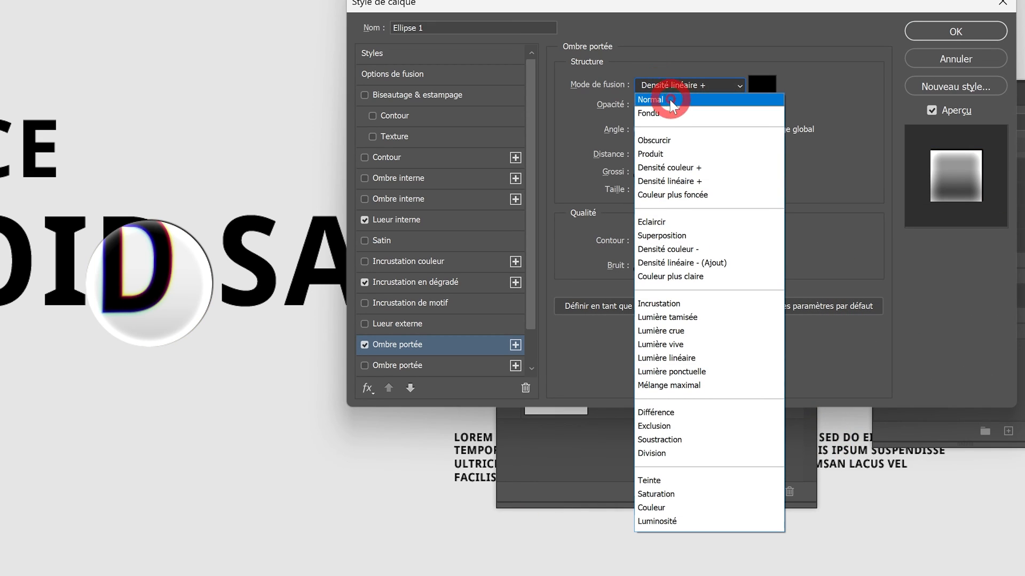
pyautogui.click(658, 306)
# Set the drop shadow's size to 10 px and distance to 7 px, and apply the layer style
pyautogui.moveTo(648, 190)
pyautogui.mouseDown()
pyautogui.moveTo(667, 193)
pyautogui.moveTo(648, 194)
pyautogui.mouseUp()
pyautogui.moveTo(639, 156); pyautogui.dragTo(645, 160)
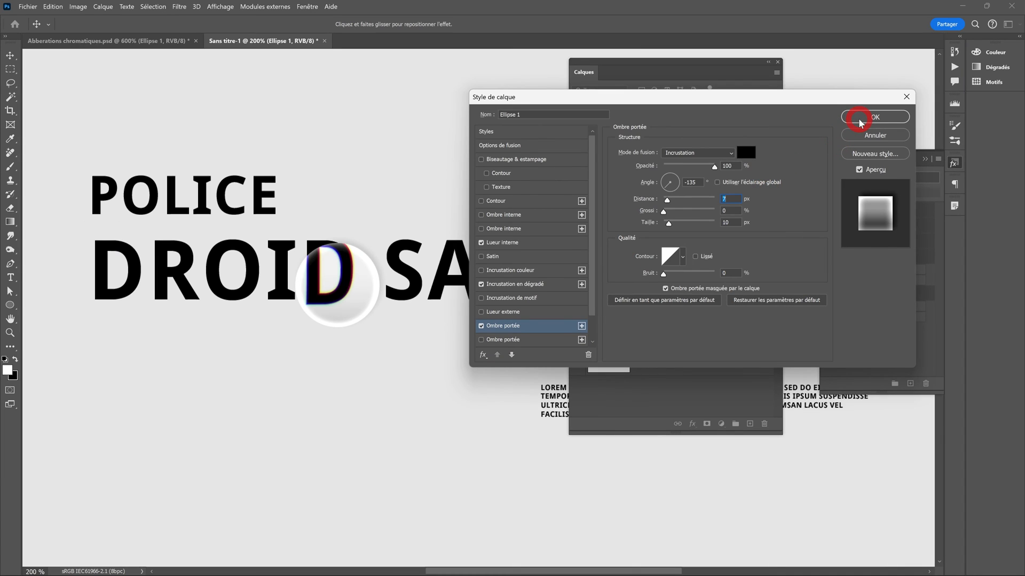
pyautogui.click(860, 119)
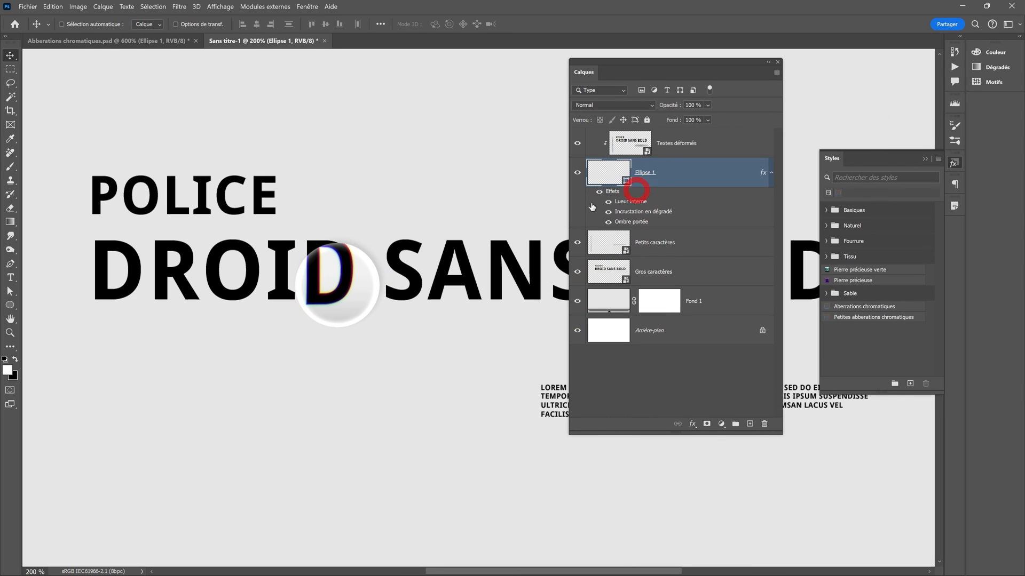
# Shift the circle slightly over the D of DROID and add a black Inner Shadow to it
pyautogui.moveTo(341, 289)
pyautogui.mouseDown()
pyautogui.moveTo(206, 218)
pyautogui.moveTo(275, 348)
pyautogui.moveTo(333, 334)
pyautogui.moveTo(403, 289)
pyautogui.moveTo(441, 307)
pyautogui.moveTo(339, 289)
pyautogui.mouseUp()
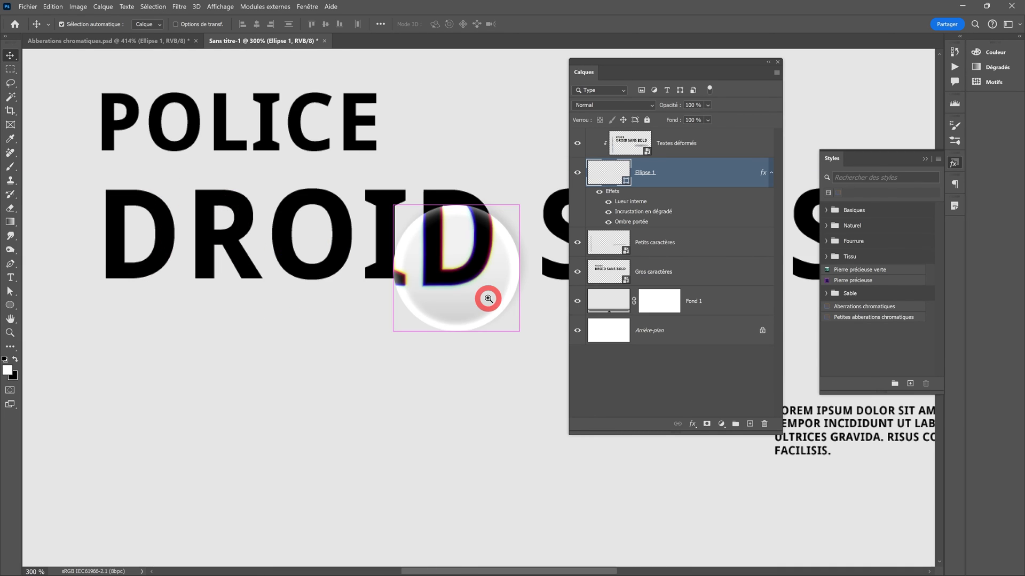
pyautogui.click(488, 298)
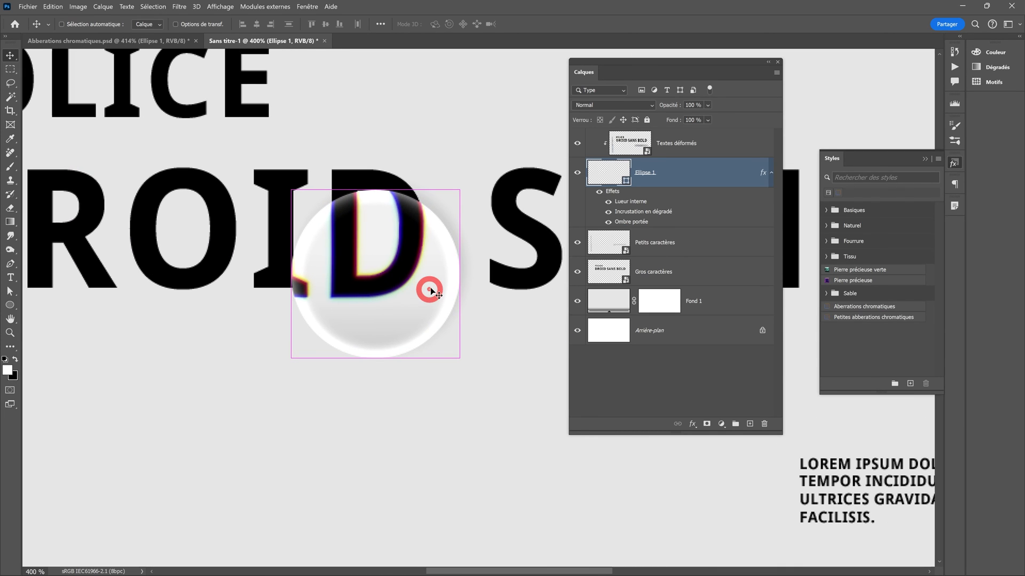
pyautogui.doubleClick(640, 196)
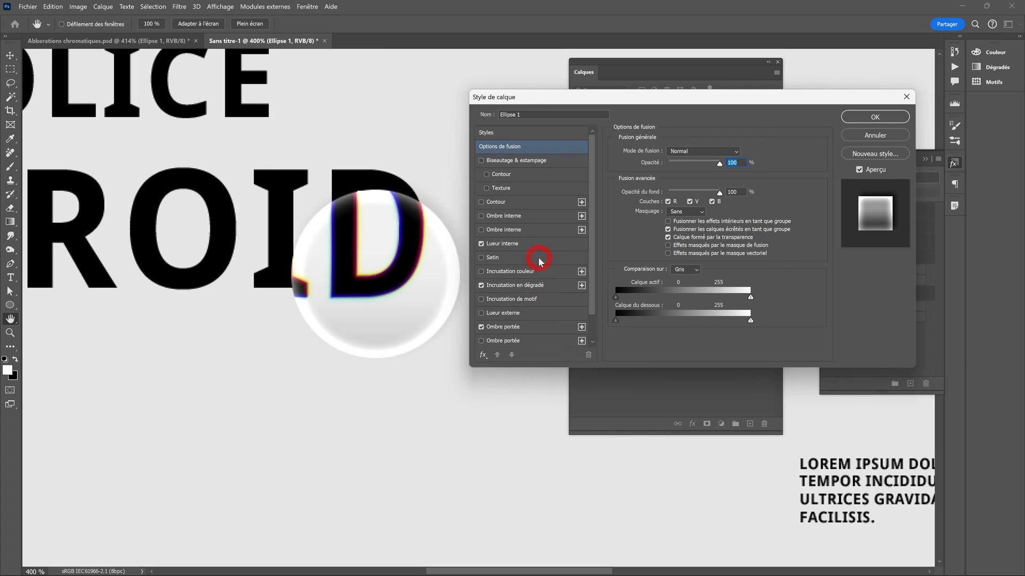
pyautogui.click(501, 220)
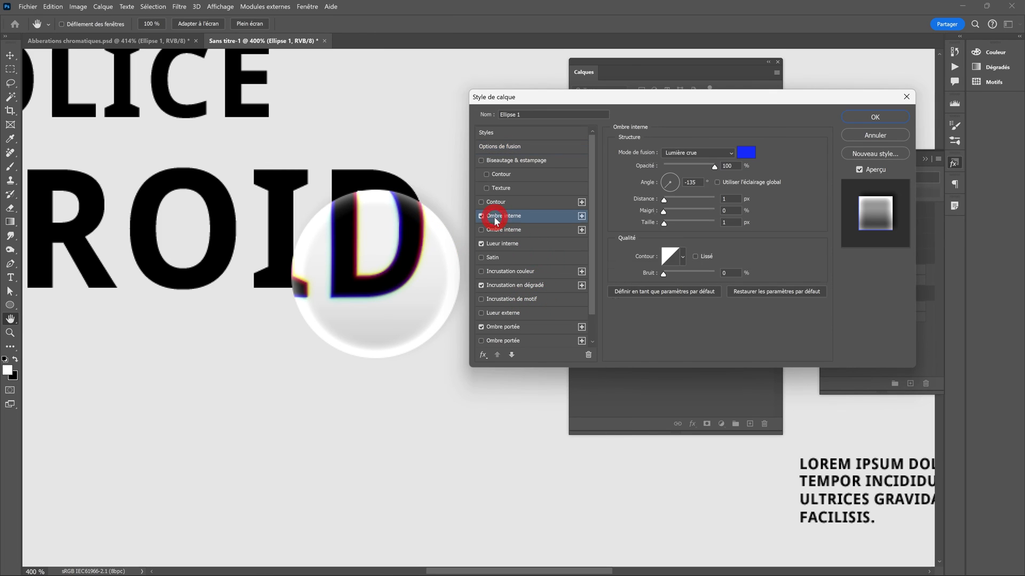
pyautogui.click(742, 158)
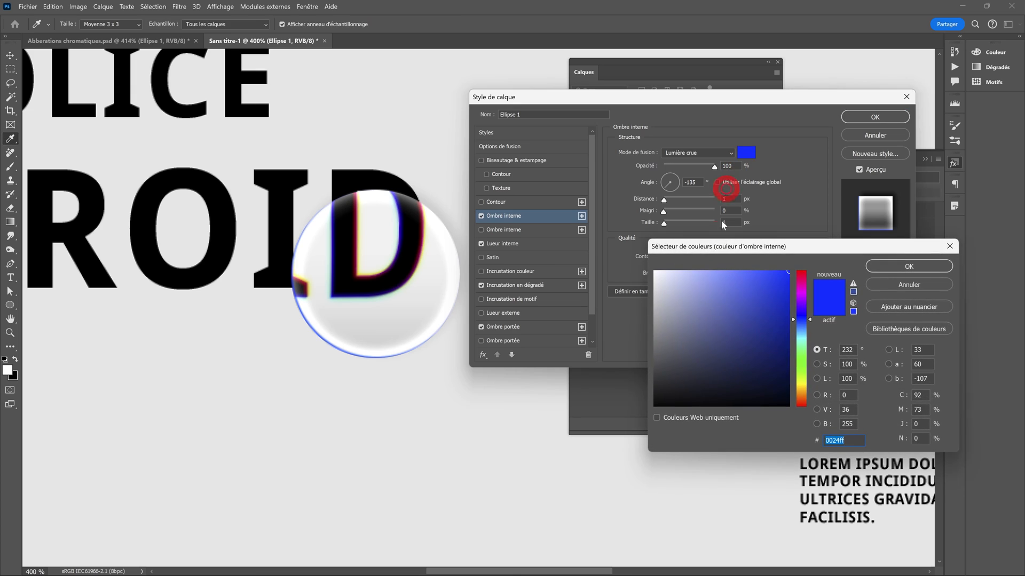
pyautogui.moveTo(686, 307); pyautogui.dragTo(636, 435)
pyautogui.click(891, 266)
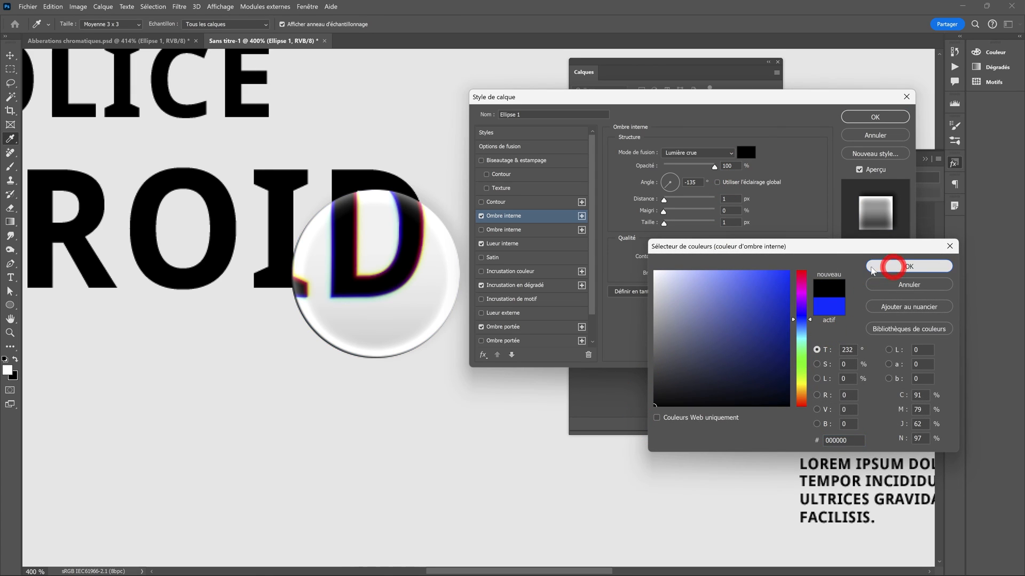
# Set the circle's inner shadow to Incrustation mode with an angle of 78° and a distance of 5 px
pyautogui.click(693, 182)
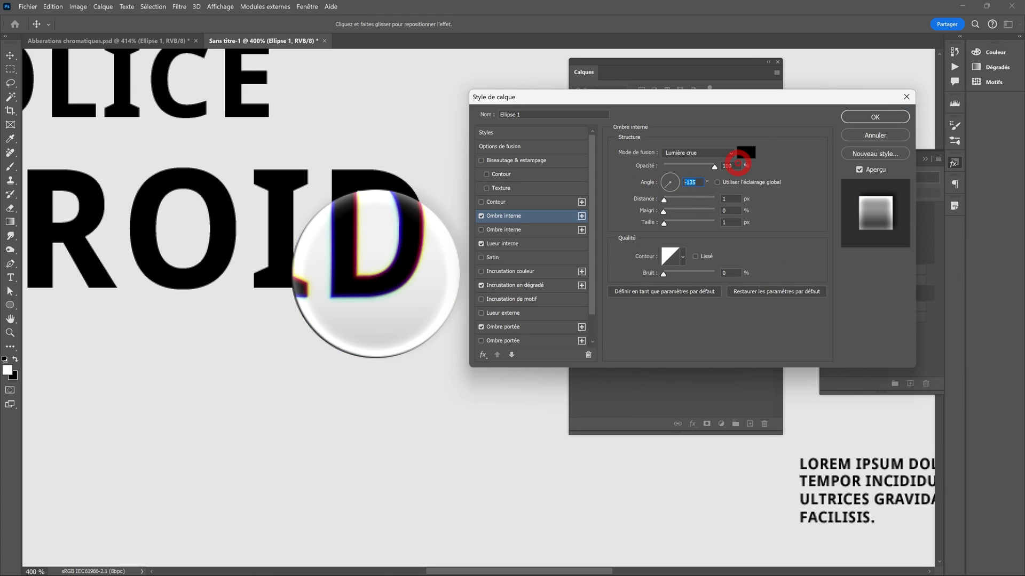
pyautogui.moveTo(400, 252); pyautogui.dragTo(391, 248)
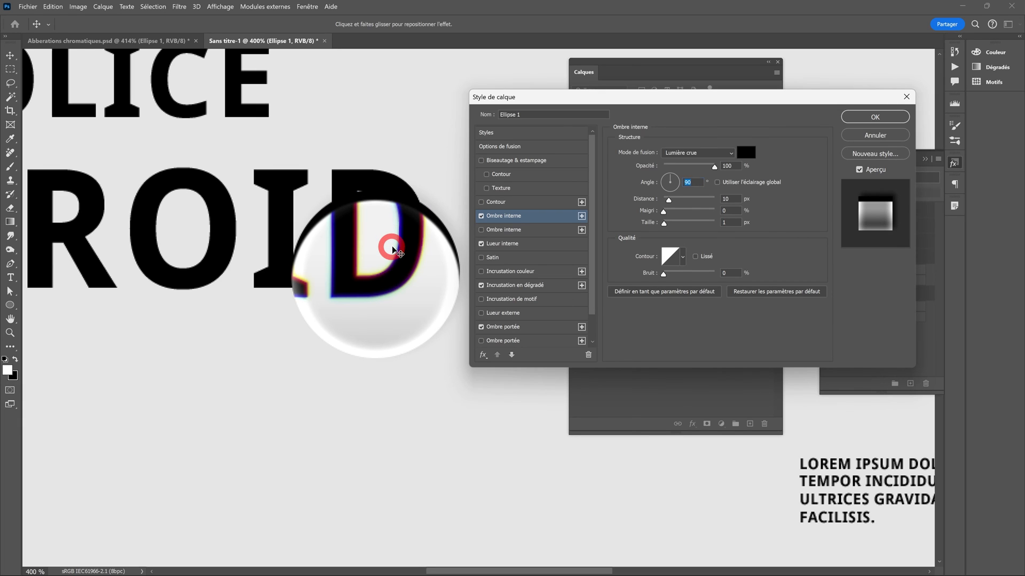
pyautogui.click(686, 153)
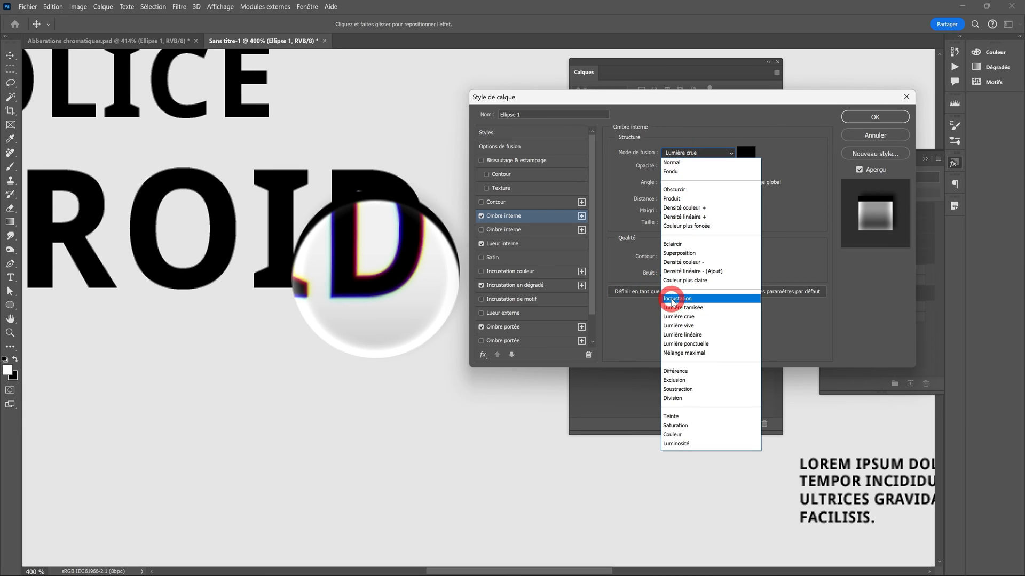
pyautogui.click(675, 299)
pyautogui.moveTo(409, 229); pyautogui.dragTo(388, 225)
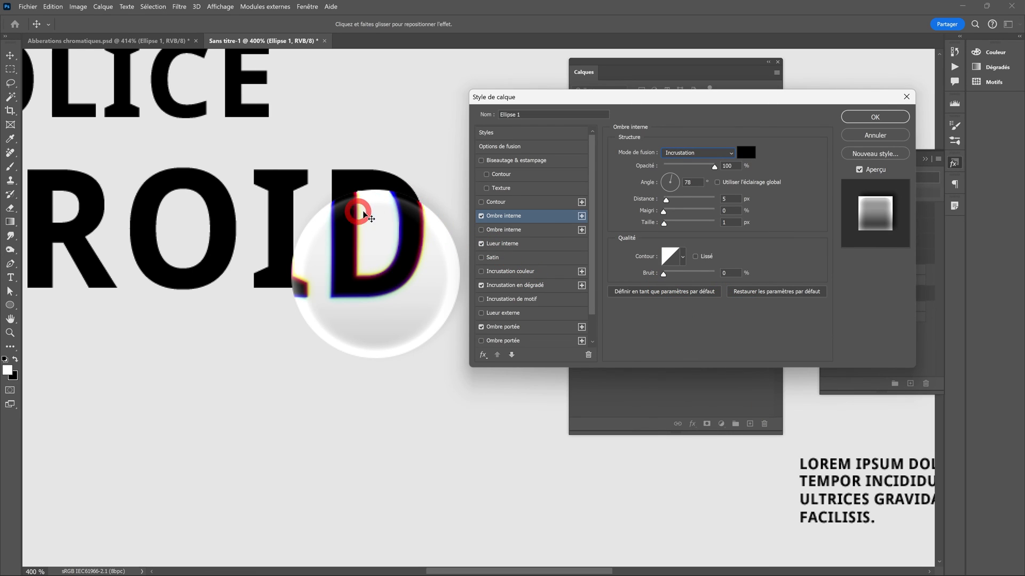
# Compare the circle with the style preview off and on, and apply the layer style with the inner shadow
pyautogui.click(861, 171)
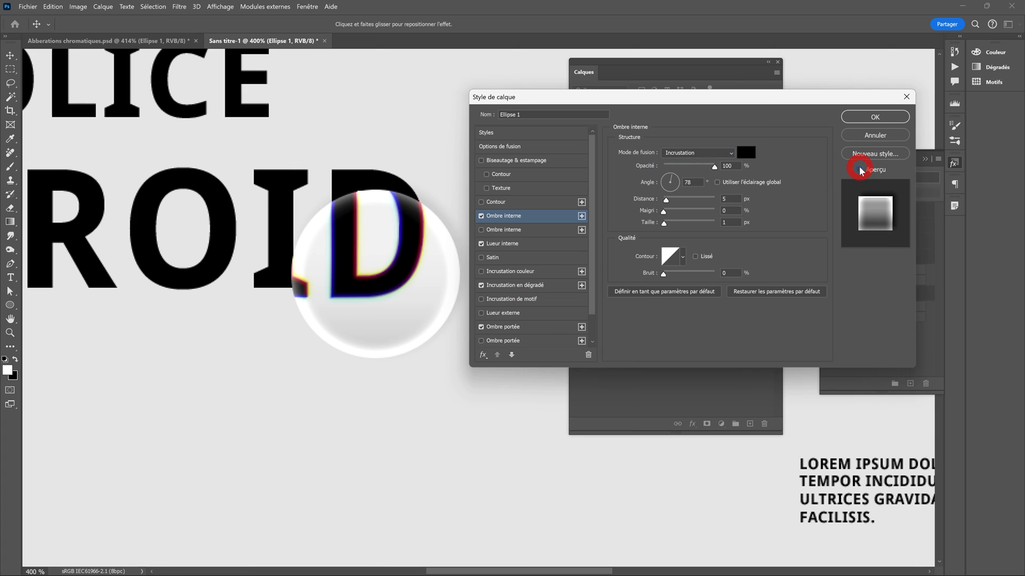
pyautogui.click(861, 171)
pyautogui.click(383, 207)
pyautogui.moveTo(383, 207); pyautogui.dragTo(359, 201)
pyautogui.click(865, 115)
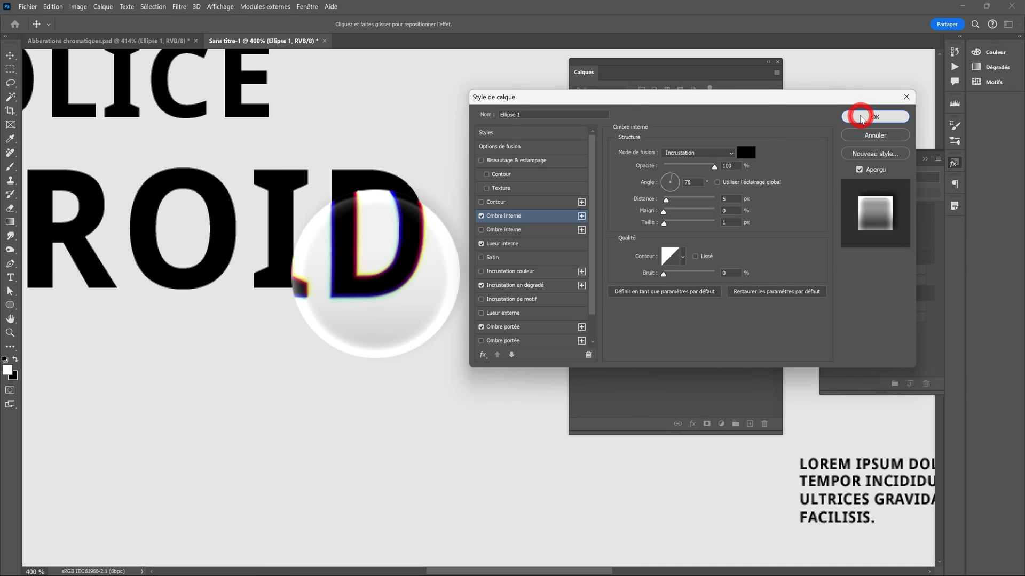
pyautogui.keyDown('alt'); pyautogui.click(462, 314); pyautogui.keyUp('alt')
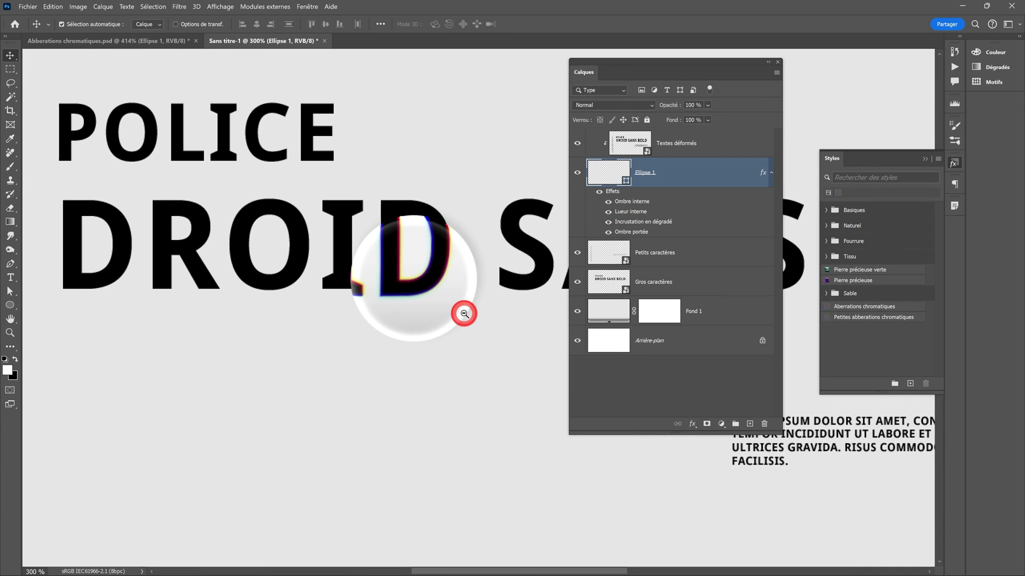
pyautogui.keyDown('alt'); pyautogui.click(456, 318); pyautogui.keyUp('alt')
pyautogui.click(424, 293)
pyautogui.click(376, 204)
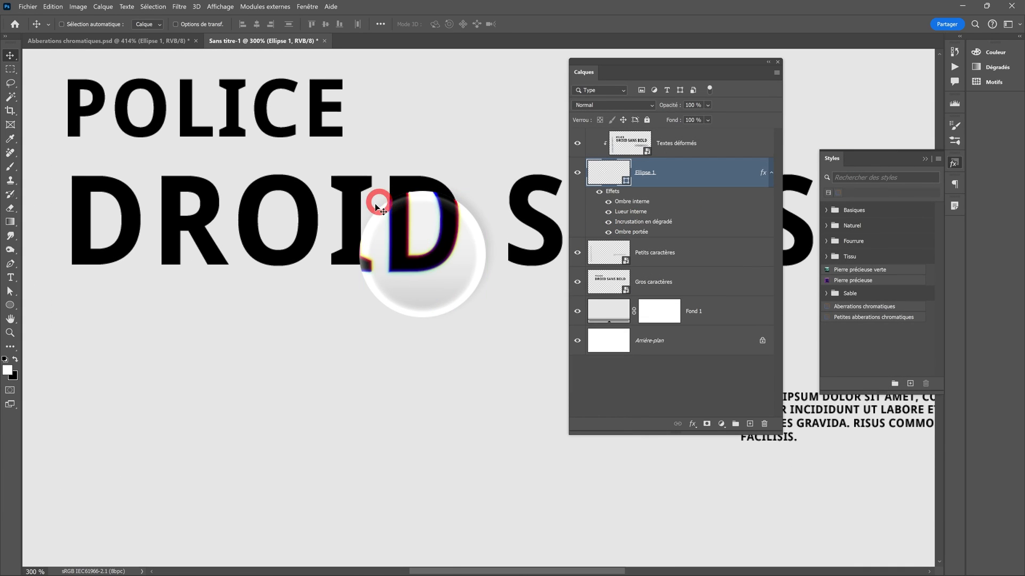
pyautogui.click(488, 225)
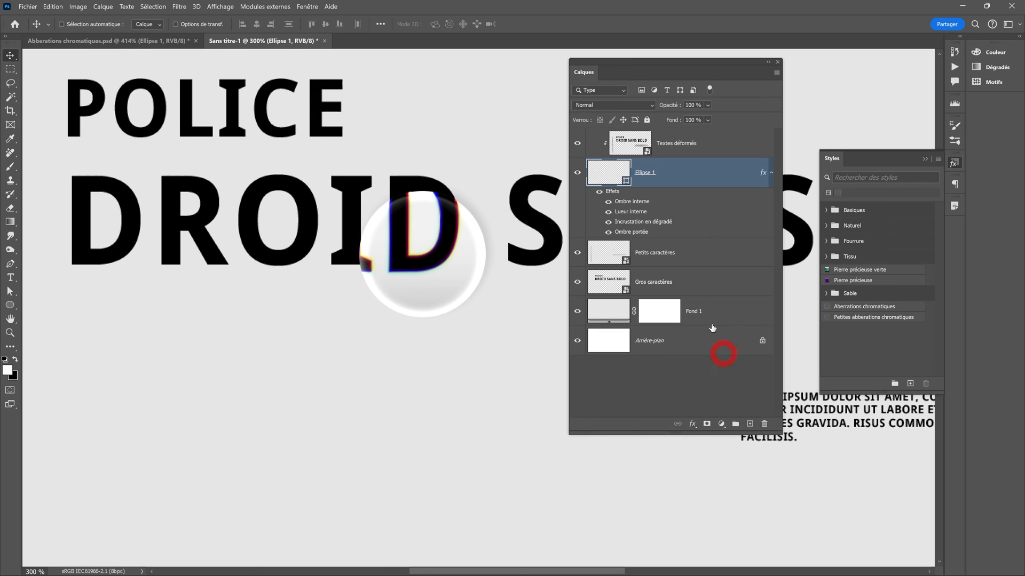
# Add a new layer above Petits caractères and set its blend mode to Incrustation
pyautogui.click(689, 252)
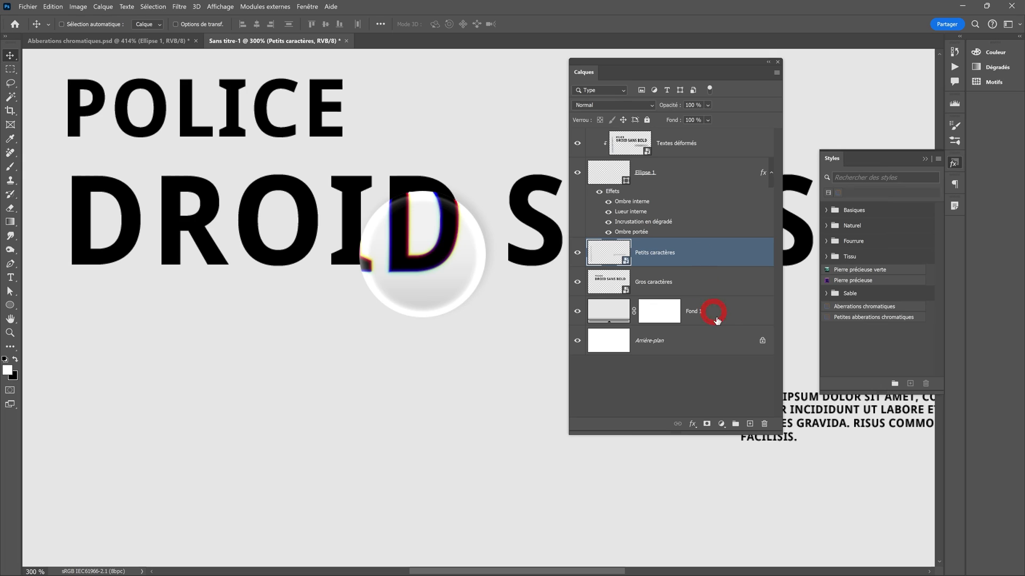
pyautogui.click(749, 424)
pyautogui.click(668, 260)
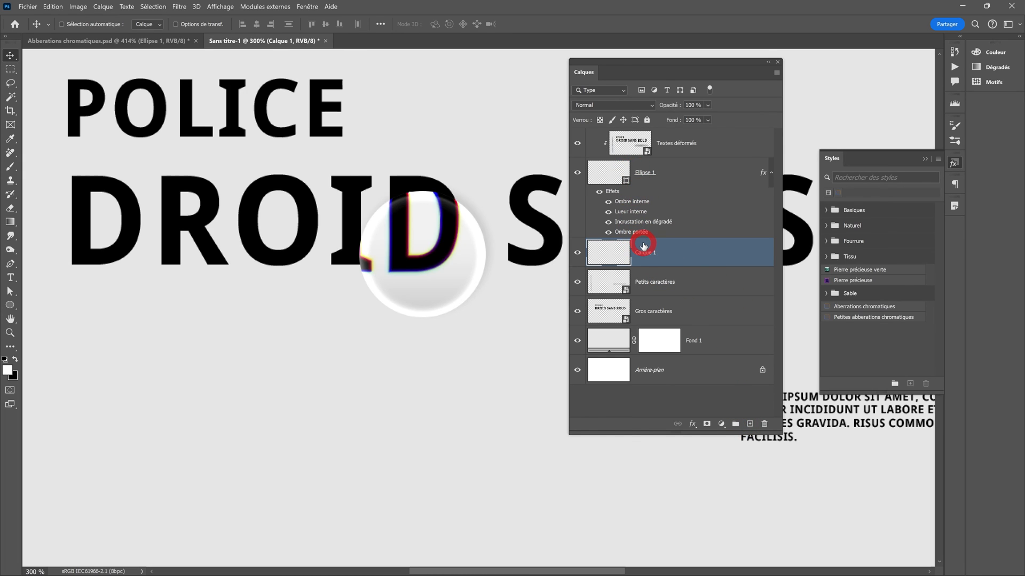
pyautogui.click(597, 105)
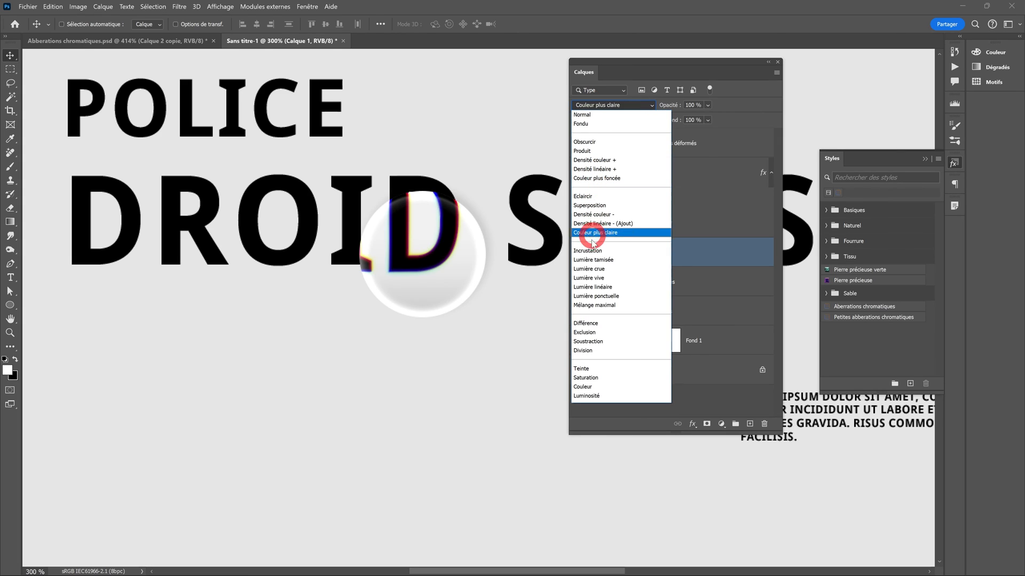
pyautogui.click(589, 251)
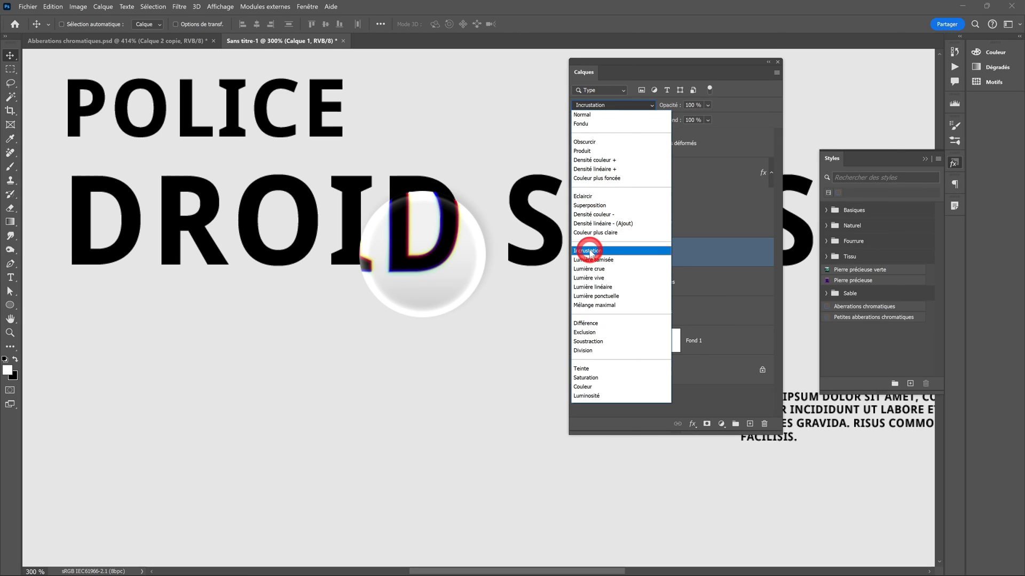
# Paint a soft white brush stroke along the outer lower-left edge of the circle on the new layer
pyautogui.click(10, 171)
pyautogui.click(51, 170)
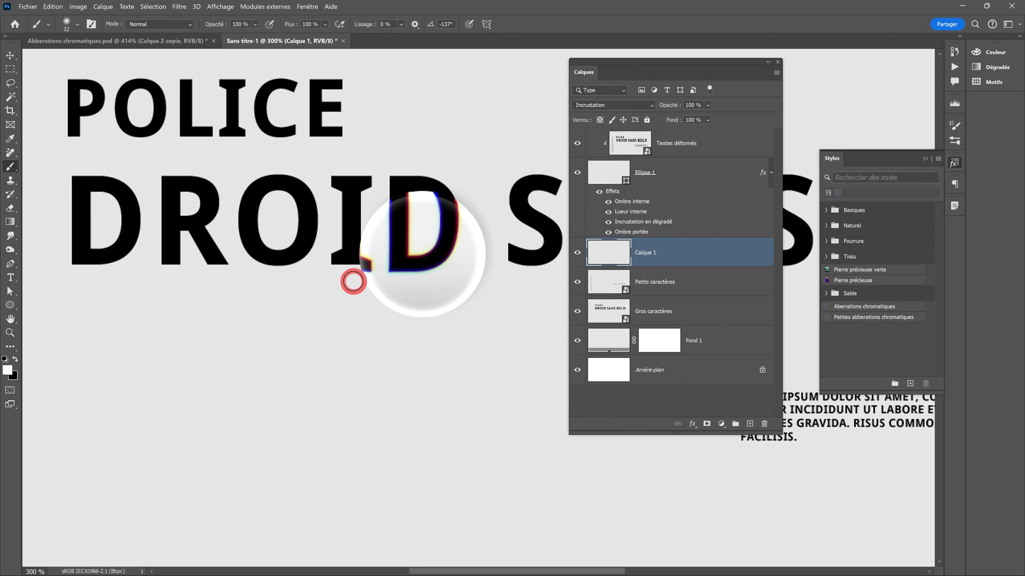
pyautogui.scroll(1, 433, 272)
pyautogui.moveTo(389, 233)
pyautogui.mouseDown()
pyautogui.moveTo(373, 291)
pyautogui.moveTo(391, 340)
pyautogui.moveTo(426, 373)
pyautogui.mouseUp()
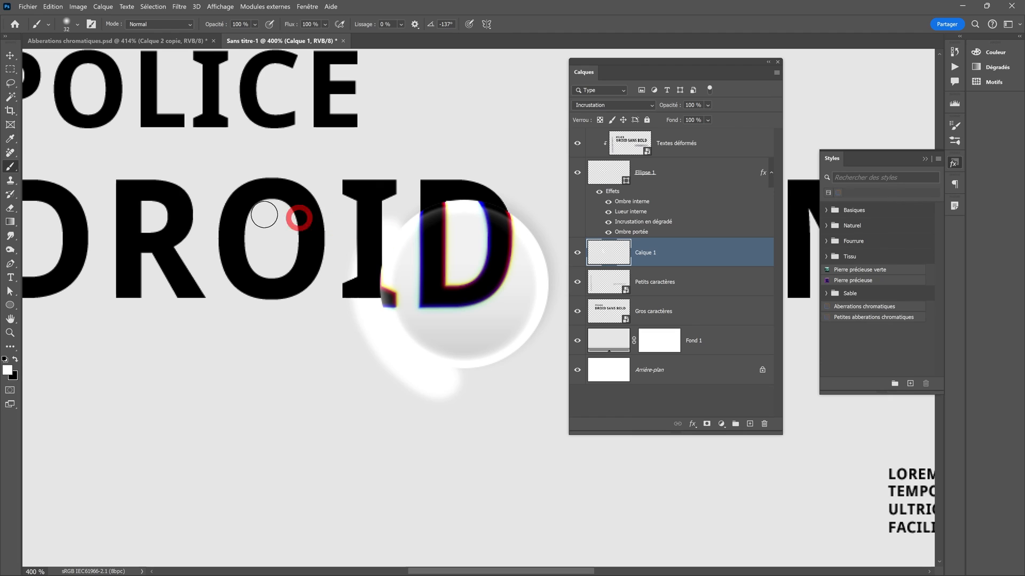
# Smudge the white stroke outward and around the circle's lower-left side to blend it into a diffuse light glow
pyautogui.click(10, 235)
pyautogui.moveTo(421, 407)
pyautogui.mouseDown()
pyautogui.moveTo(435, 398)
pyautogui.moveTo(272, 375)
pyautogui.moveTo(174, 378)
pyautogui.mouseUp()
pyautogui.moveTo(458, 397)
pyautogui.mouseDown()
pyautogui.moveTo(462, 359)
pyautogui.moveTo(464, 410)
pyautogui.moveTo(458, 390)
pyautogui.moveTo(478, 400)
pyautogui.moveTo(410, 437)
pyautogui.moveTo(462, 370)
pyautogui.moveTo(380, 376)
pyautogui.moveTo(340, 258)
pyautogui.moveTo(393, 227)
pyautogui.moveTo(349, 286)
pyautogui.moveTo(382, 216)
pyautogui.mouseUp()
pyautogui.click(16, 56)
pyautogui.moveTo(385, 375); pyautogui.dragTo(427, 375)
pyautogui.moveTo(301, 388)
pyautogui.mouseDown()
pyautogui.moveTo(307, 293)
pyautogui.moveTo(338, 357)
pyautogui.moveTo(417, 379)
pyautogui.moveTo(309, 367)
pyautogui.moveTo(389, 251)
pyautogui.mouseUp()
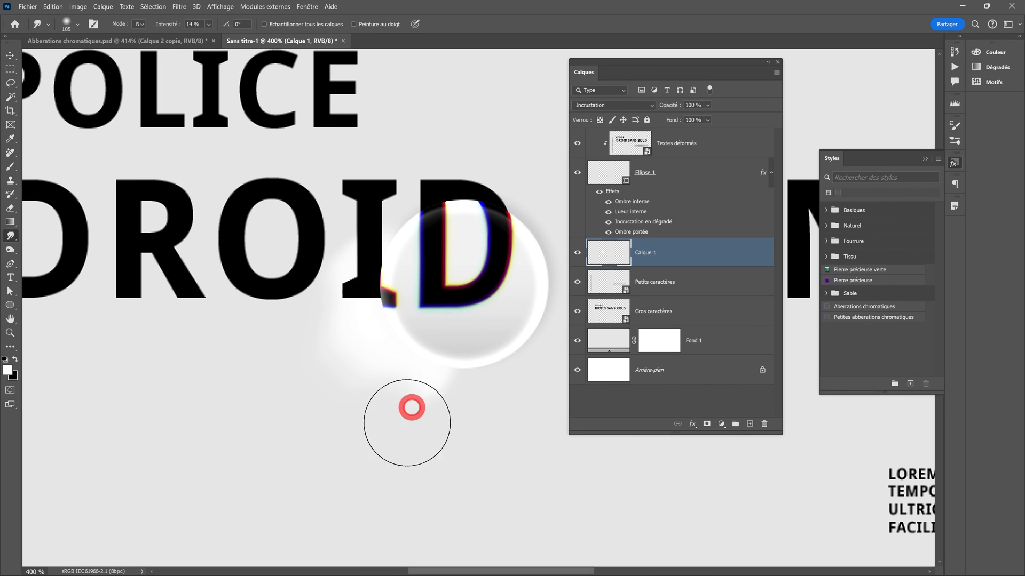
# Compare the lens with the Calque 1 light glow hidden and shown
pyautogui.hotkey('ctrl', '-')
pyautogui.moveTo(486, 343)
pyautogui.mouseDown()
pyautogui.moveTo(482, 306)
pyautogui.moveTo(397, 297)
pyautogui.moveTo(424, 217)
pyautogui.moveTo(451, 210)
pyautogui.moveTo(470, 212)
pyautogui.moveTo(472, 248)
pyautogui.moveTo(338, 343)
pyautogui.mouseUp()
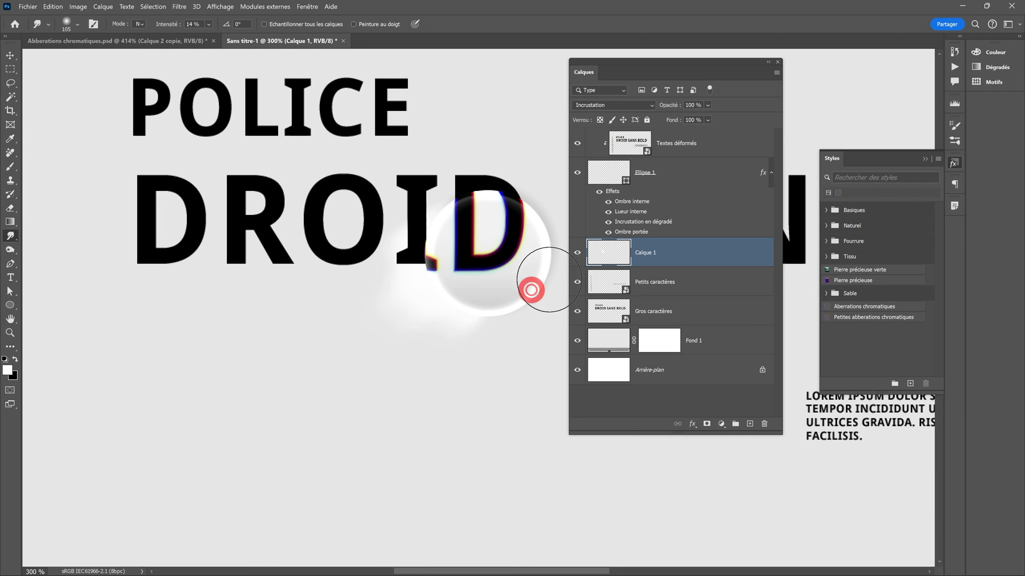
pyautogui.click(577, 253)
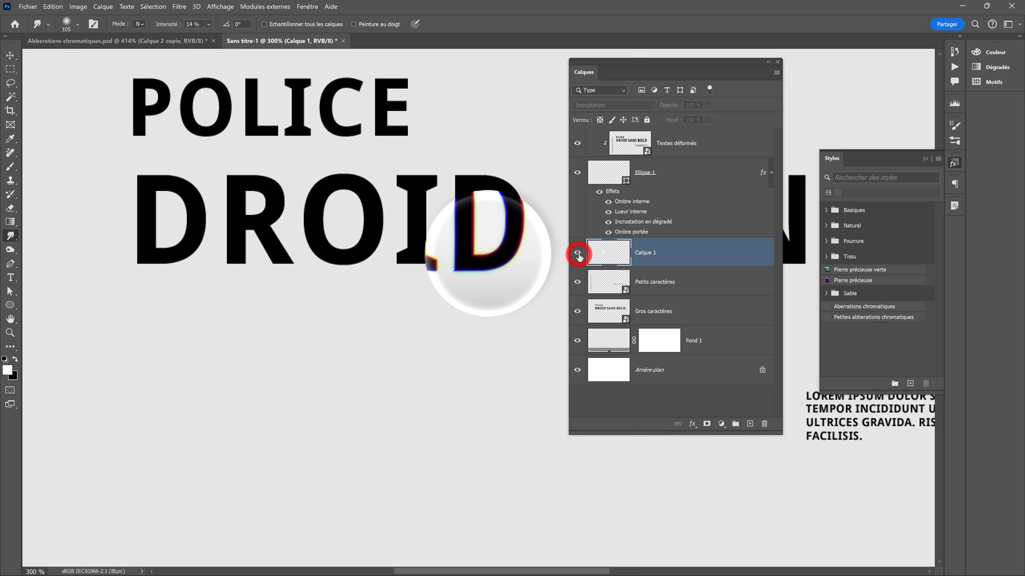
pyautogui.click(578, 253)
pyautogui.click(578, 253)
pyautogui.click(578, 253)
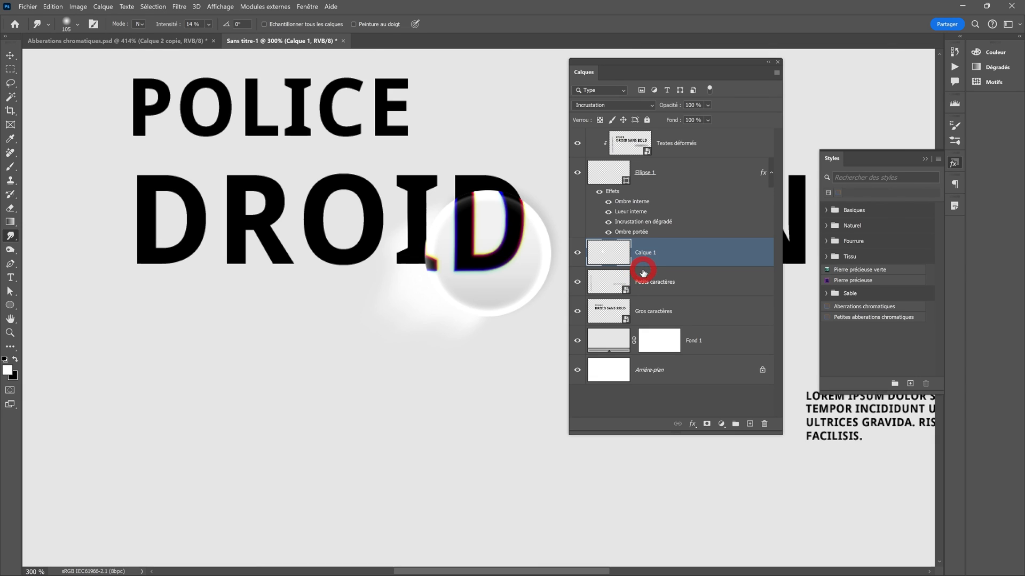
# Link Calque 1 to the Ellipse 1 layer and move the circle with its glow across the text
pyautogui.keyDown('ctrl'); pyautogui.click(685, 173); pyautogui.keyUp('ctrl')
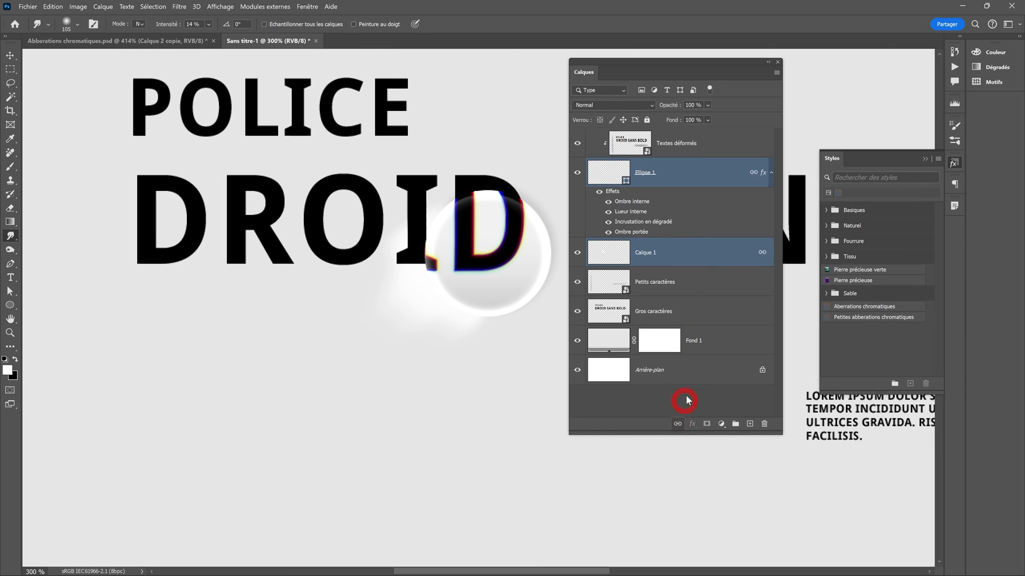
pyautogui.click(663, 178)
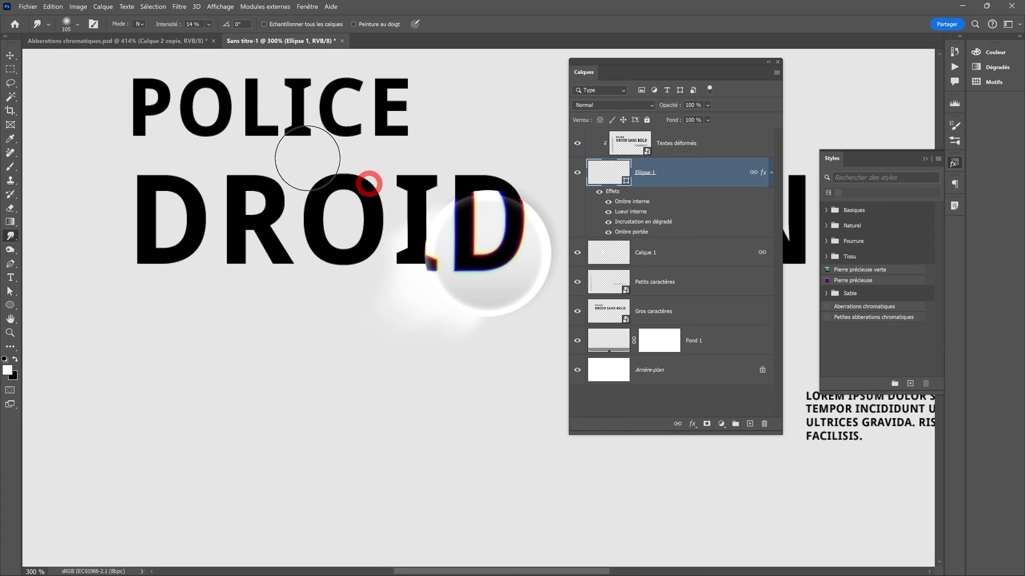
pyautogui.click(10, 55)
pyautogui.moveTo(471, 291)
pyautogui.mouseDown()
pyautogui.moveTo(336, 327)
pyautogui.moveTo(270, 217)
pyautogui.moveTo(466, 270)
pyautogui.mouseUp()
pyautogui.hotkey('ctrl', '-')
pyautogui.moveTo(477, 319)
pyautogui.mouseDown()
pyautogui.moveTo(450, 290)
pyautogui.moveTo(190, 229)
pyautogui.moveTo(165, 183)
pyautogui.moveTo(182, 481)
pyautogui.mouseUp()
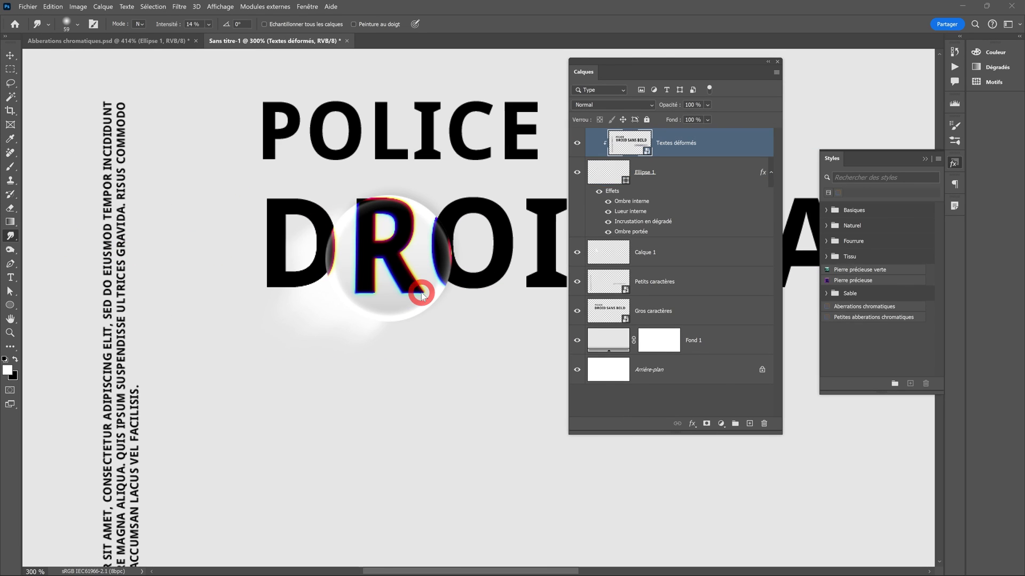
# Add a new layer above Textes déformés for a reflection on the lens over the R of DROID
pyautogui.keyDown('ctrl'); pyautogui.click(431, 286); pyautogui.keyUp('ctrl')
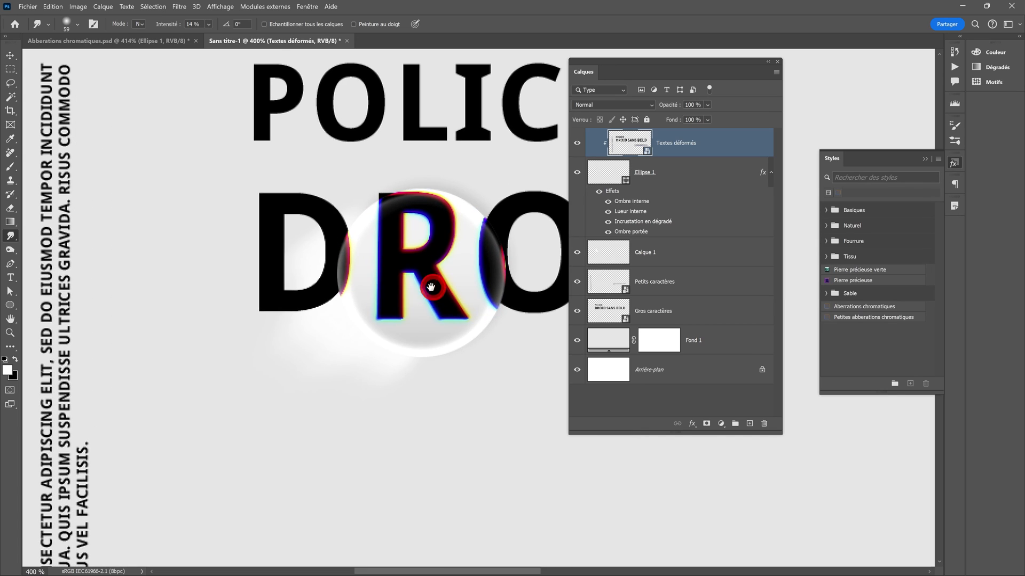
pyautogui.moveTo(431, 285); pyautogui.dragTo(374, 283)
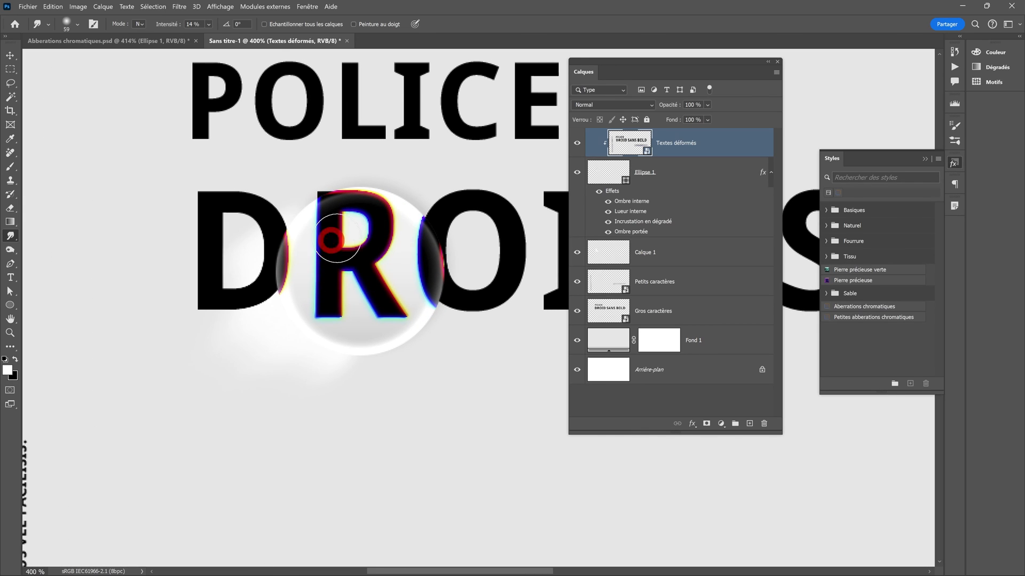
pyautogui.click(691, 219)
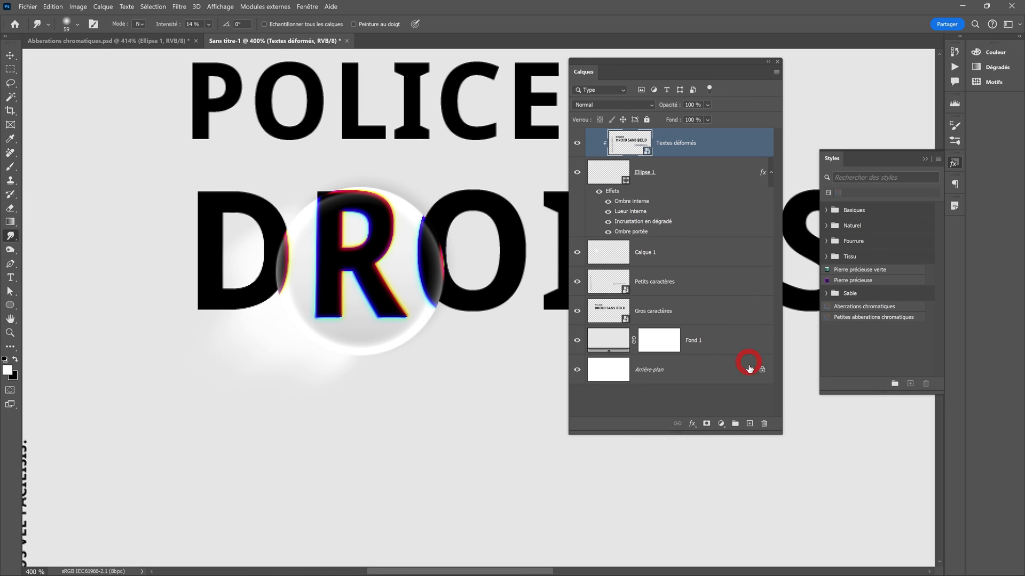
pyautogui.click(750, 424)
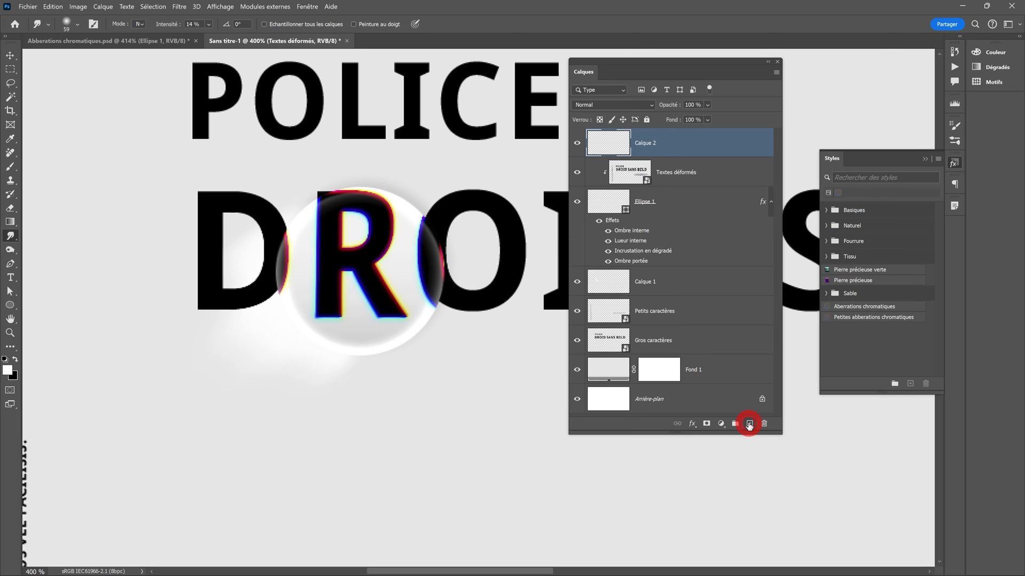
# Paint a curved white brush stroke inside the lens over the R and smudge it into a soft reflection
pyautogui.click(17, 169)
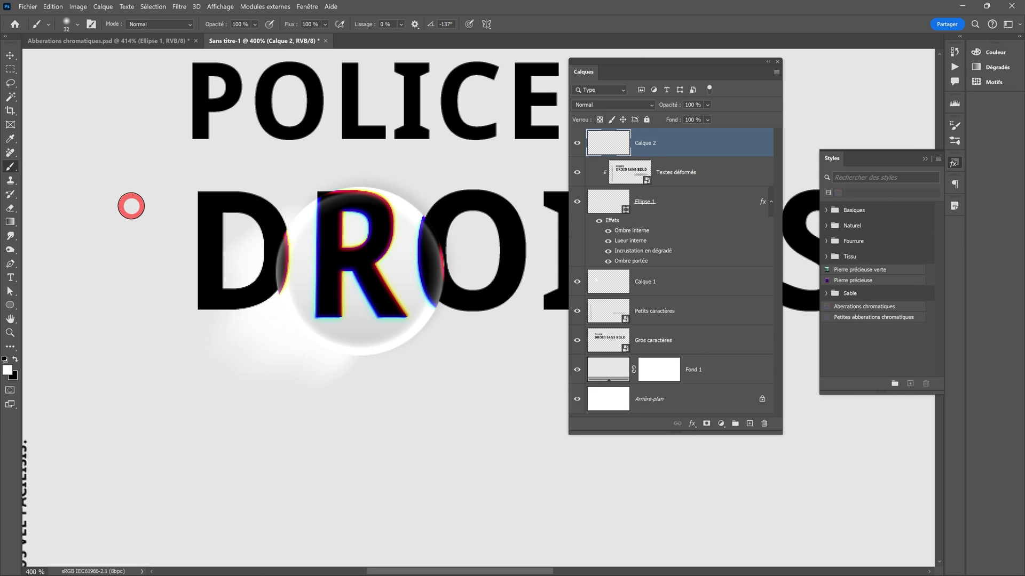
pyautogui.keyDown('alt'); pyautogui.rightClick(238, 228); pyautogui.keyUp('alt')
pyautogui.moveTo(237, 227); pyautogui.dragTo(240, 296)
pyautogui.moveTo(366, 214)
pyautogui.mouseDown()
pyautogui.moveTo(341, 221)
pyautogui.moveTo(327, 266)
pyautogui.moveTo(303, 294)
pyautogui.moveTo(321, 304)
pyautogui.mouseUp()
pyautogui.click(18, 241)
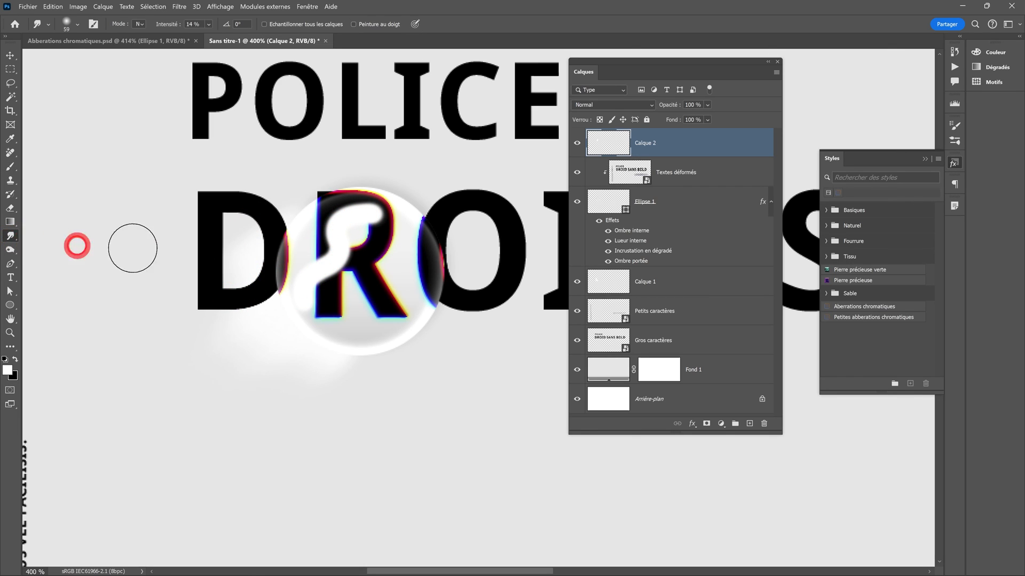
pyautogui.moveTo(353, 234)
pyautogui.mouseDown()
pyautogui.moveTo(384, 211)
pyautogui.moveTo(354, 201)
pyautogui.moveTo(321, 233)
pyautogui.moveTo(346, 279)
pyautogui.moveTo(377, 203)
pyautogui.moveTo(355, 305)
pyautogui.moveTo(320, 270)
pyautogui.moveTo(350, 233)
pyautogui.moveTo(336, 236)
pyautogui.moveTo(334, 190)
pyautogui.moveTo(318, 236)
pyautogui.moveTo(310, 179)
pyautogui.mouseUp()
# Link the Calque 2 reflection layer with Ellipse 1, leaving Textes déformés out of the link
pyautogui.click(658, 144)
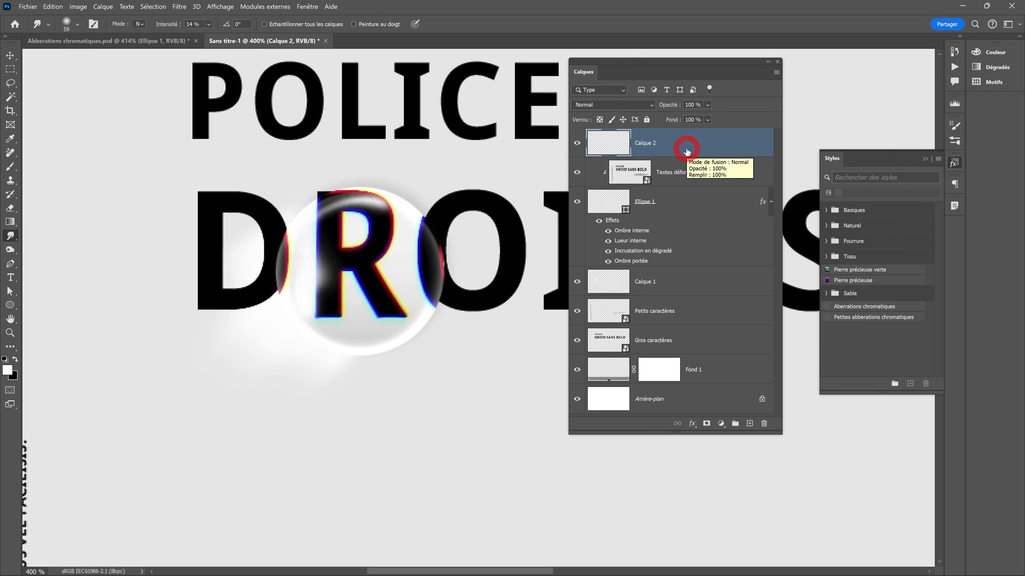
pyautogui.keyDown('shift'); pyautogui.click(679, 204); pyautogui.keyUp('shift')
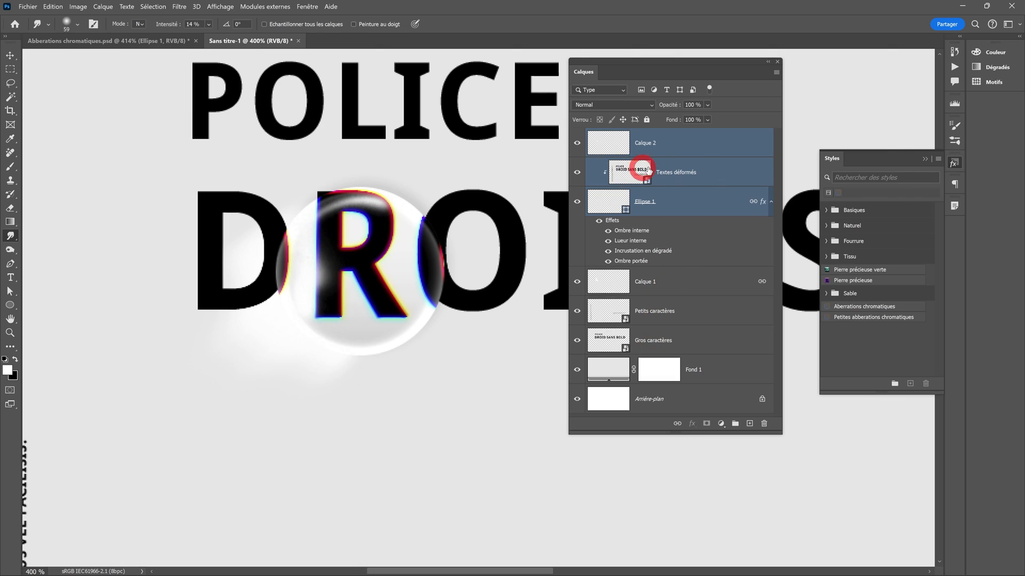
pyautogui.keyDown('ctrl'); pyautogui.click(729, 178); pyautogui.keyUp('ctrl')
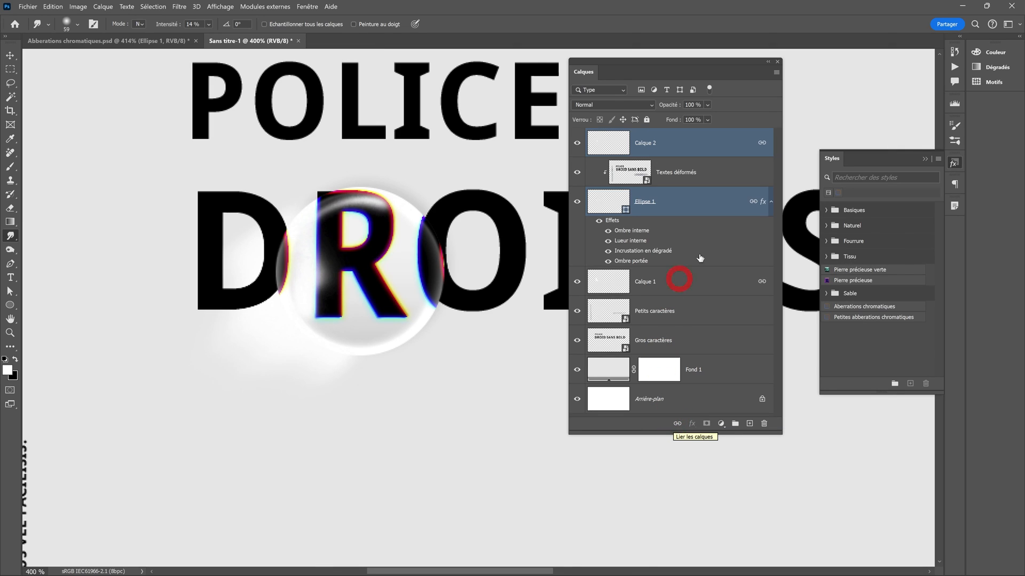
# Move the linked lens from the R of DROID onto the P of POLICE
pyautogui.click(11, 55)
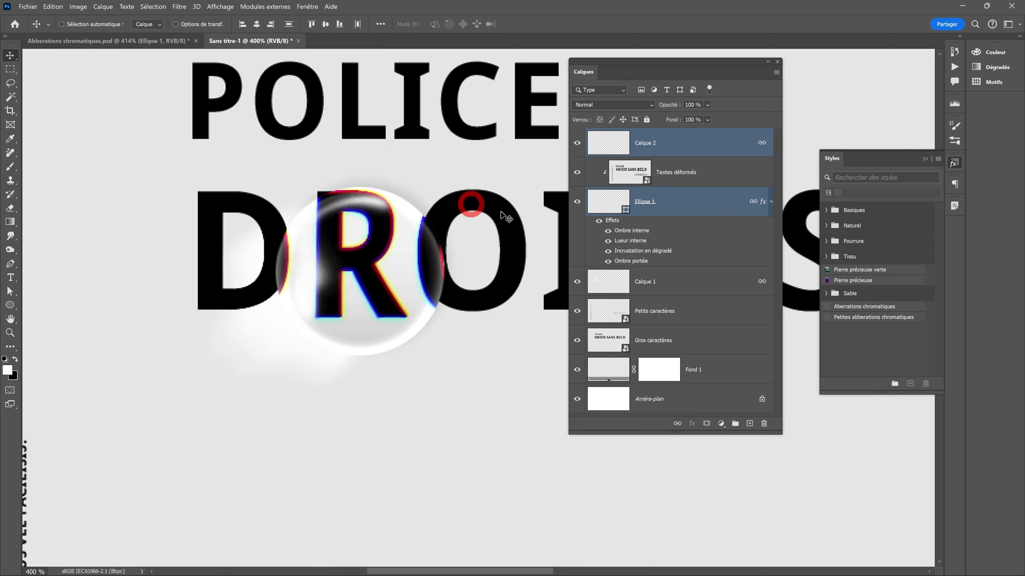
pyautogui.click(682, 203)
pyautogui.moveTo(368, 259); pyautogui.dragTo(252, 218)
pyautogui.hotkey('ctrl', '-')
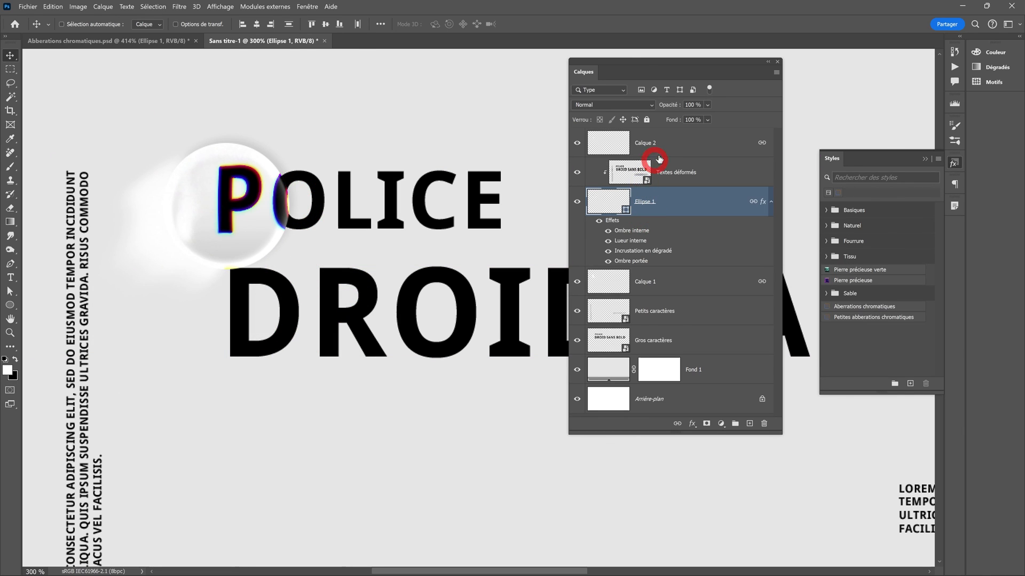
# Group the layers from Calque 2 down to Calque 1 as Loupe 01 and duplicate the group as Loupe 02
pyautogui.click(687, 147)
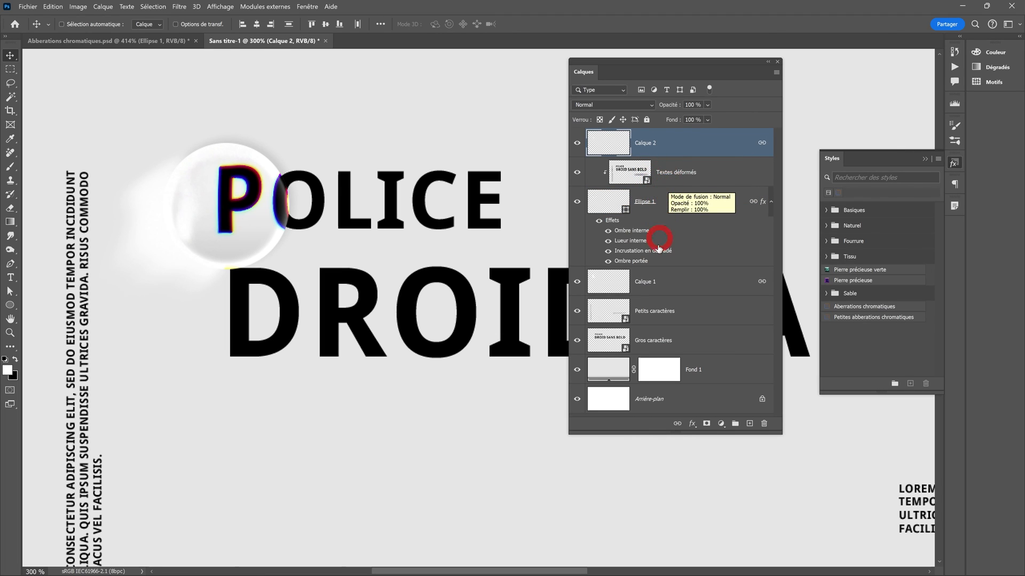
pyautogui.keyDown('shift'); pyautogui.click(682, 286); pyautogui.keyUp('shift')
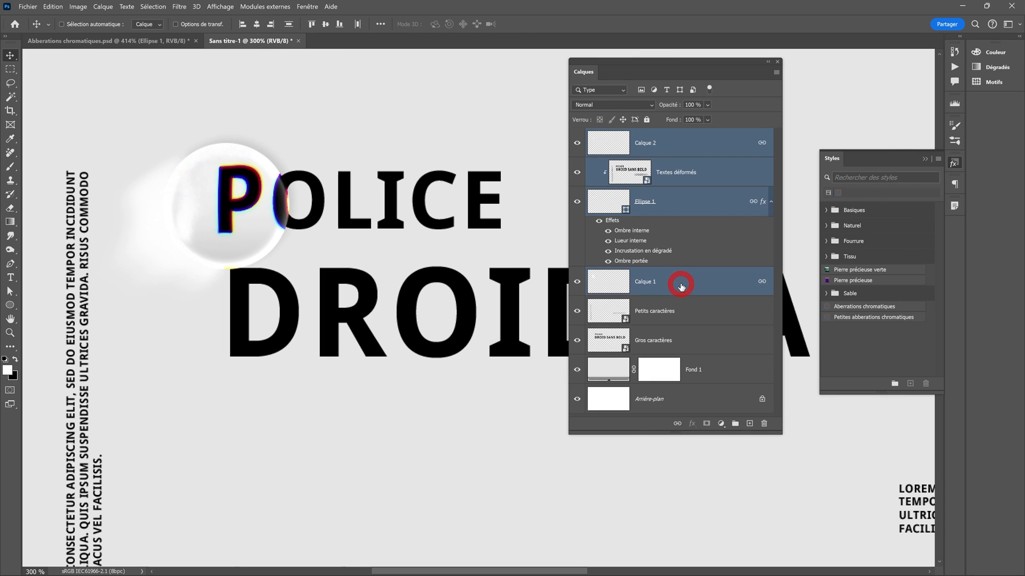
pyautogui.hotkey('ctrl', 'g')
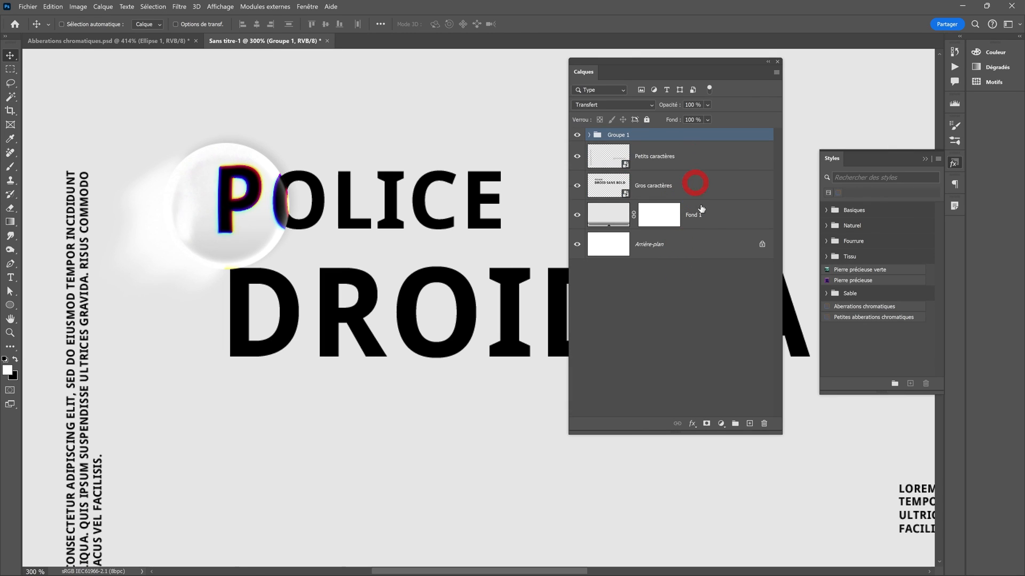
pyautogui.hotkey('ctrl', 'j')
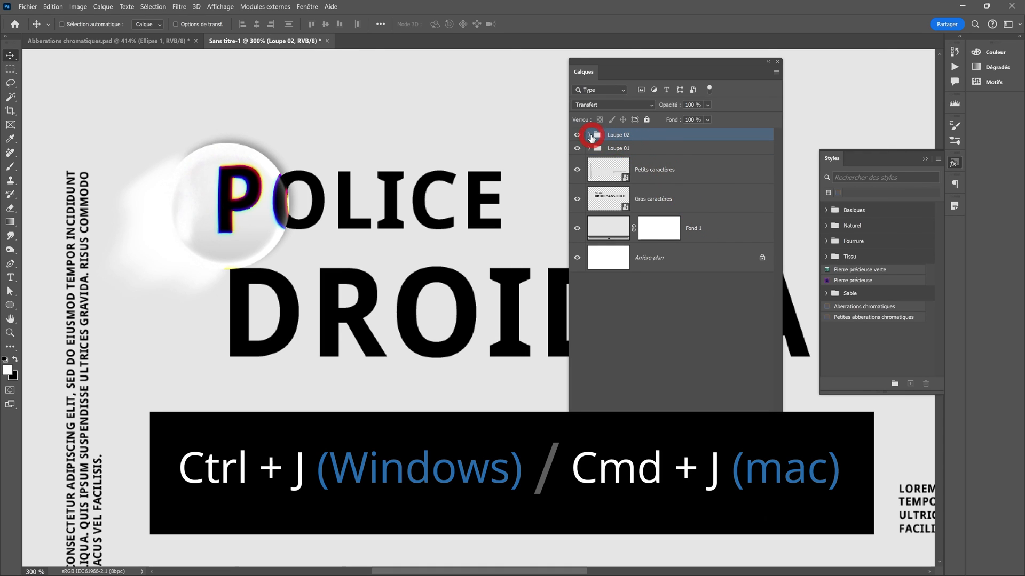
# Move the Ellipse 1 lens of Loupe 02 to the end of DROID and enlarge it with Free Transform
pyautogui.click(589, 135)
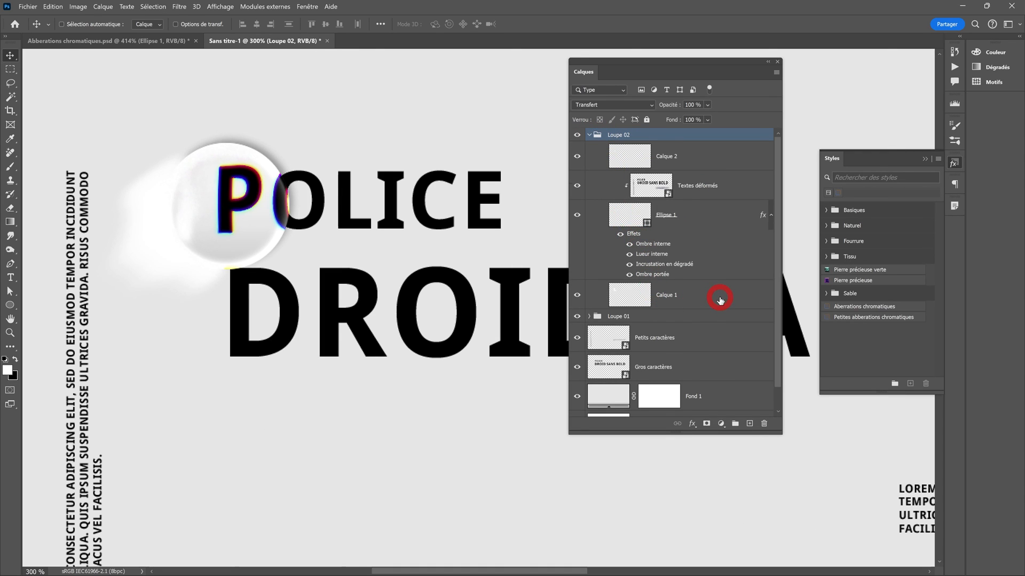
pyautogui.click(693, 222)
pyautogui.moveTo(260, 227); pyautogui.dragTo(416, 338)
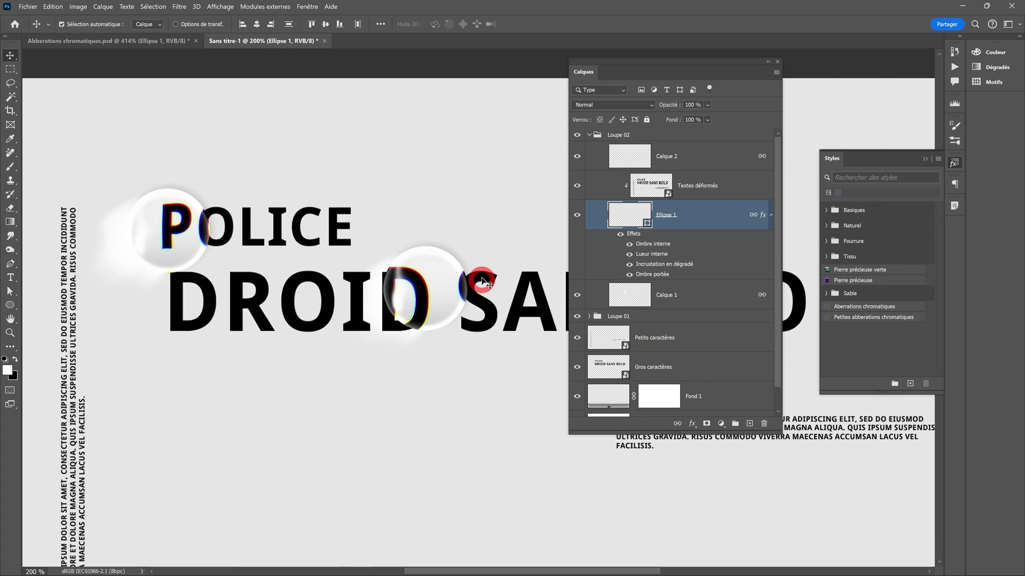
pyautogui.hotkey('ctrl', 't')
pyautogui.moveTo(471, 232); pyautogui.dragTo(528, 180)
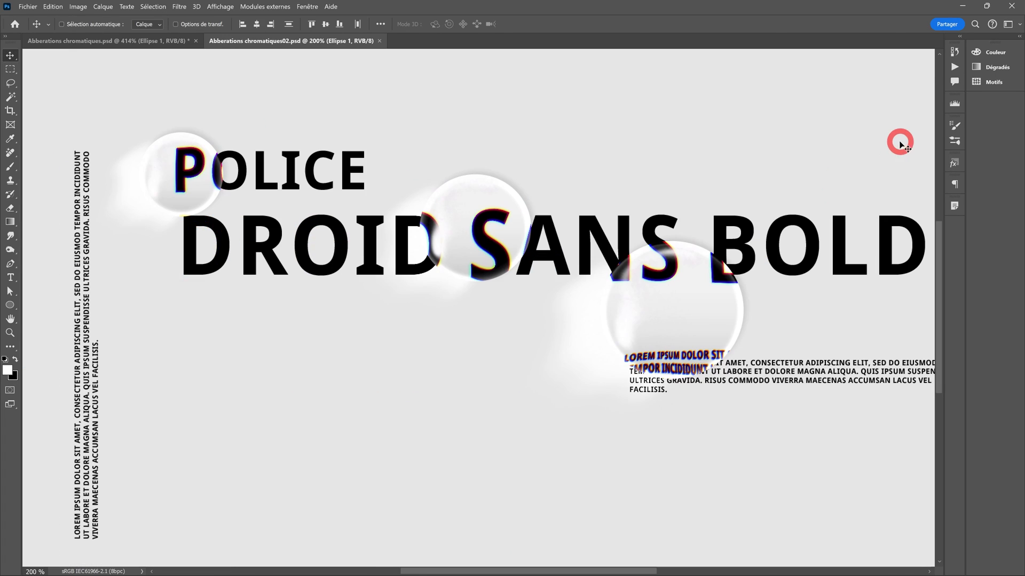